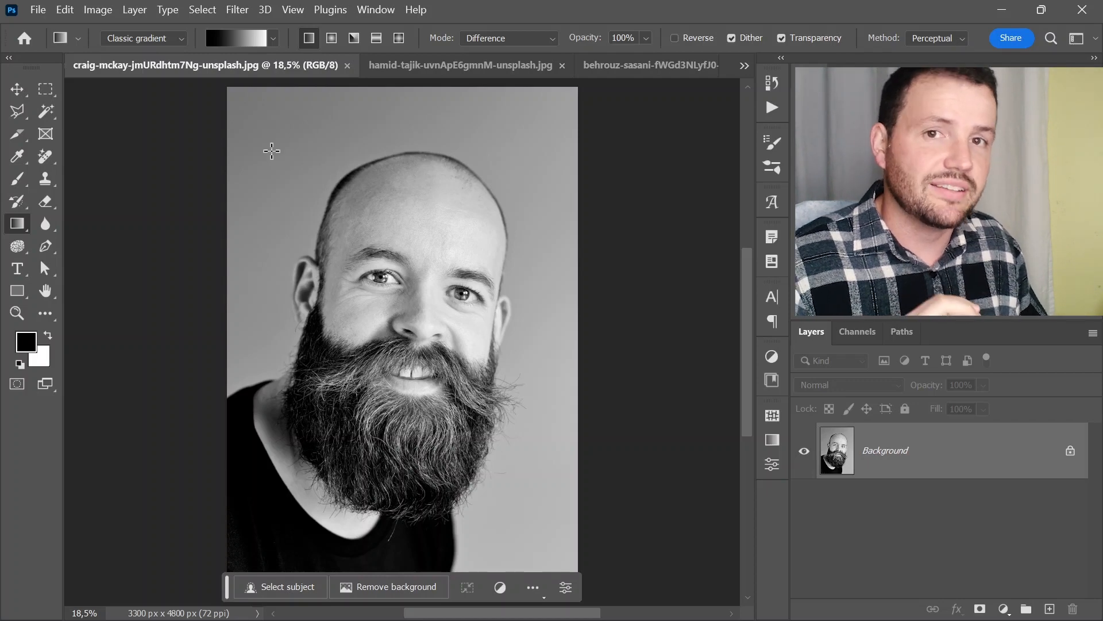
Step: Try Add Noise on the bearded man's portrait with Monochromatic enabled, Gaussian distribution, and amounts of 16.80% and 50.57%
left_click(421, 355)
left_click_drag(422, 355, 451, 328)
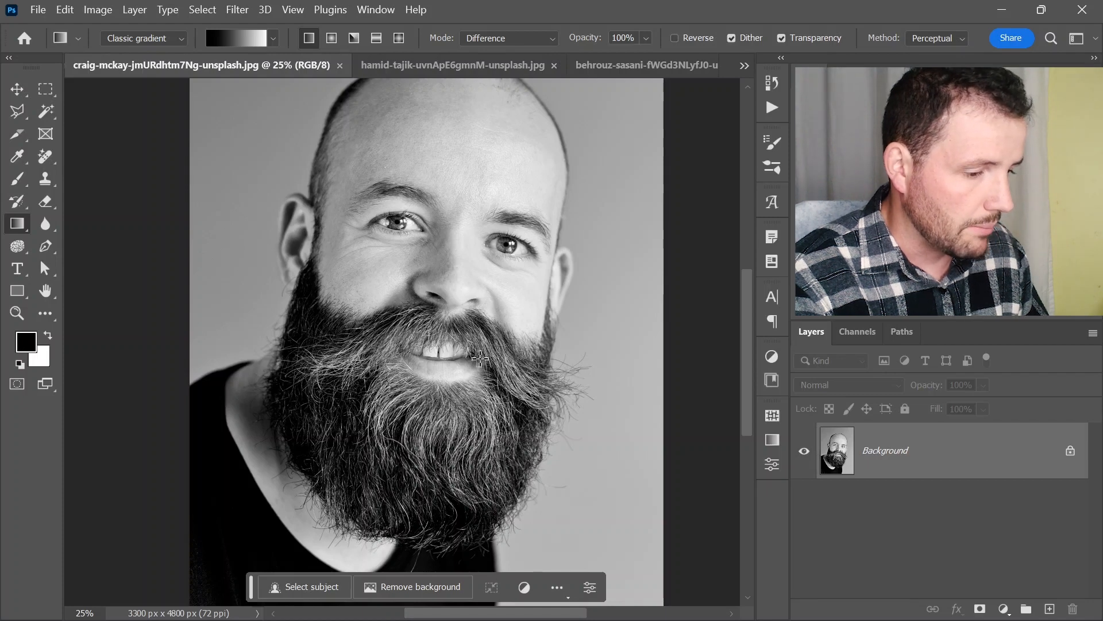
scroll(338, 143, "up", 2)
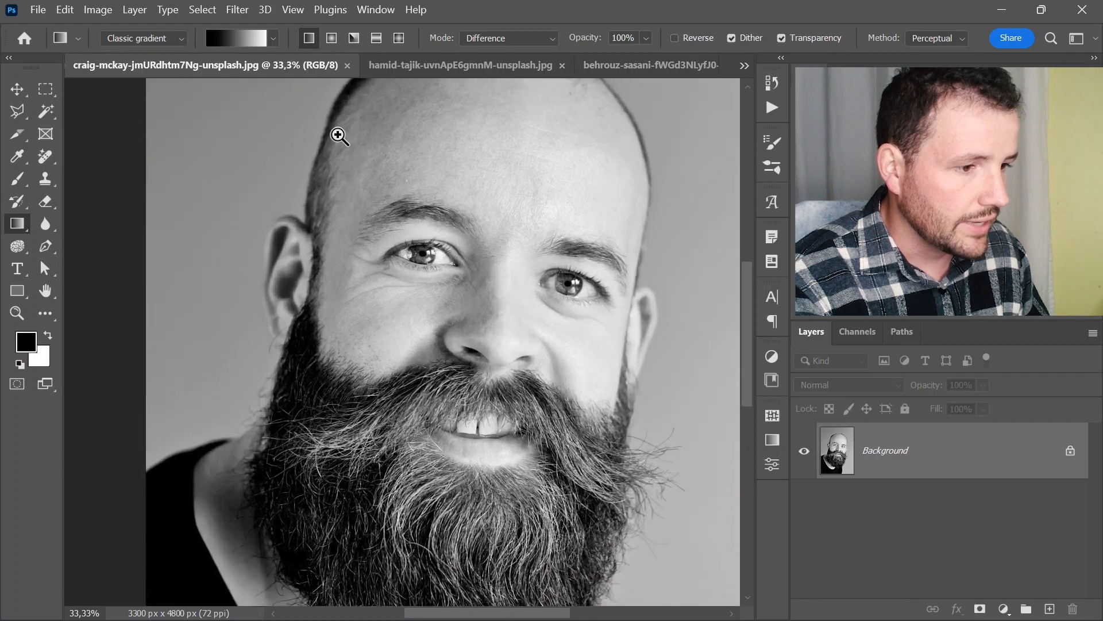
left_click_drag(338, 143, 434, 308)
scroll(451, 173, "up", 1)
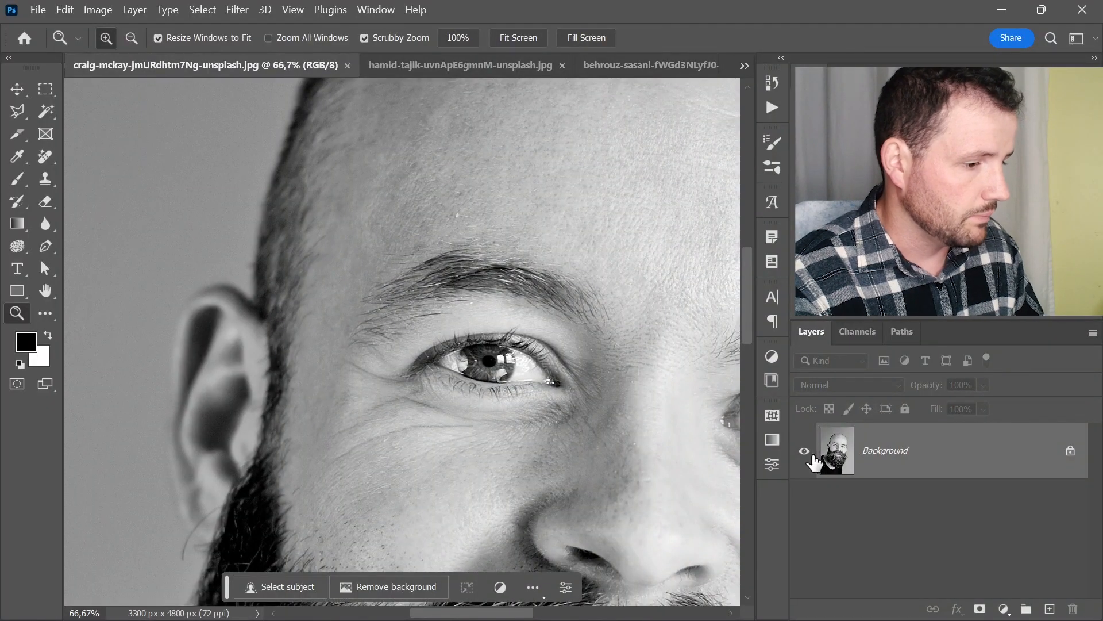
left_click(235, 10)
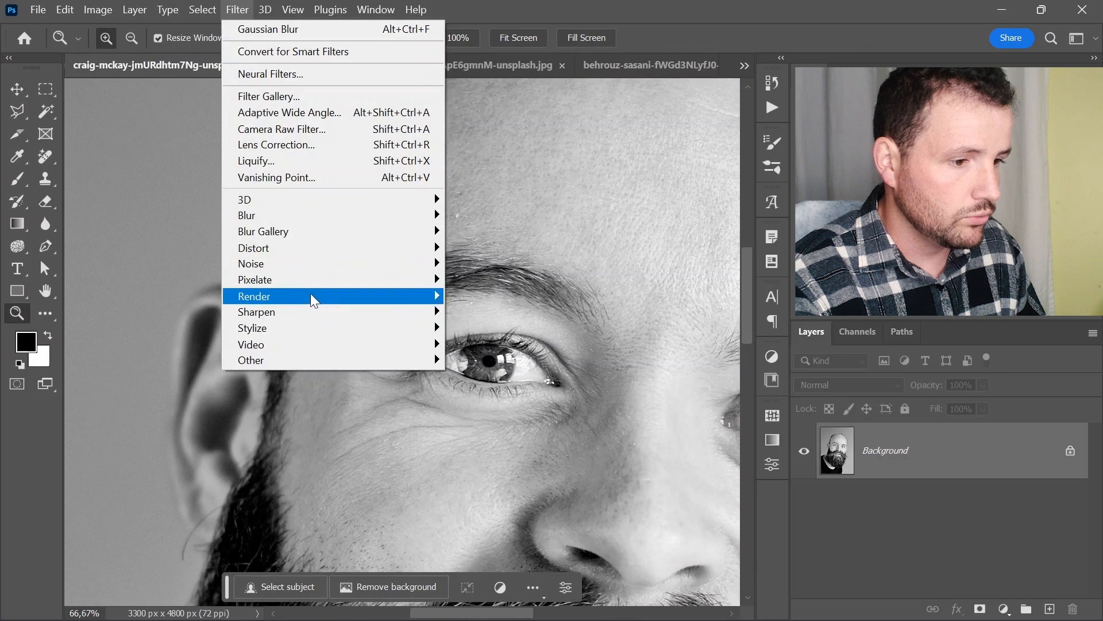
mouse_move(389, 269)
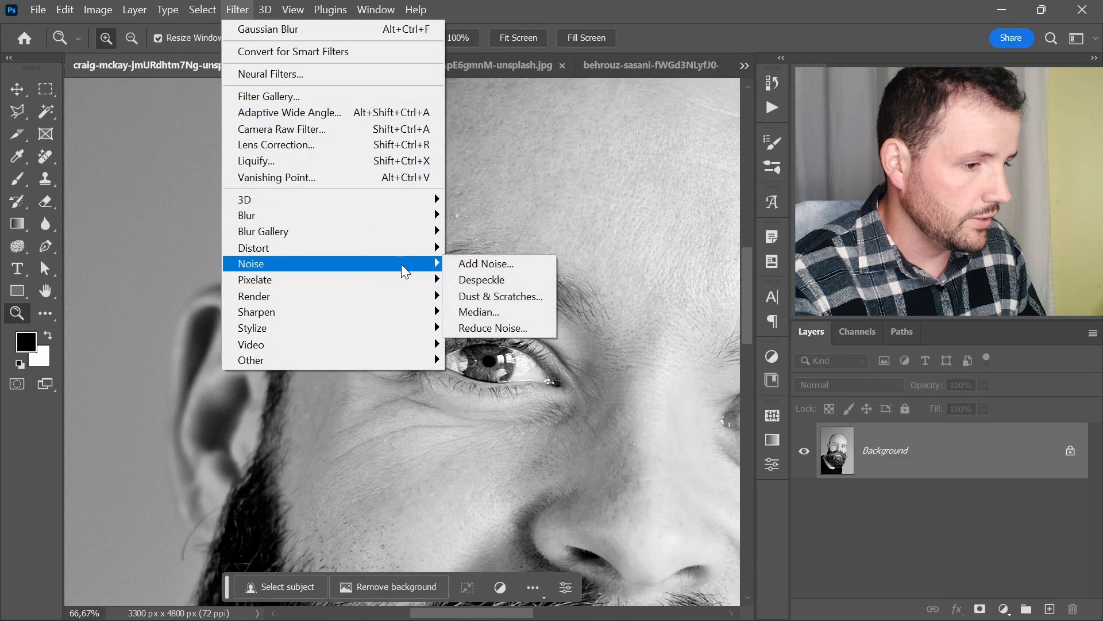
left_click(497, 263)
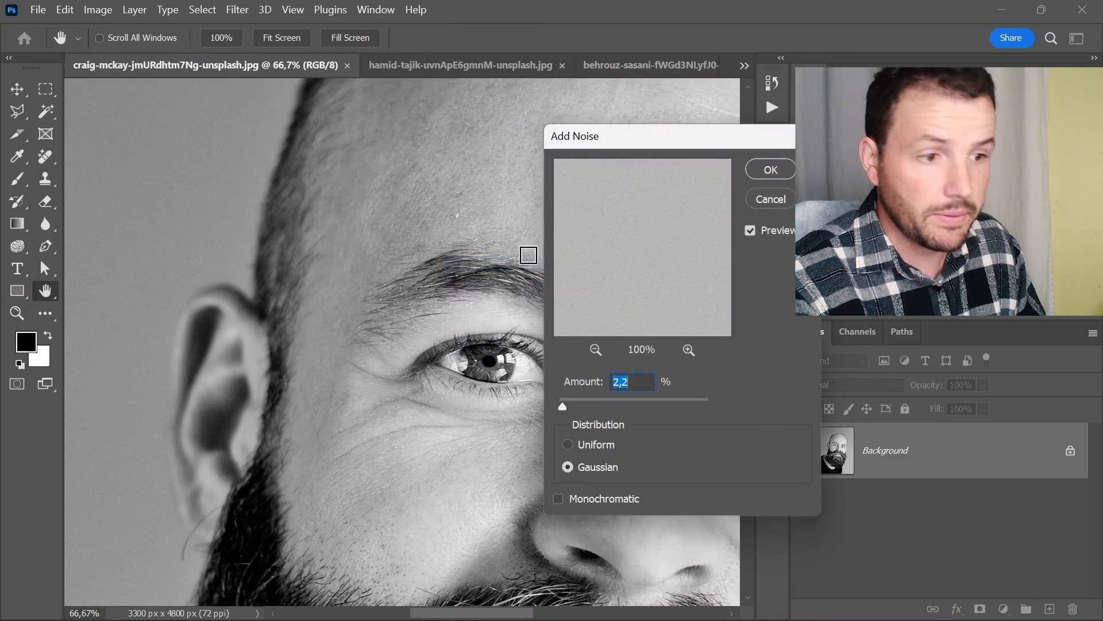
left_click(568, 499)
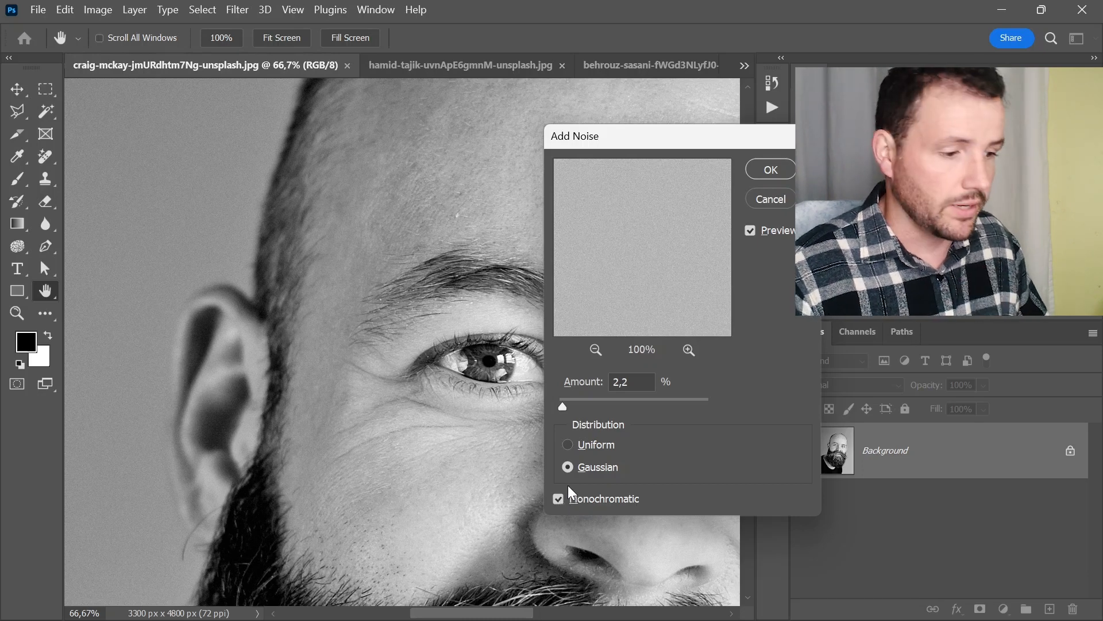
left_click(591, 407)
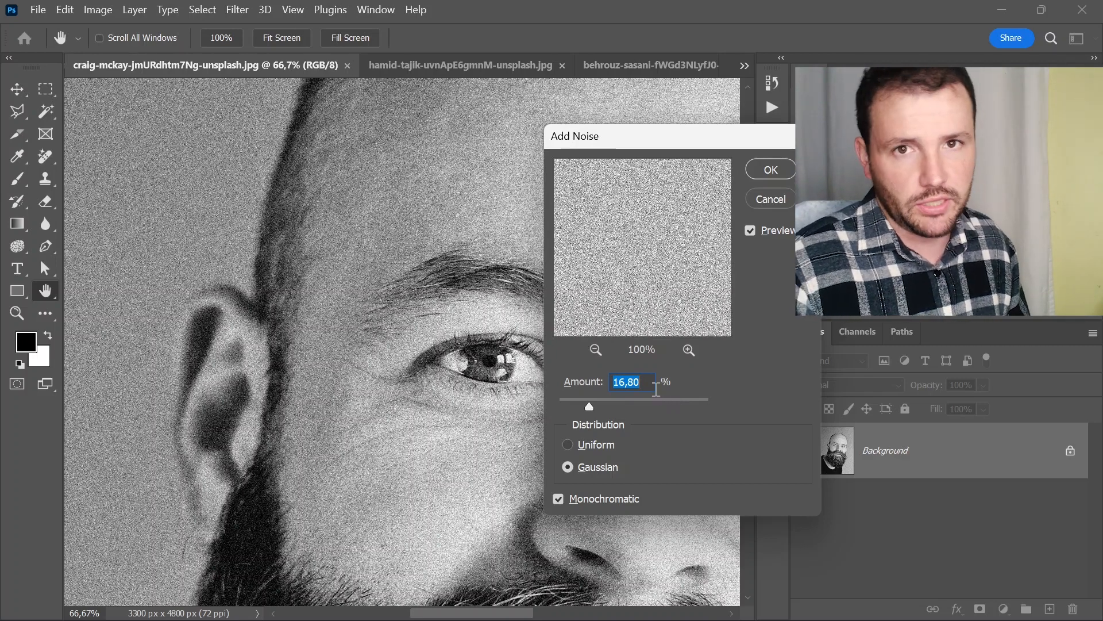
left_click(619, 399)
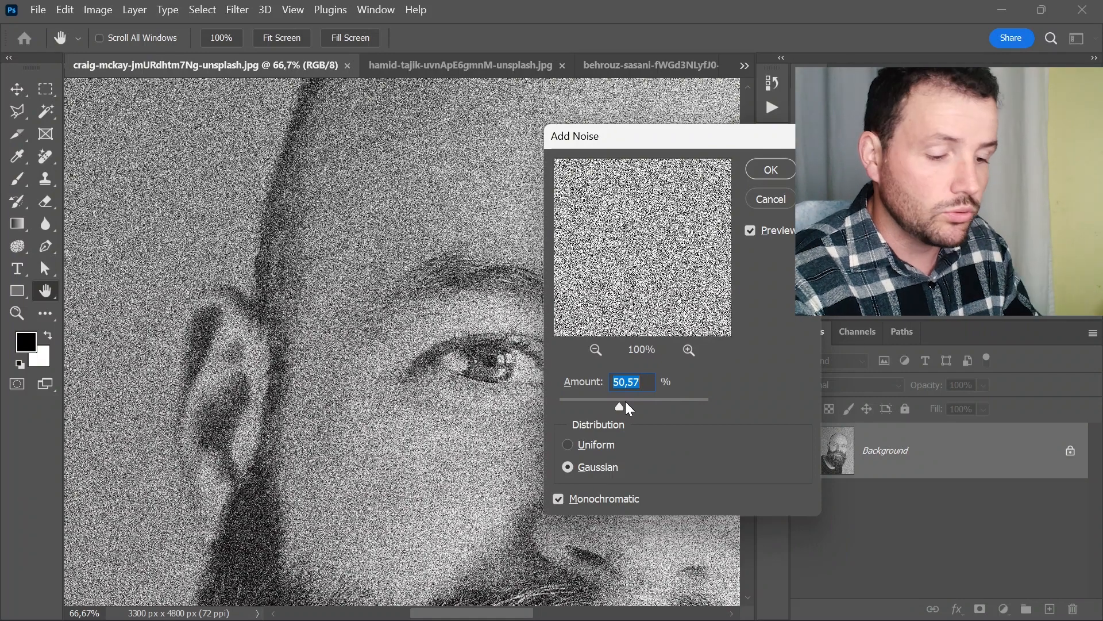
Step: Try noise amounts of 3% and 5% with Uniform distribution, previewing the eyebrow area, and discard the filter
type("3")
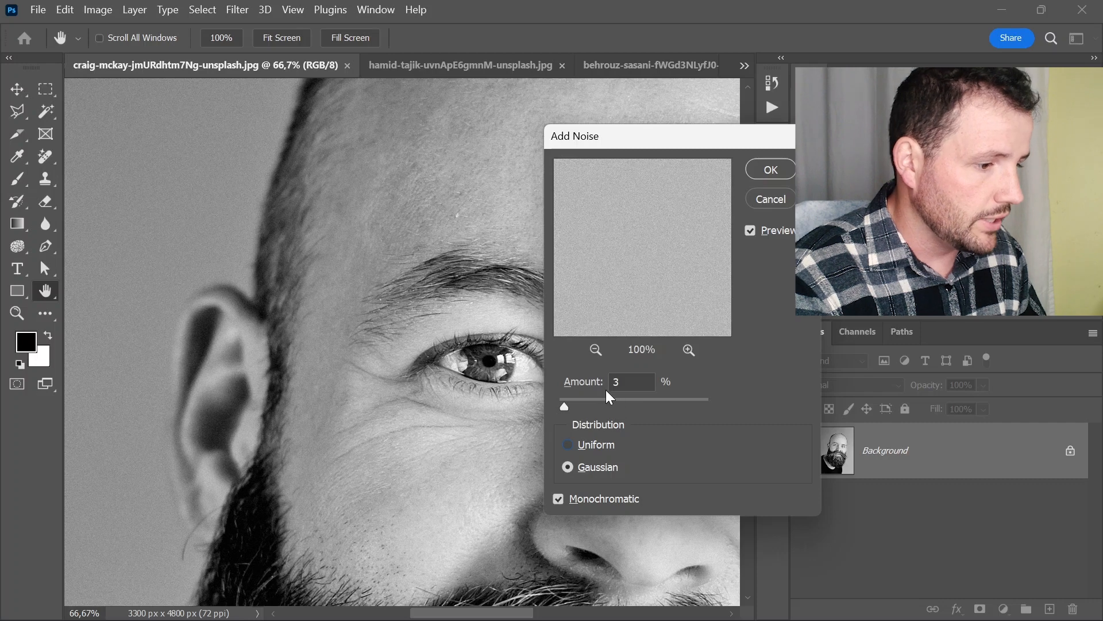
double_click(626, 382)
type("5")
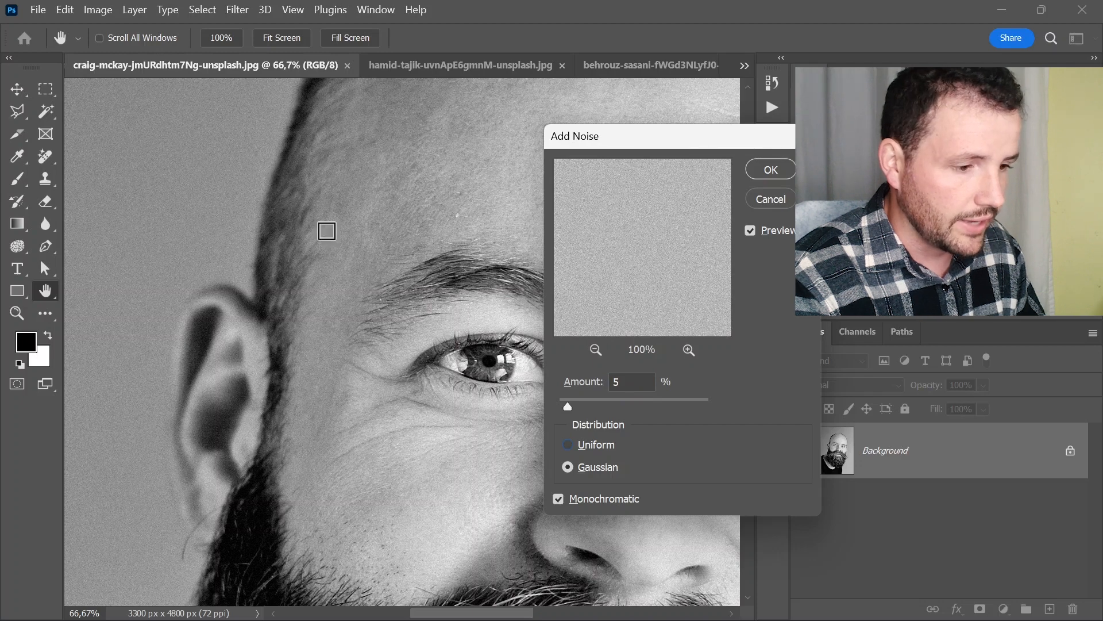
key("alt+u")
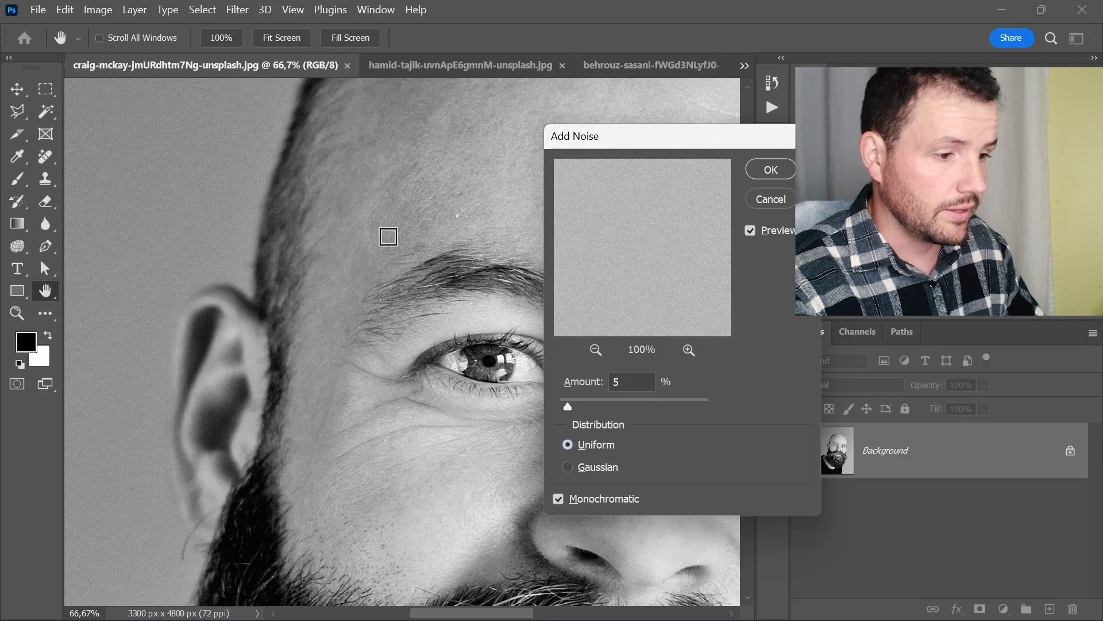
left_click(438, 265)
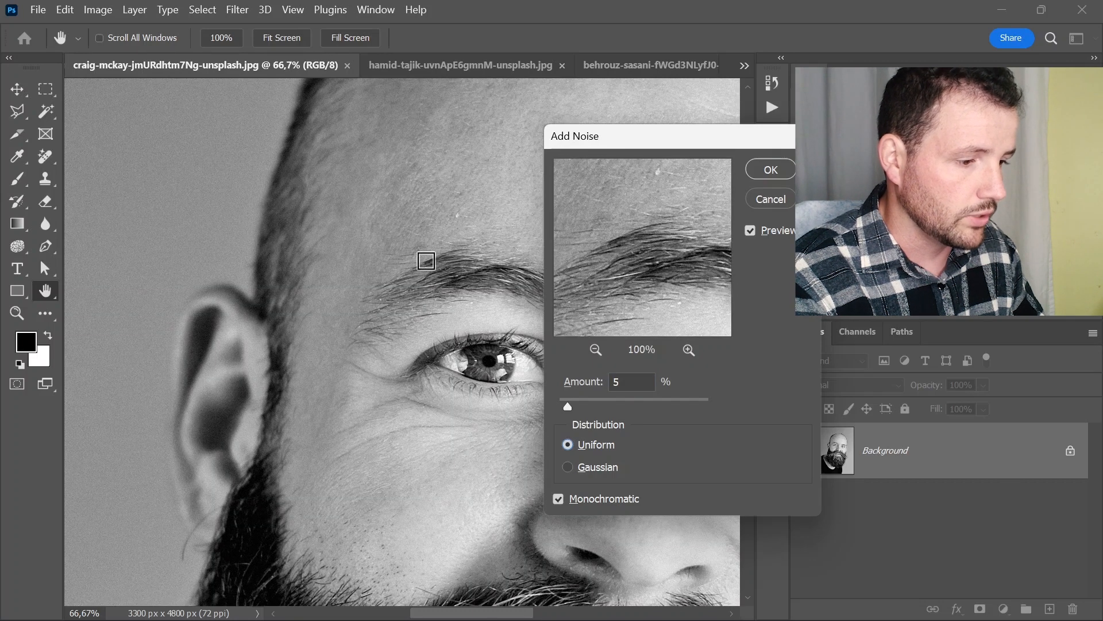
key("Return")
key("z")
Step: Add 10% monochromatic noise with Gaussian distribution to the bearded man's portrait
left_click(237, 10)
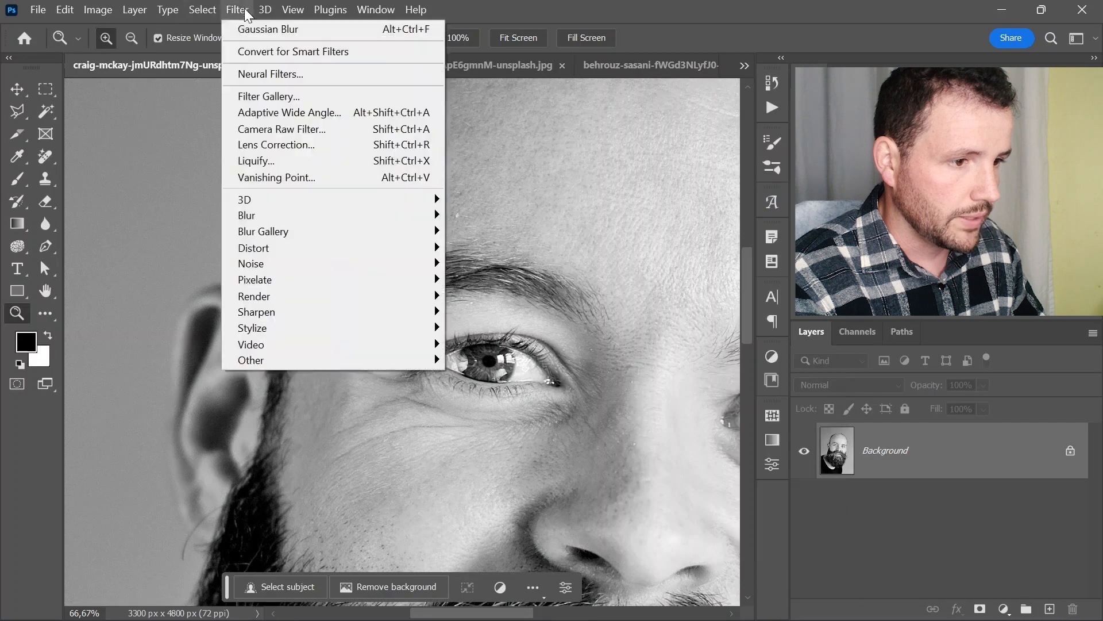
mouse_move(363, 267)
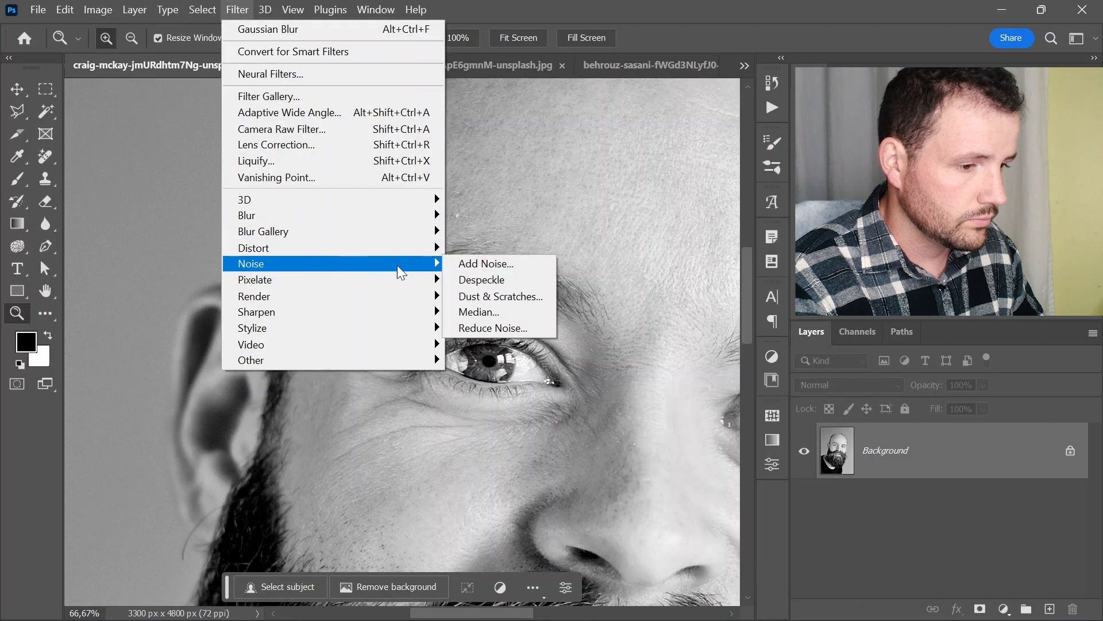
left_click(530, 267)
type("5")
key("Tab")
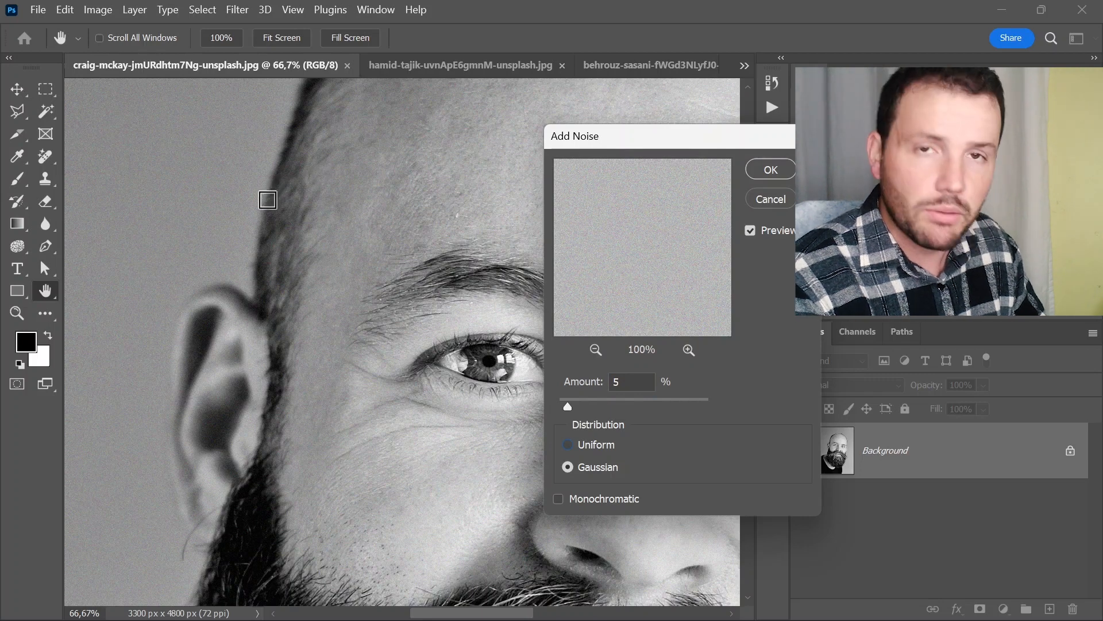
left_click_drag(567, 406, 578, 405)
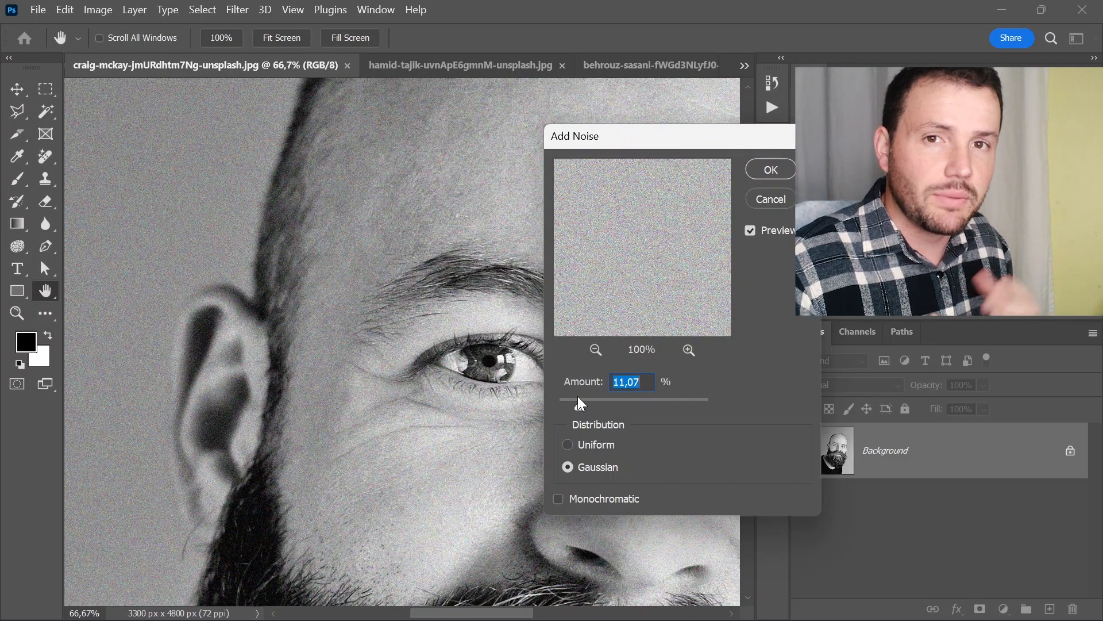
left_click(586, 498)
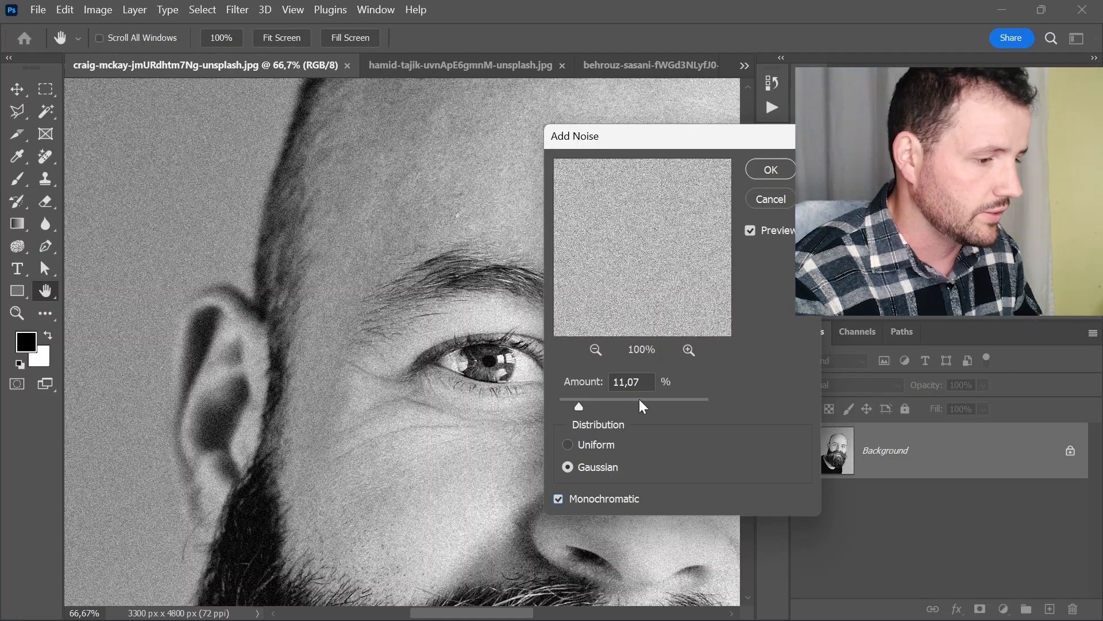
double_click(631, 383)
type("10")
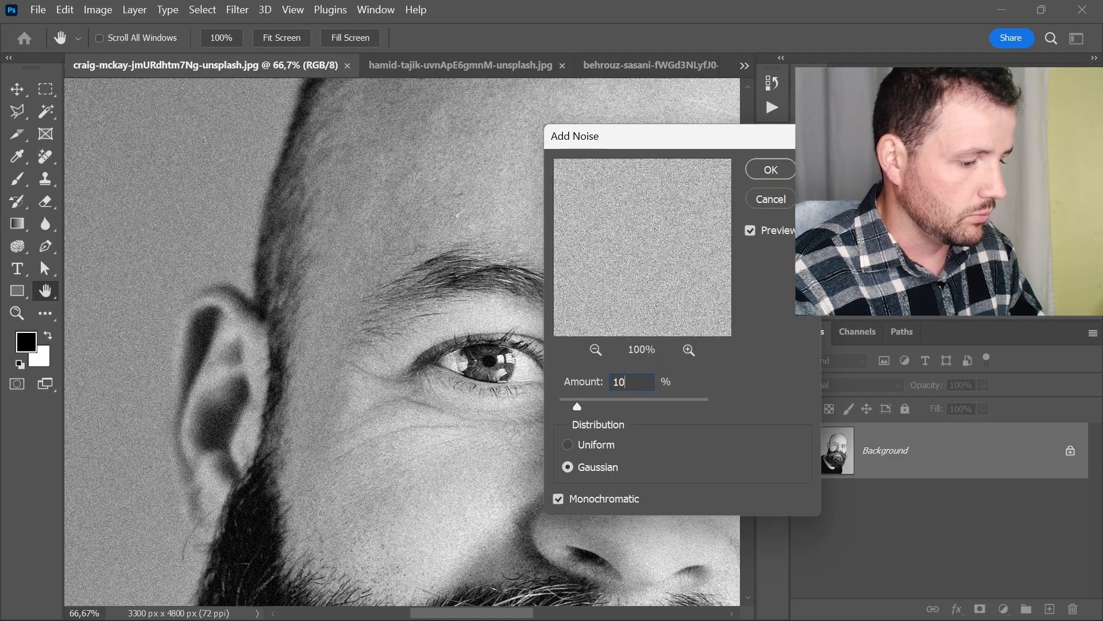
left_click(768, 170)
Step: Examine the noise grain on the man's face at several magnifications
key("z")
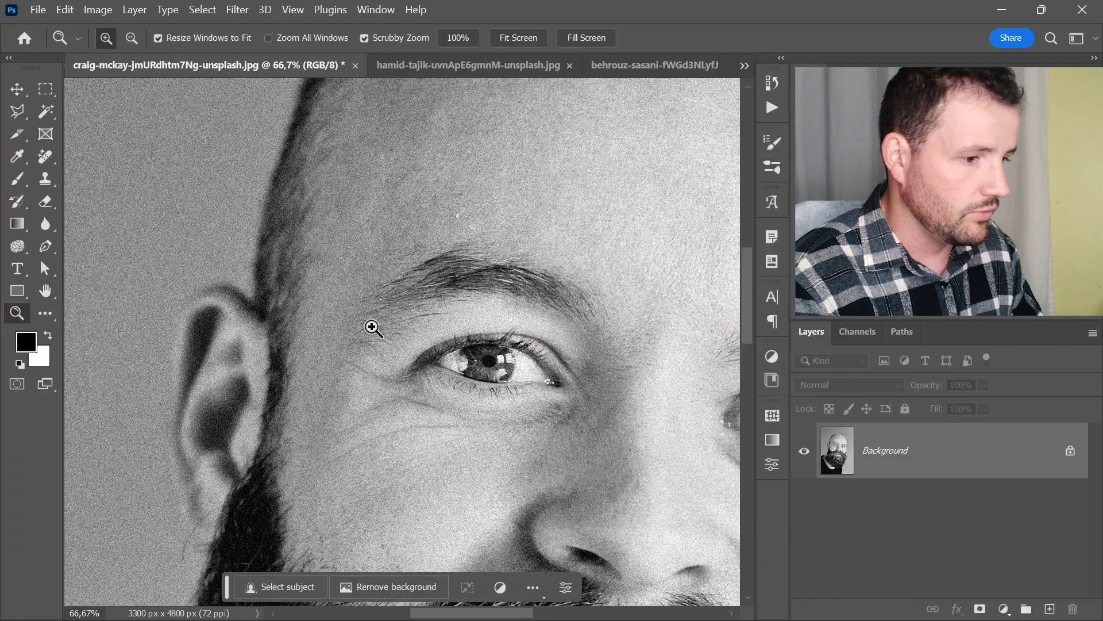
left_click(380, 339, "alt")
left_click(394, 345, "alt")
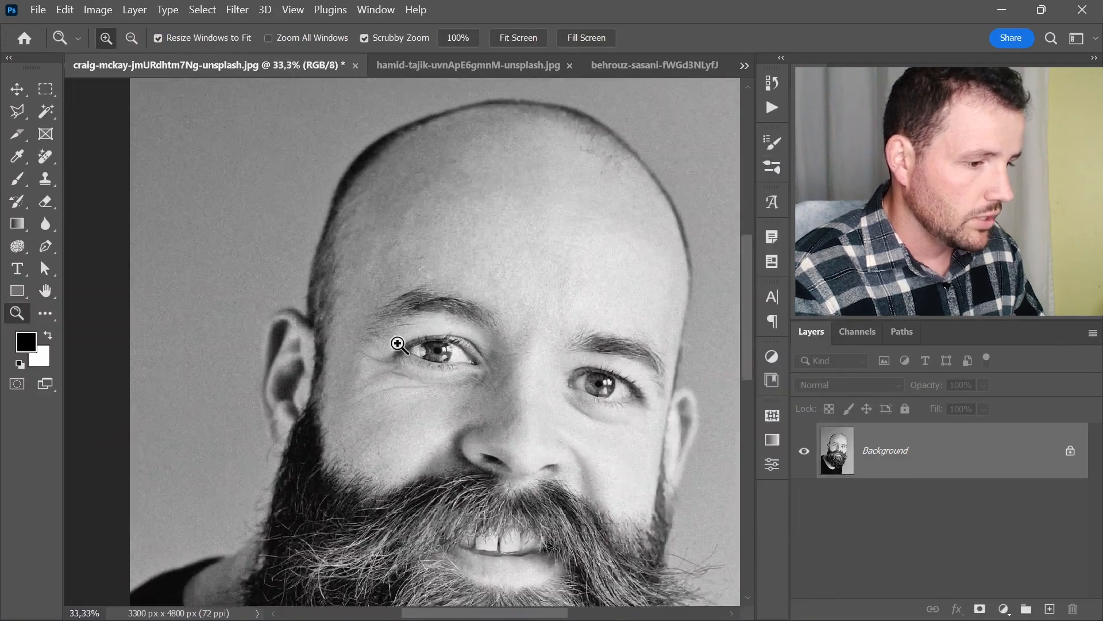
left_click(394, 345)
left_click(399, 344)
left_click(359, 269)
left_click_drag(357, 264, 421, 335)
left_click(411, 333, "alt")
left_click(412, 327, "alt")
left_click(412, 329, "alt")
left_click(410, 308)
left_click_drag(398, 316, 364, 343)
Step: Compare the portrait before and after the noise by switching between its original and Add Noise history states
left_click(770, 83)
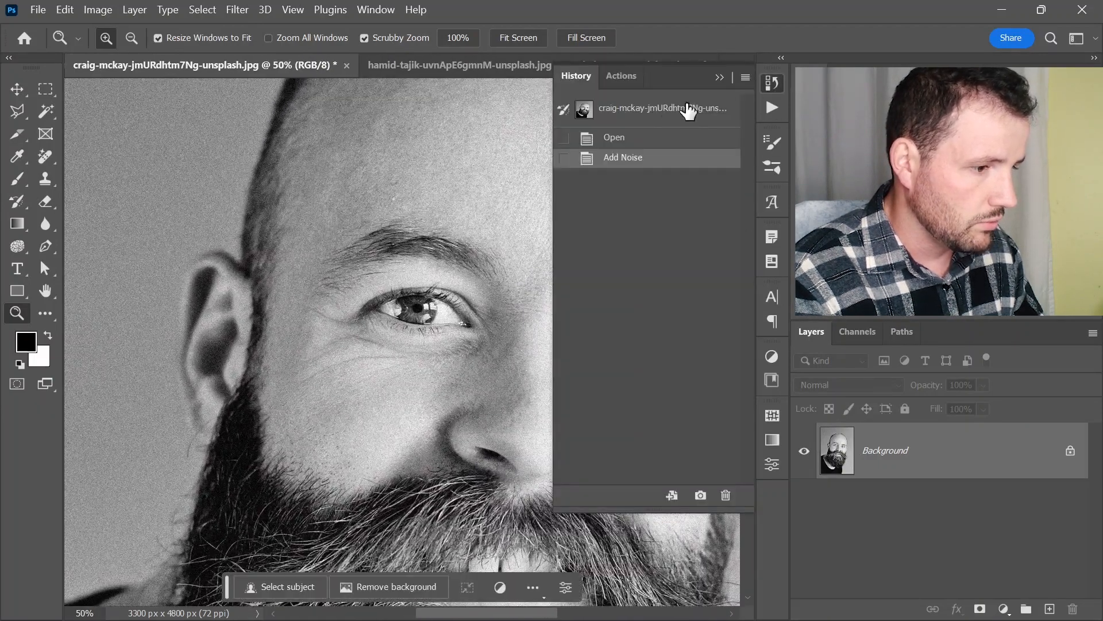
left_click(662, 112)
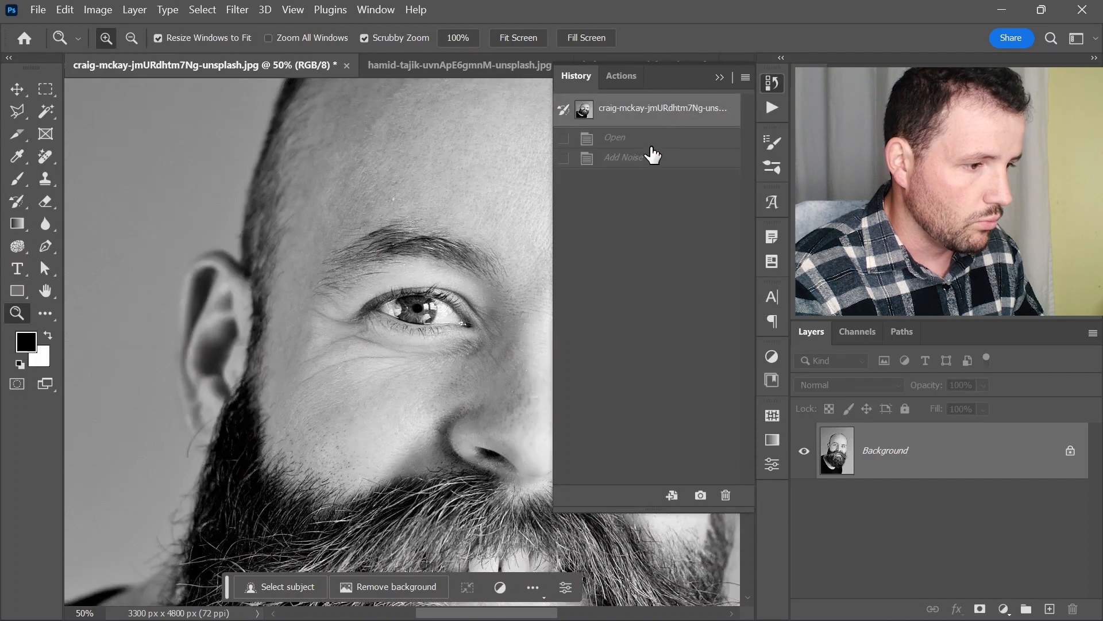
left_click(647, 163)
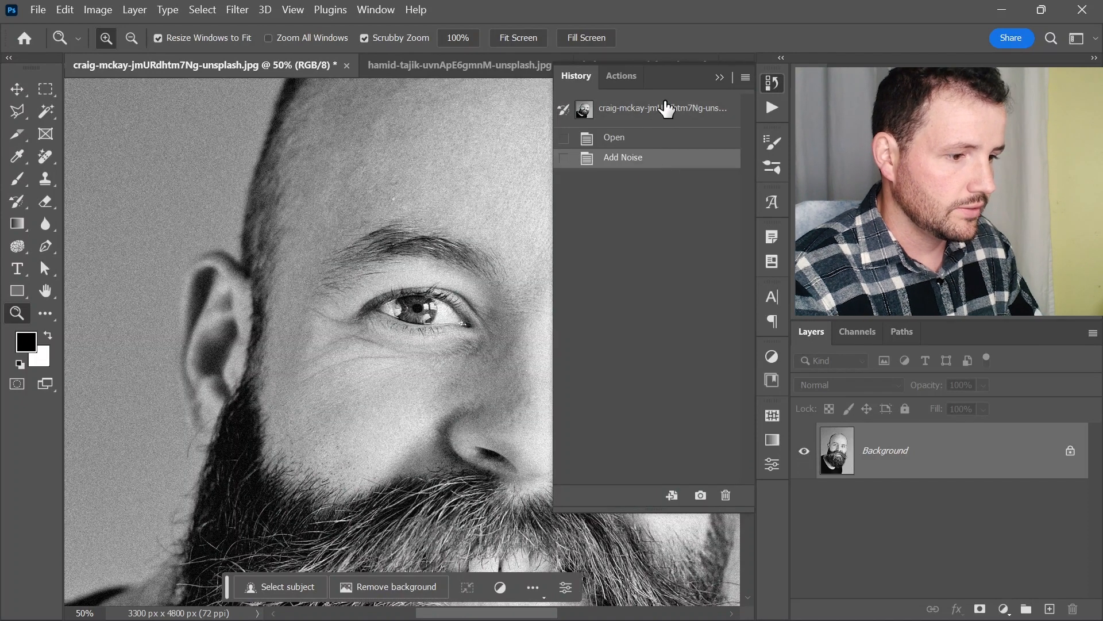
left_click(664, 111)
left_click(647, 165)
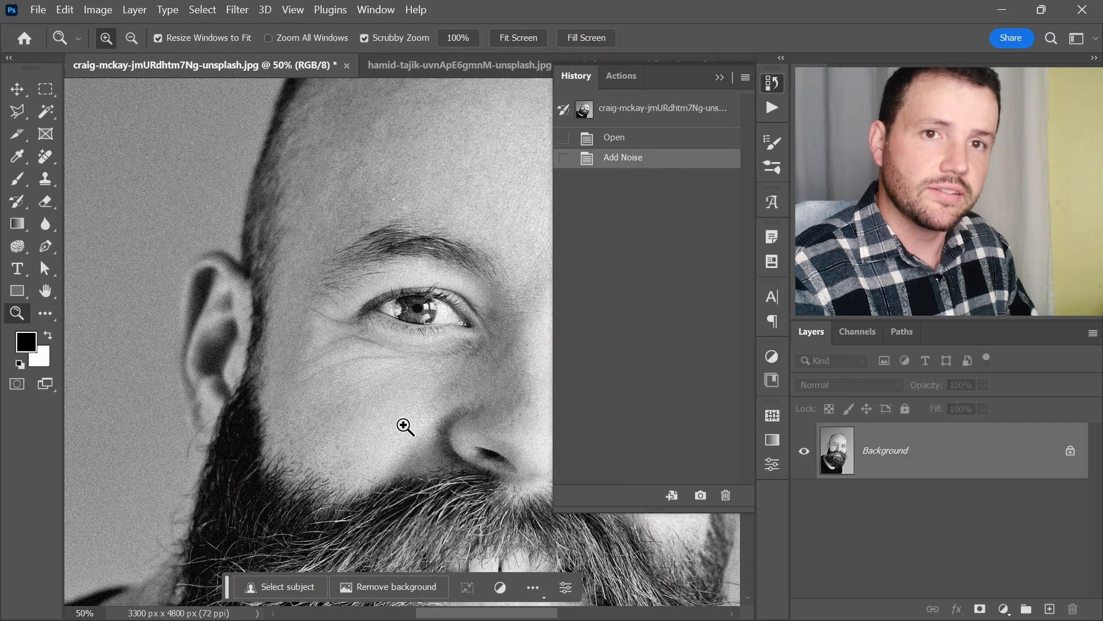
left_click(691, 112)
left_click(678, 141)
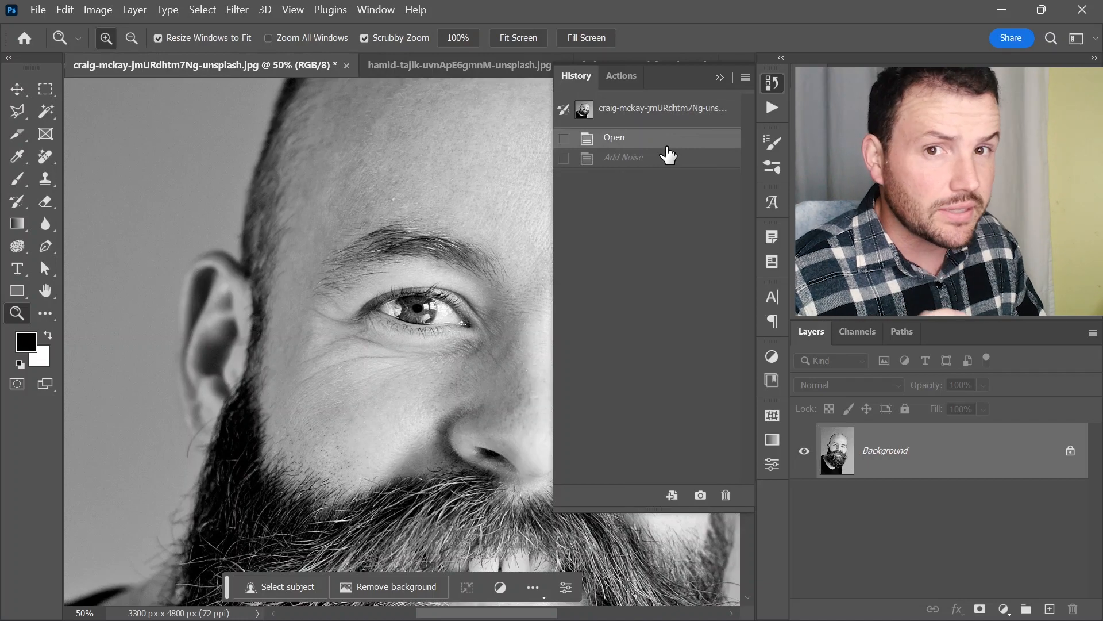
left_click(669, 157)
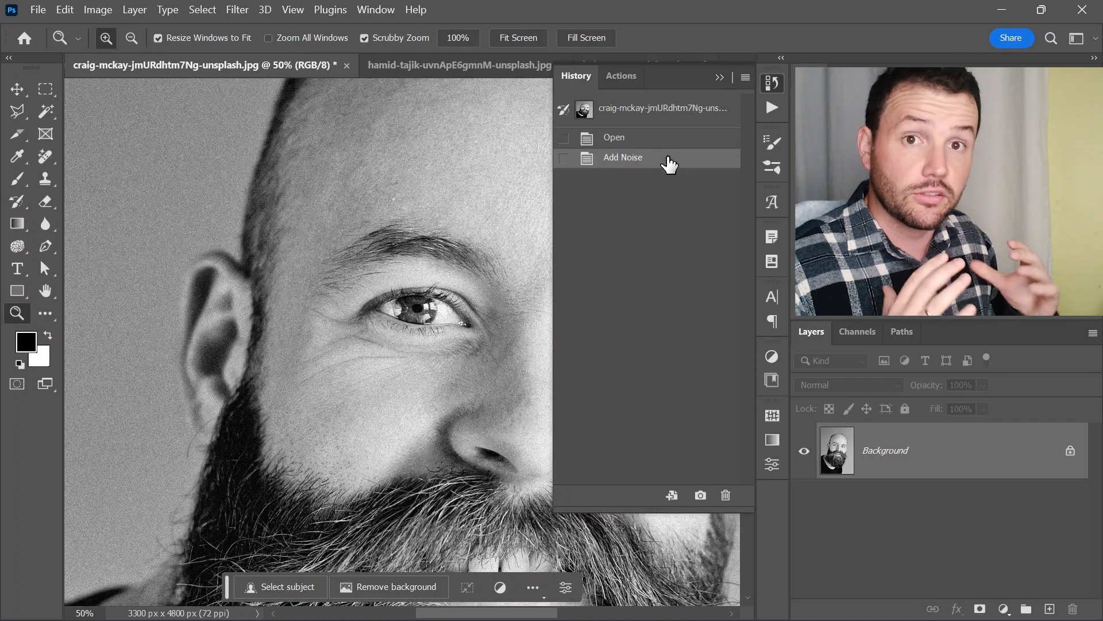
Step: Inspect the grain around the eyes once more and revert the portrait to its Open history state
left_click(359, 346, "alt")
left_click(359, 346, "alt")
left_click_drag(339, 290, 320, 319)
left_click(323, 264)
left_click(323, 264)
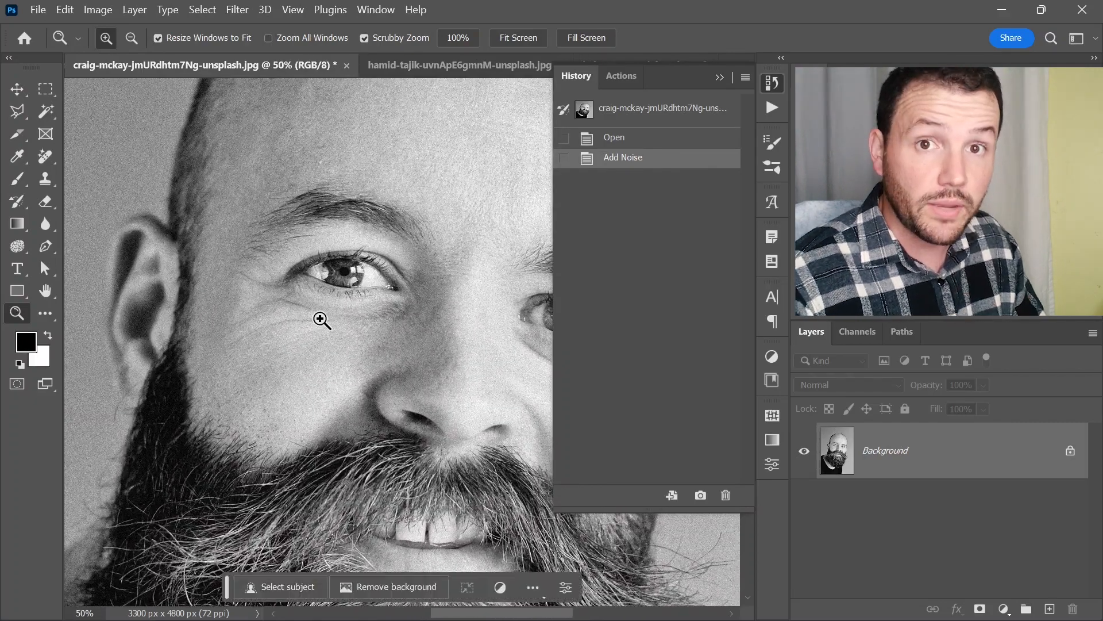
left_click(706, 114)
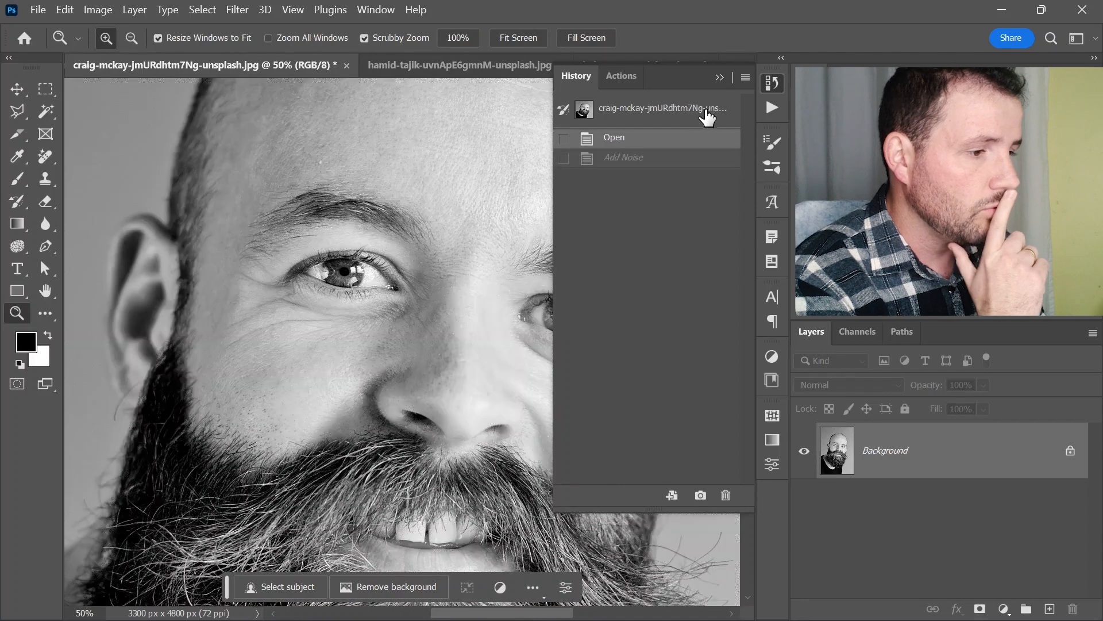
left_click(763, 84)
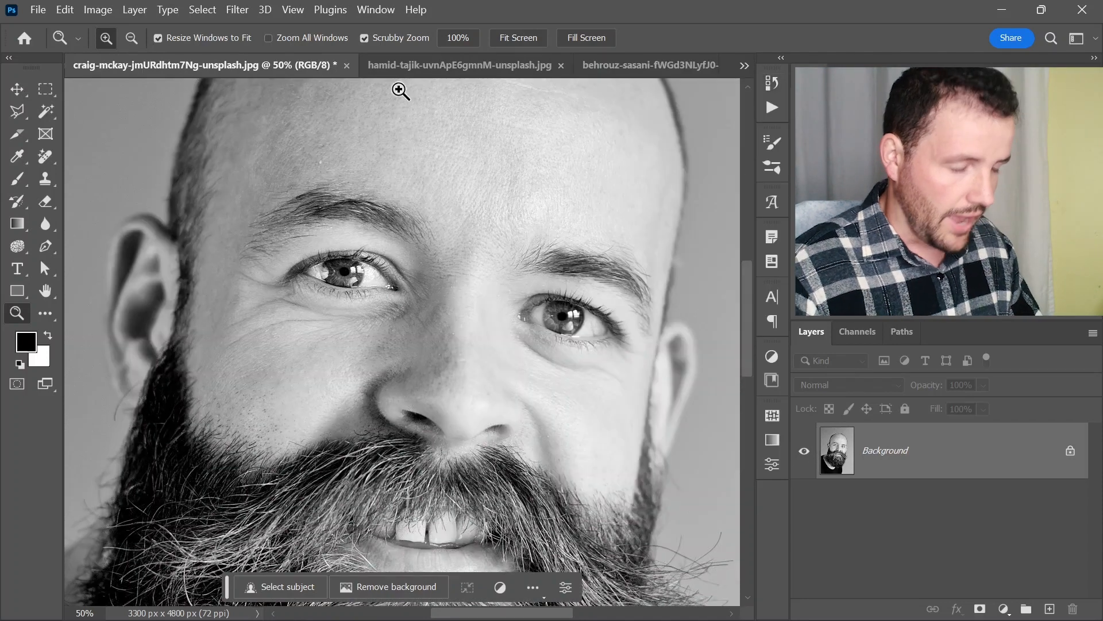
Step: Switch to the portrait of the woman in the mint hoodie and duplicate its Background layer
left_click(425, 64)
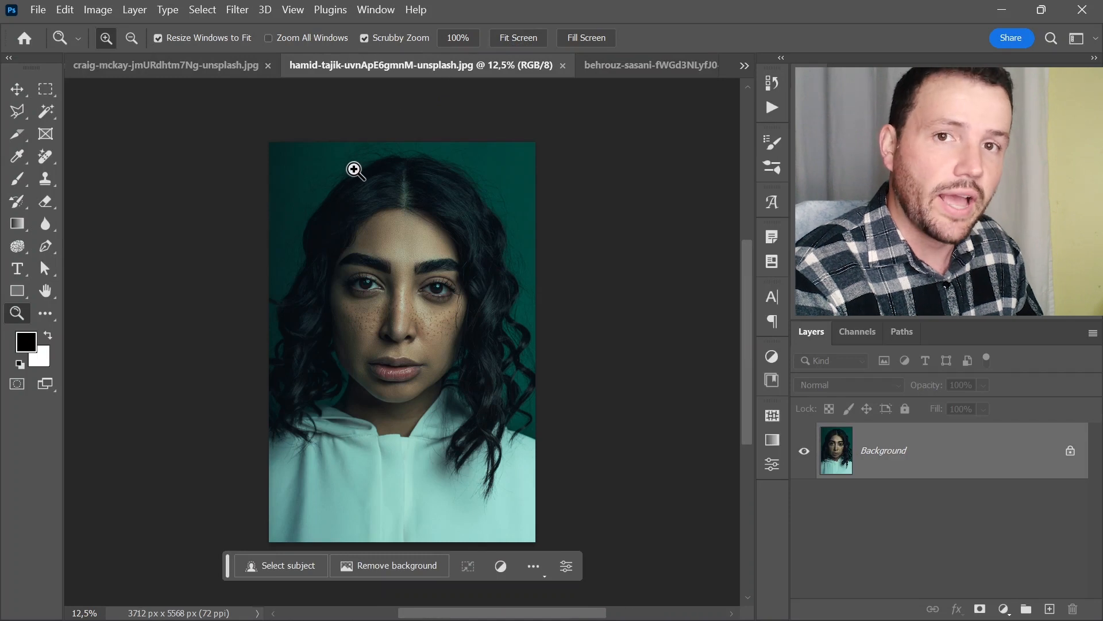
left_click(356, 222)
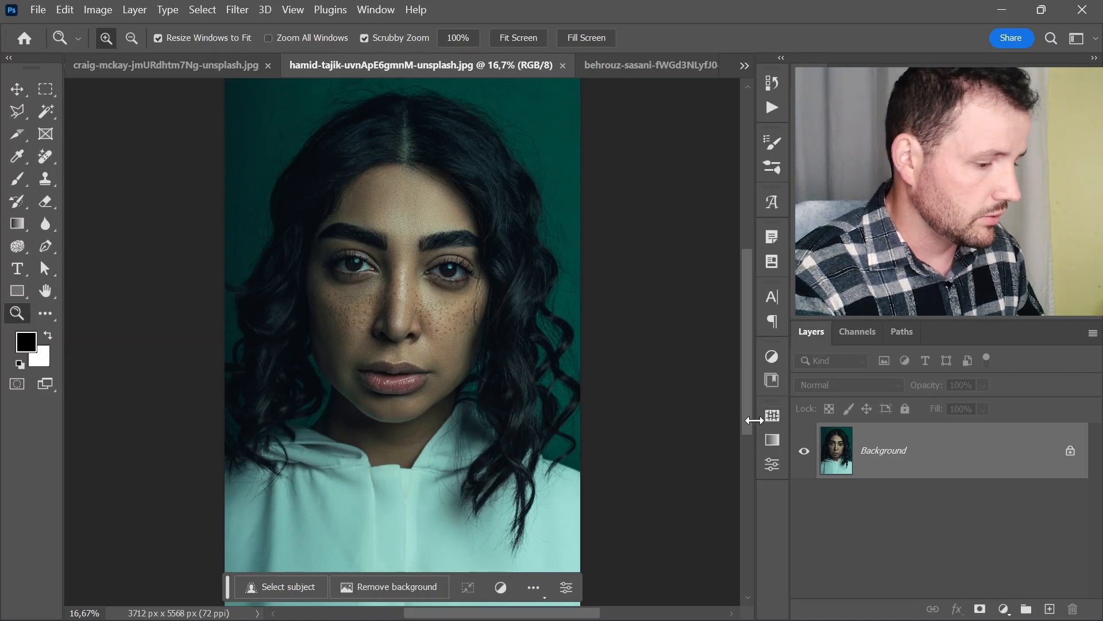
key("v")
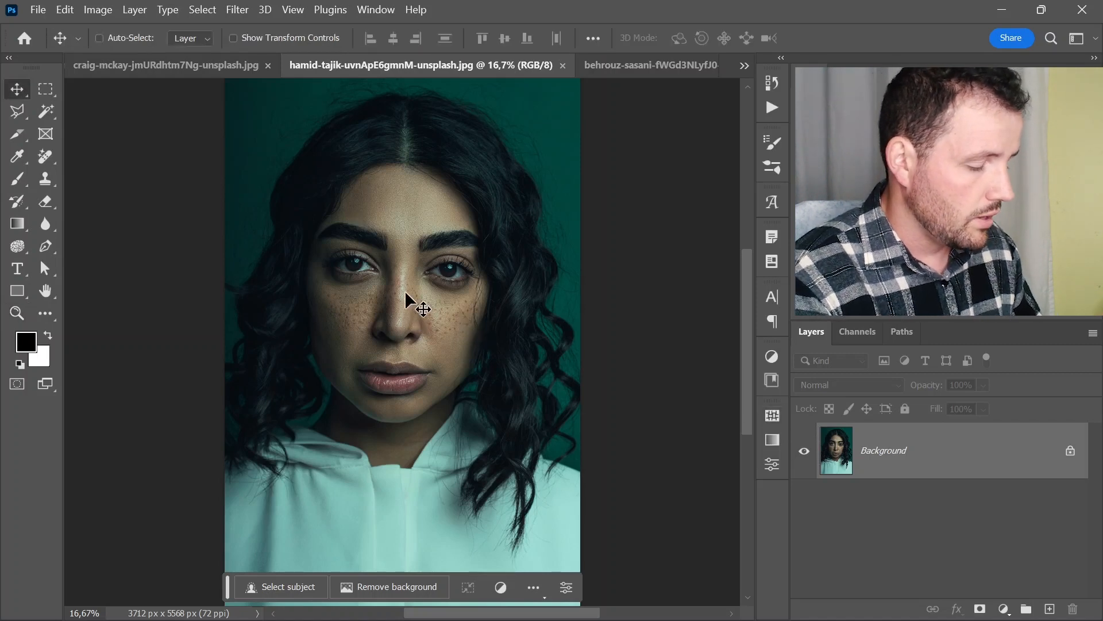
key("ctrl+j")
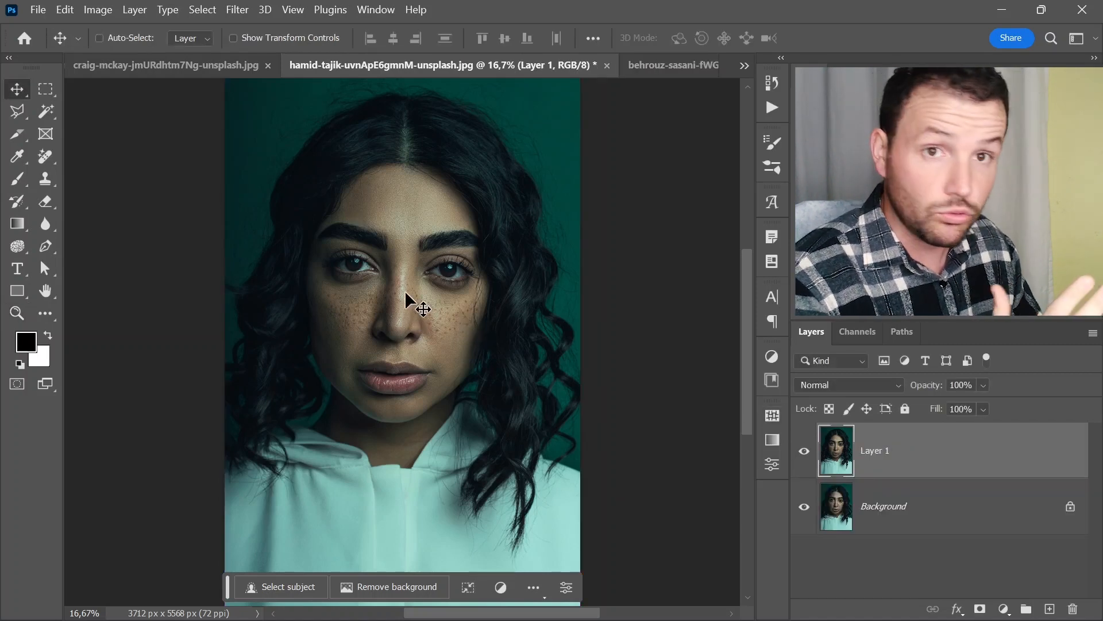
Step: Rename the duplicated portrait layer to HighPass
double_click(875, 450)
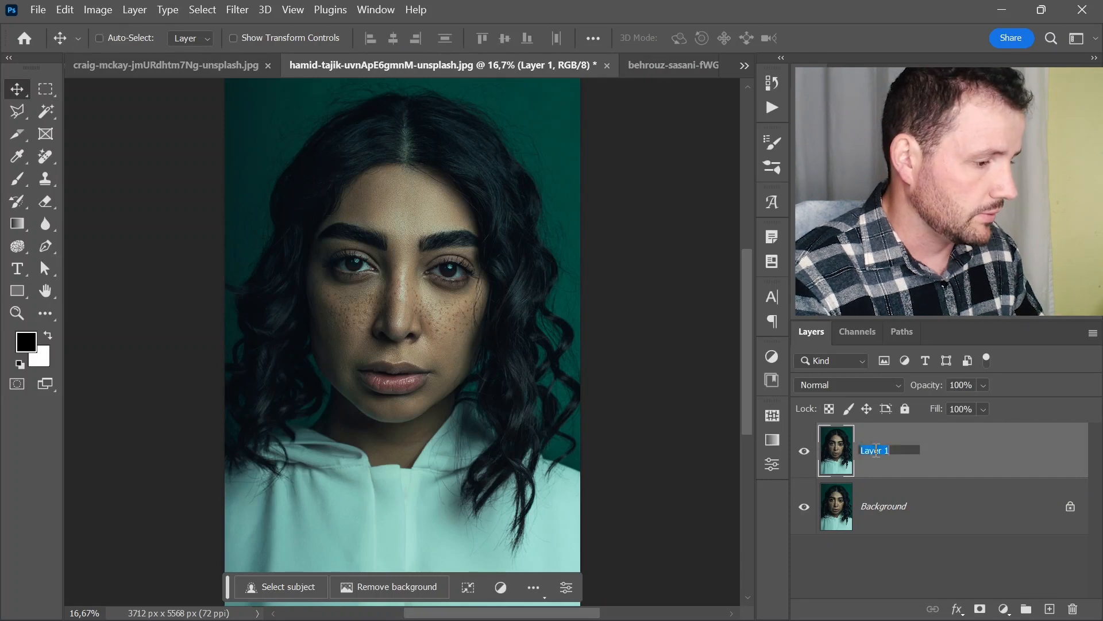
type("HighPass")
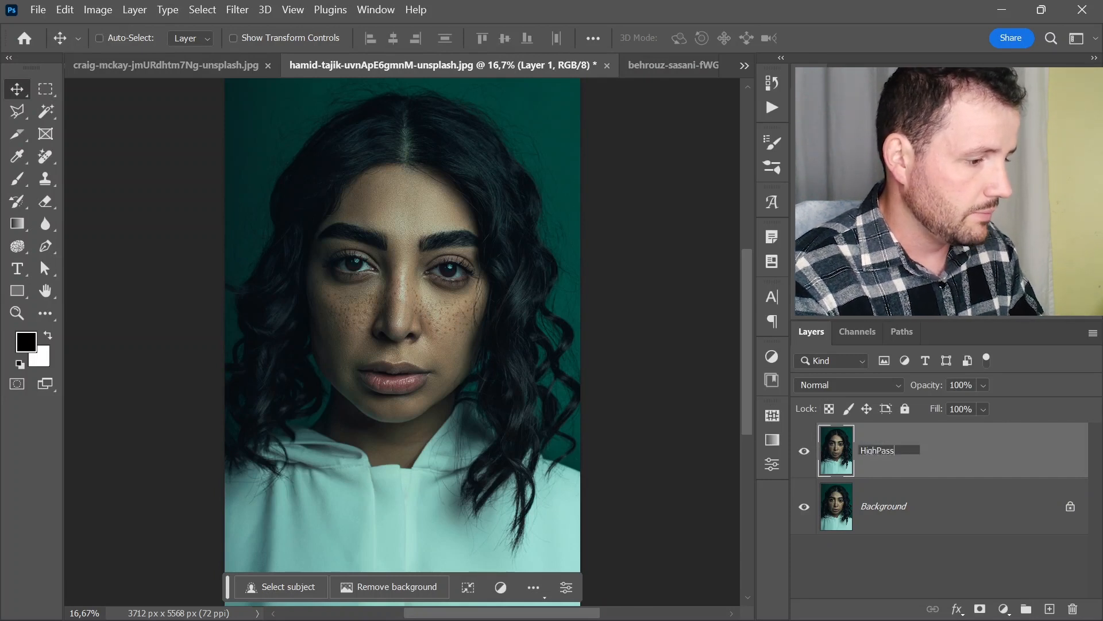
key("Return")
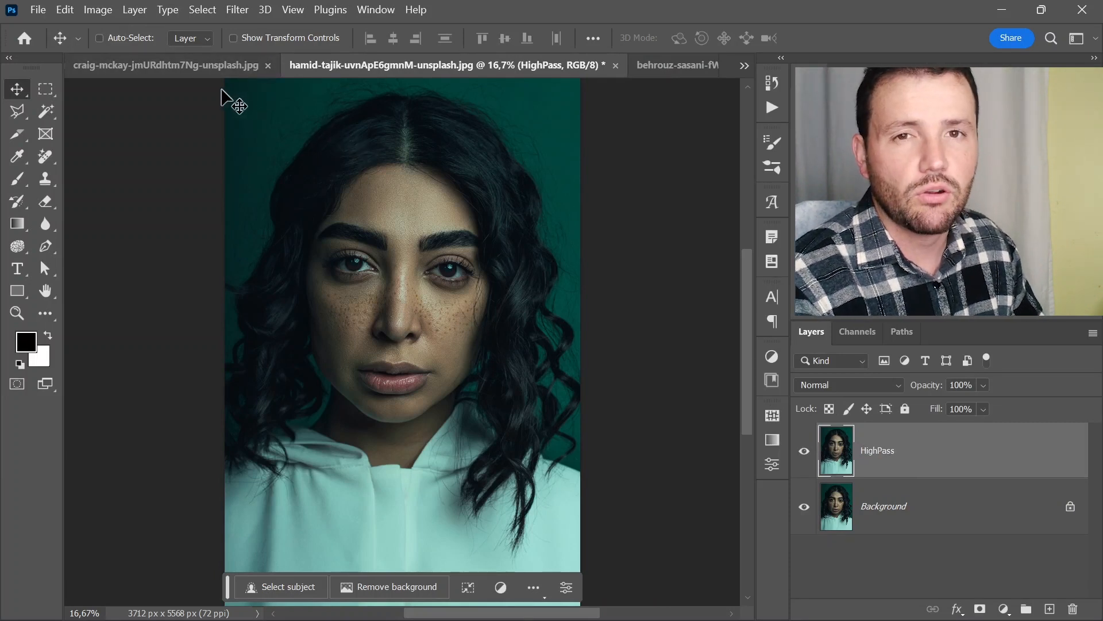
Step: Start the High Pass filter on the HighPass layer and preview the detail around the nose, eyebrow and eye
left_click(233, 10)
mouse_move(291, 361)
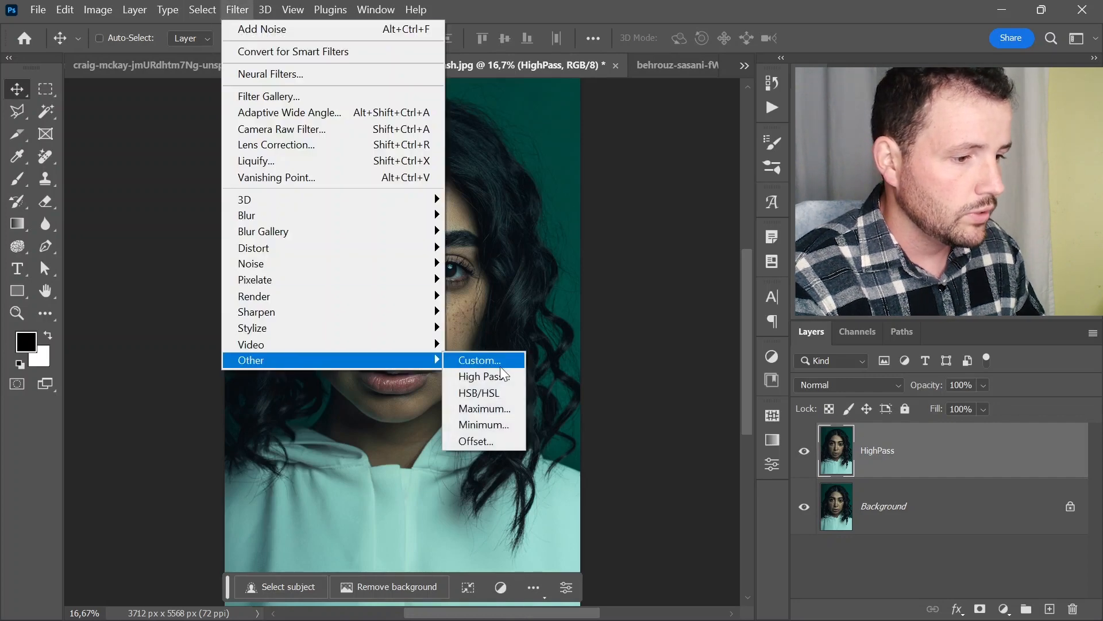
left_click(501, 384)
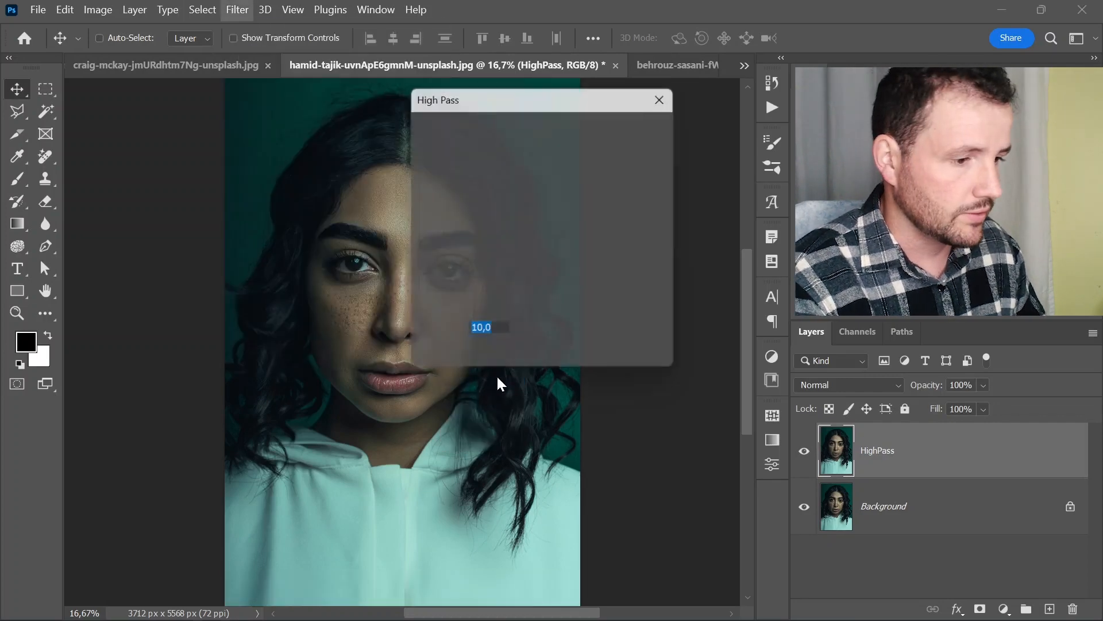
left_click_drag(468, 91, 622, 91)
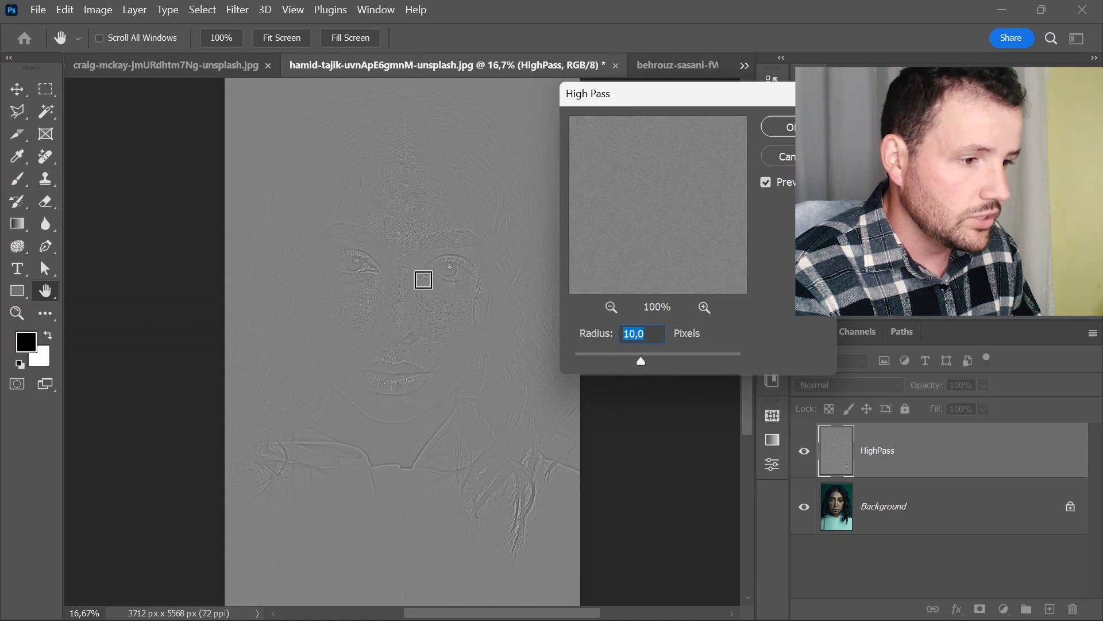
left_click(400, 289)
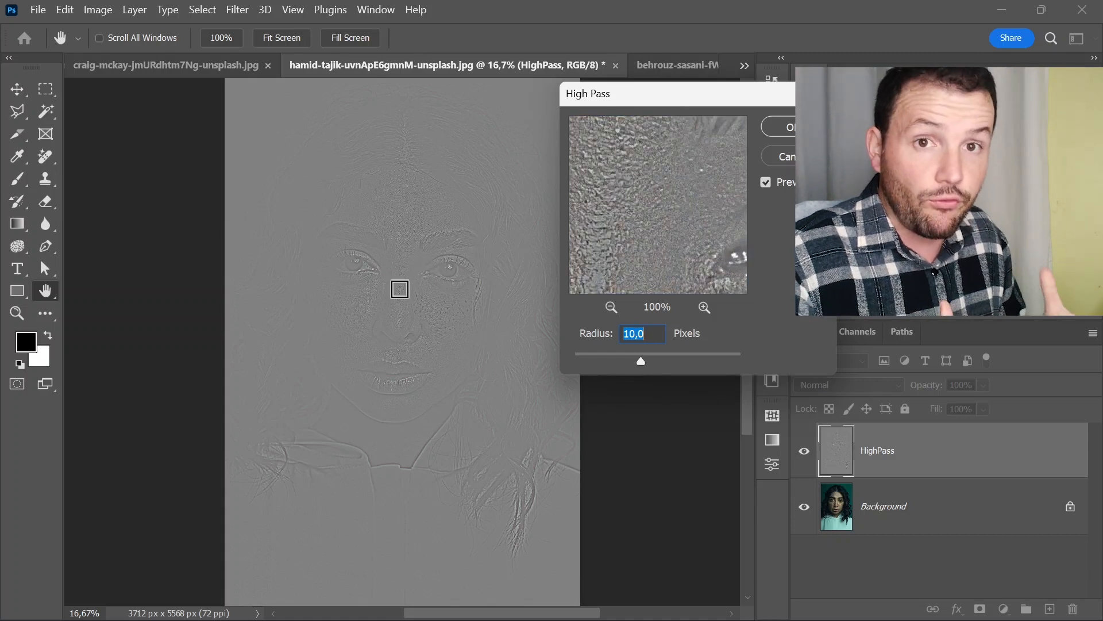
left_click(426, 253)
left_click(446, 242)
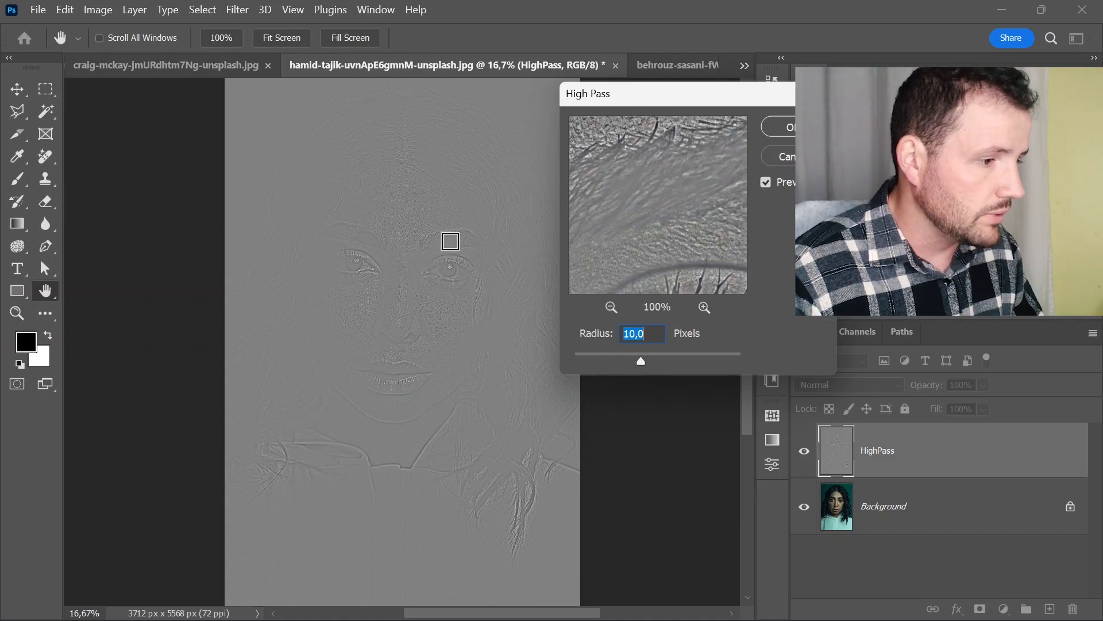
left_click(439, 276)
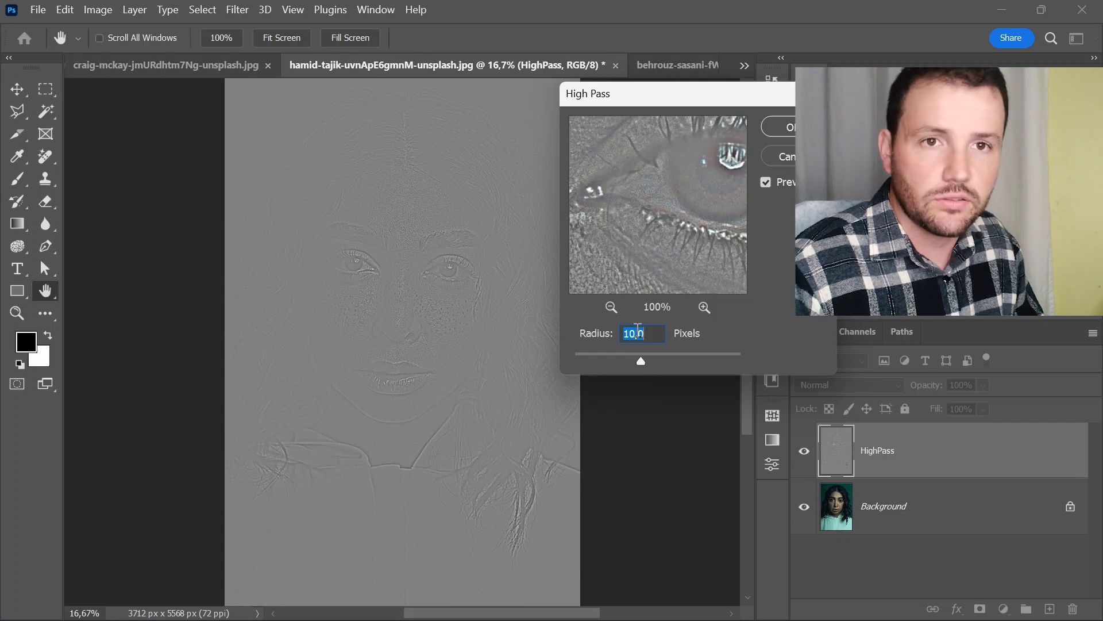
Step: Try a High Pass radius of 4.3 pixels and preview the fine skin texture on the woman's face
left_click(613, 355)
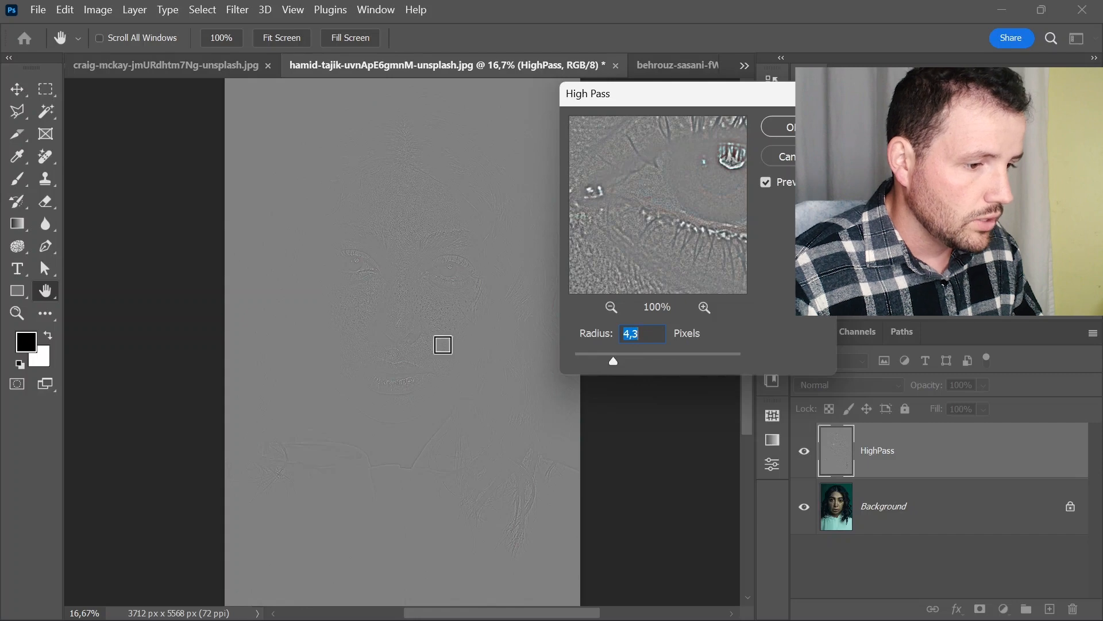
left_click(440, 313)
left_click(431, 241)
left_click(419, 226)
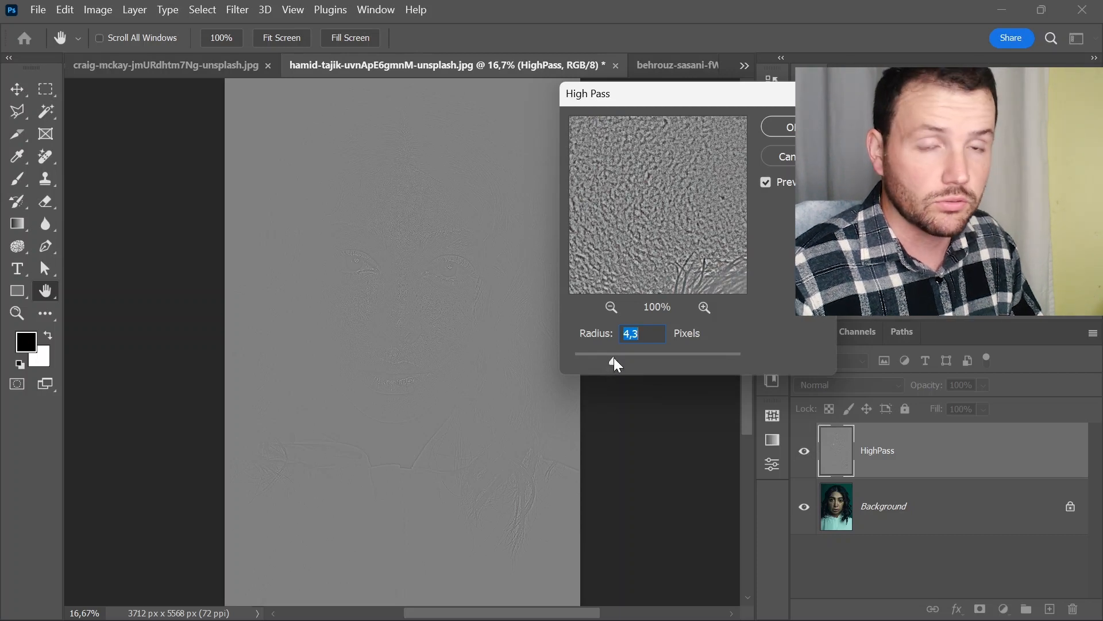
Step: Try a High Pass radius of 58.2 pixels and preview the eye, eyebrow and forehead detail
left_click(465, 278)
left_click_drag(638, 360, 671, 361)
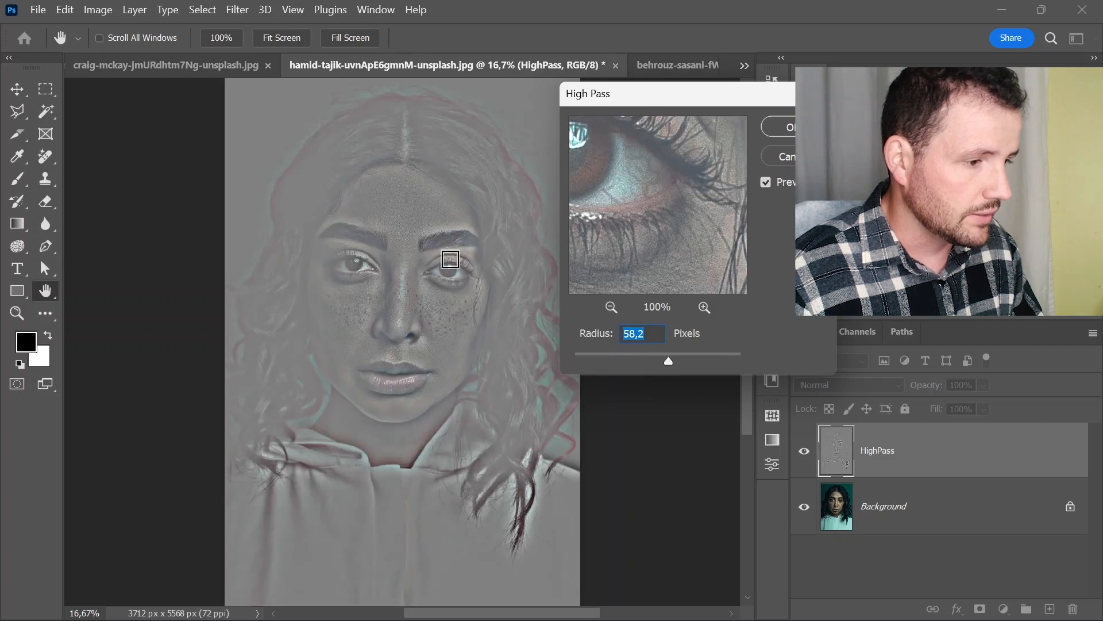
left_click(402, 211)
left_click(435, 221)
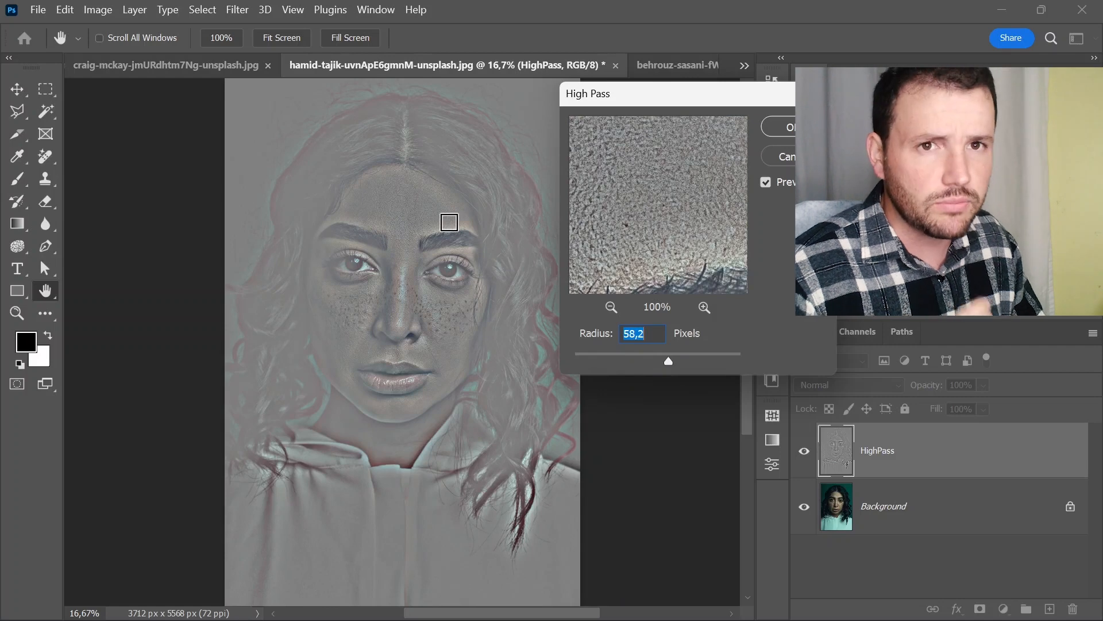
left_click(447, 251)
left_click(456, 227)
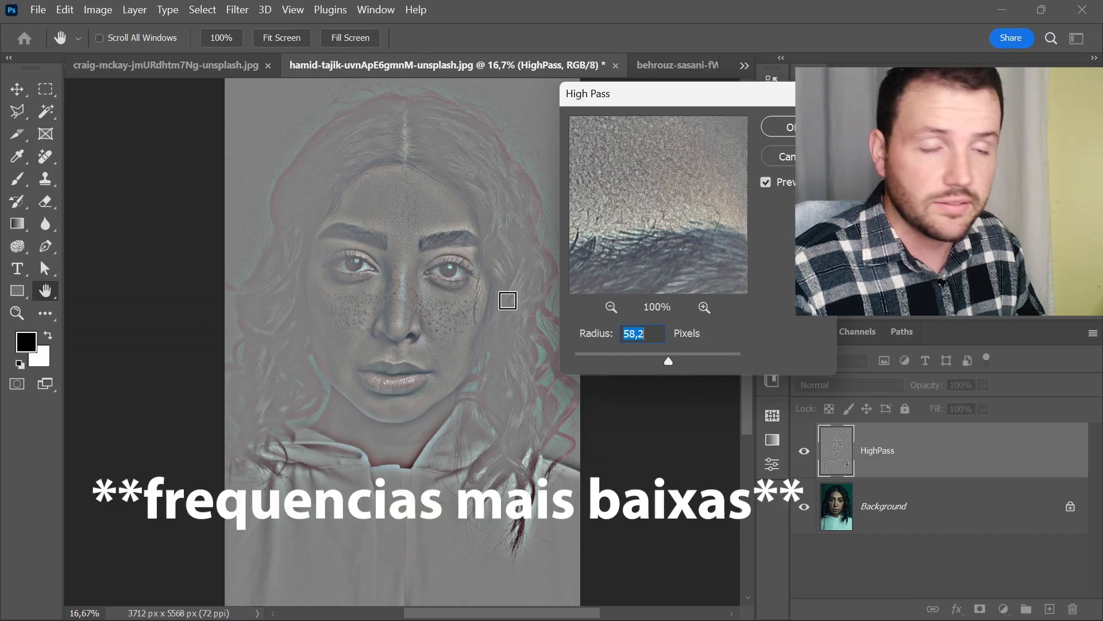
left_click(428, 204)
Step: Set the High Pass radius to 13 pixels and apply the filter to the HighPass layer
left_click_drag(651, 356, 639, 358)
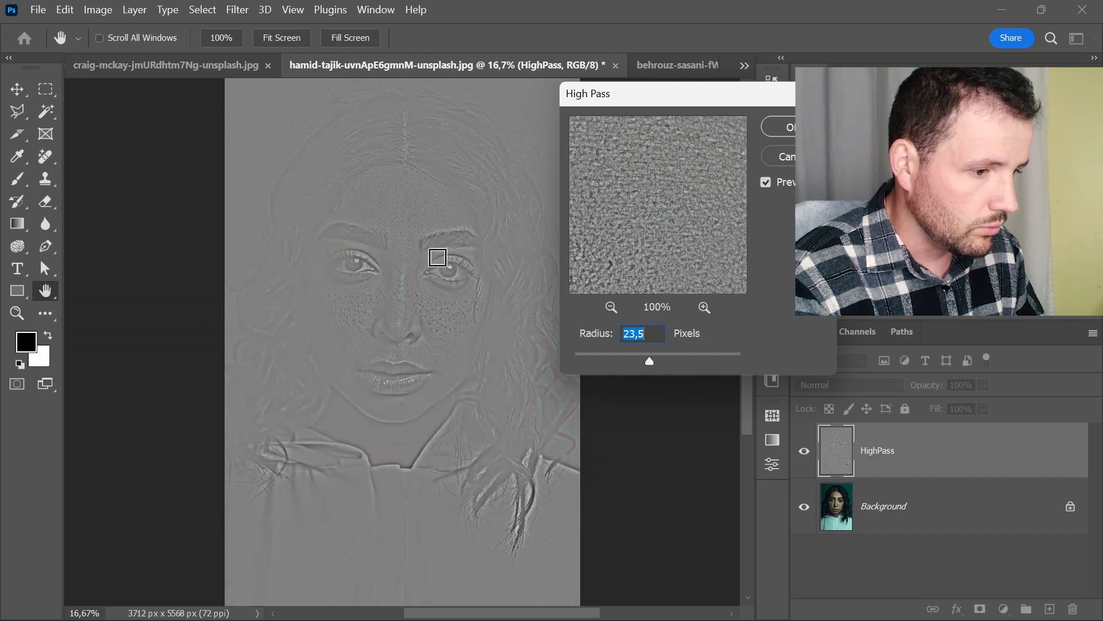
left_click(634, 357)
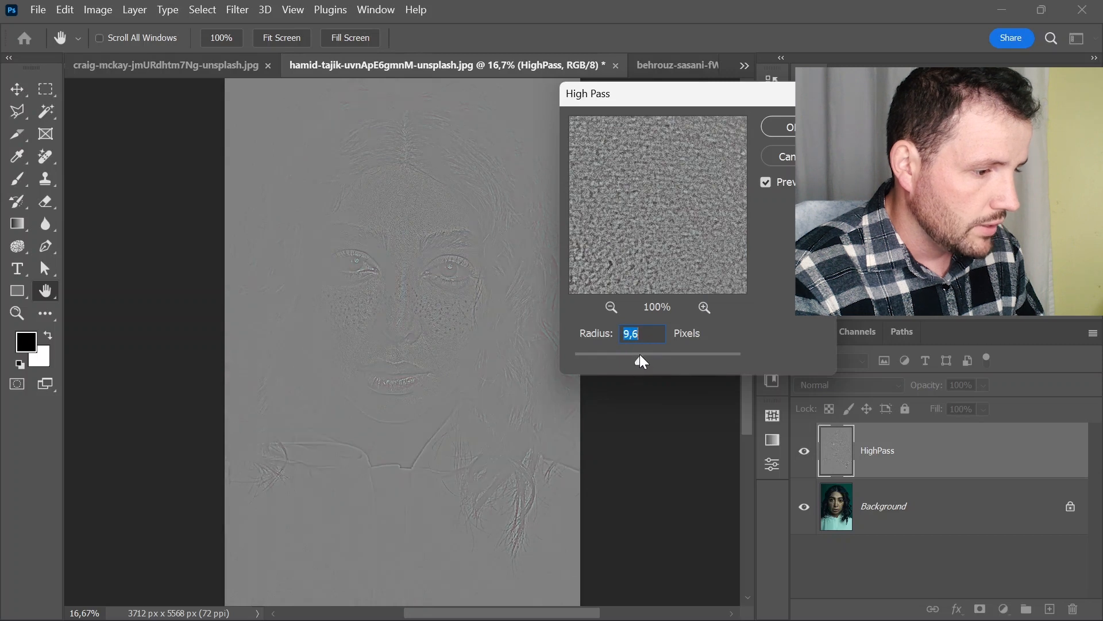
type("10")
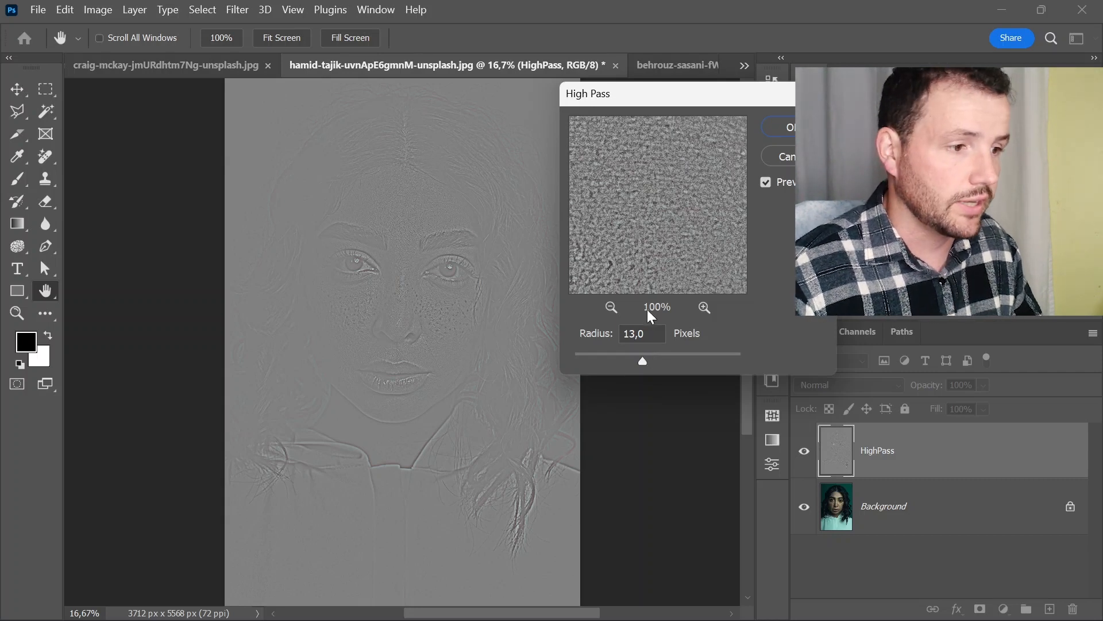
left_click_drag(652, 334, 636, 334)
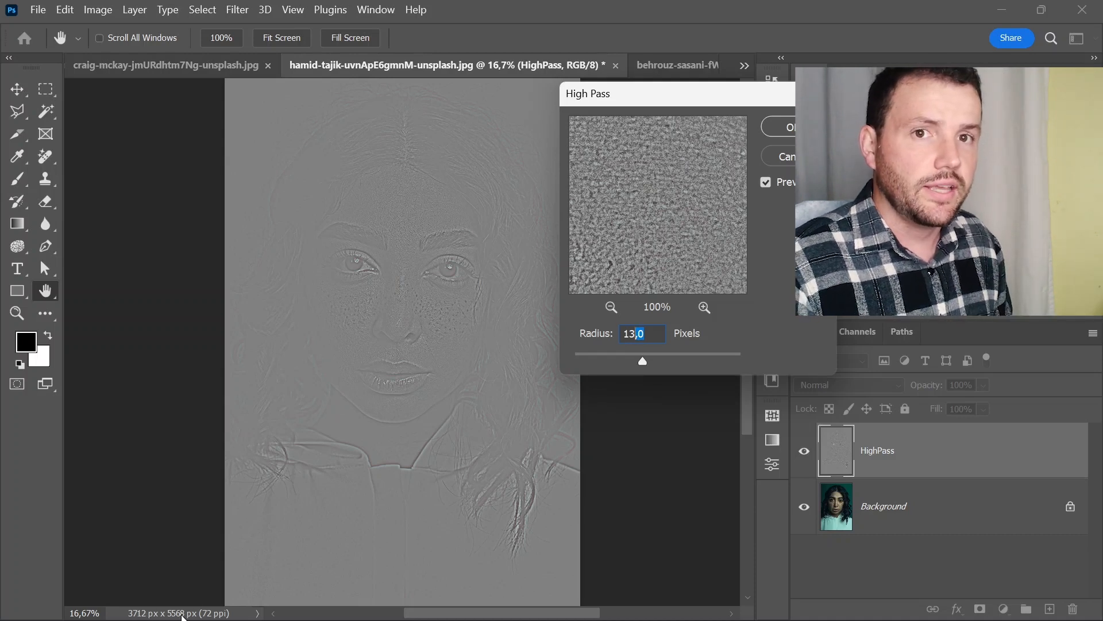
left_click(661, 335)
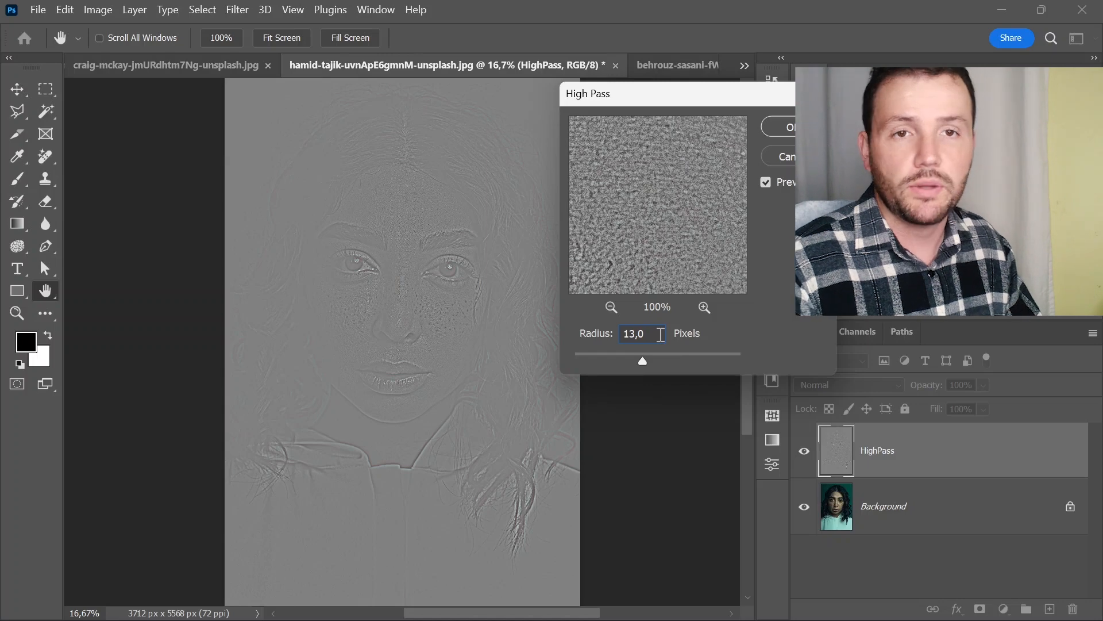
left_click(784, 129)
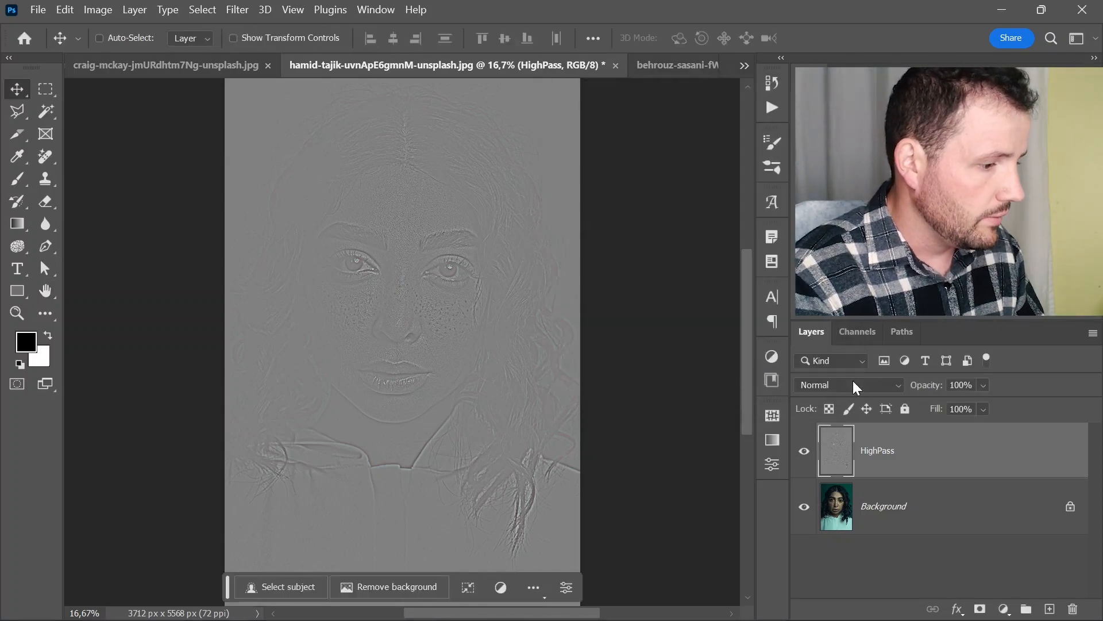
Step: Set the HighPass layer's blend mode to Overlay and compare the portrait with the layer hidden and shown
left_click(853, 382)
left_click(825, 393)
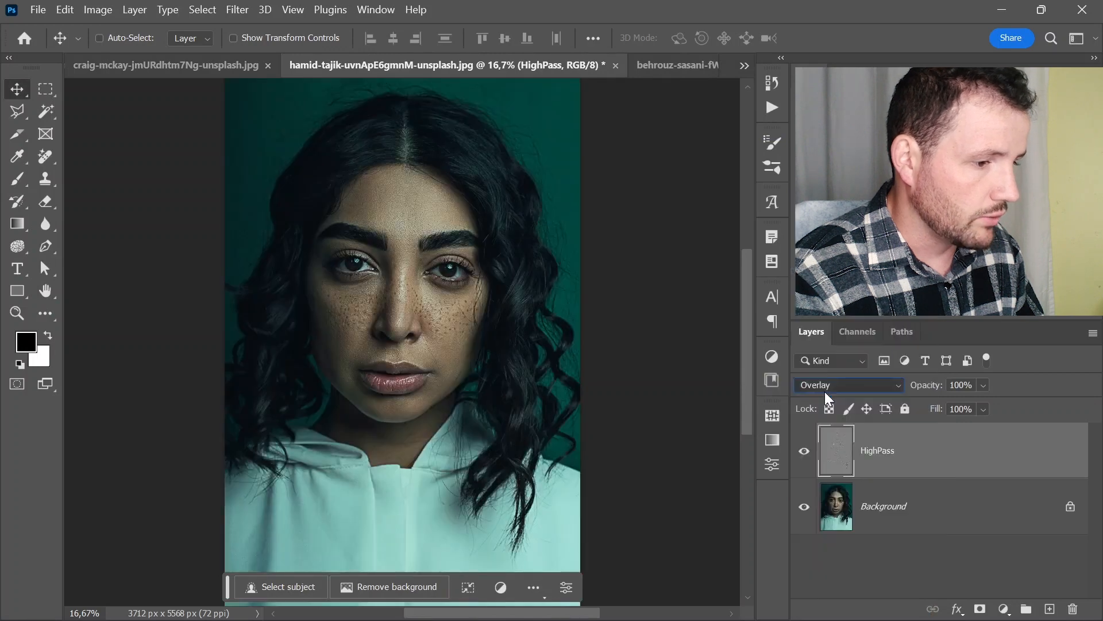
left_click(404, 303)
left_click(804, 453)
left_click(805, 457)
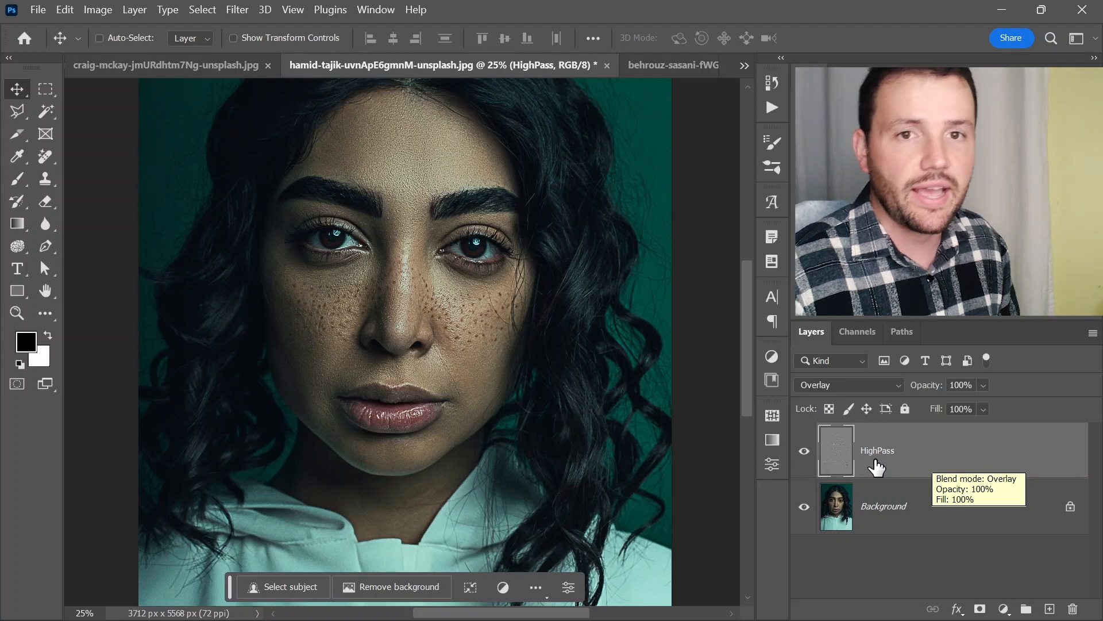
Step: Duplicate the HighPass layer four times to intensify the sharpening and check the effect on the portrait
key("ctrl+minus")
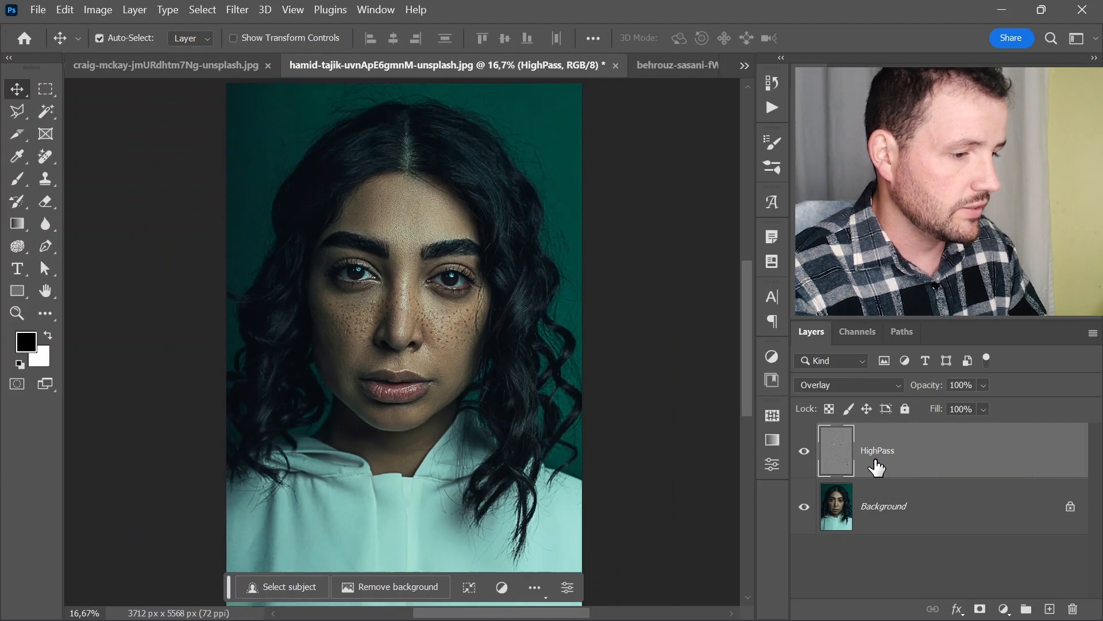
key("ctrl+plus")
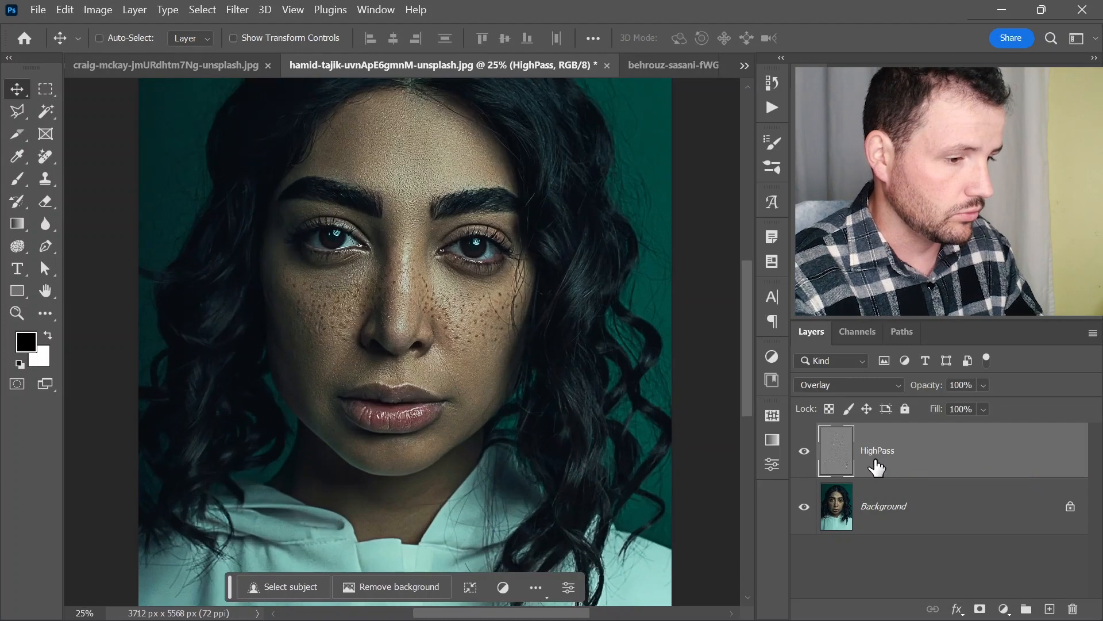
key("ctrl+j")
key("ctrl+j")
key("ctrl+j")
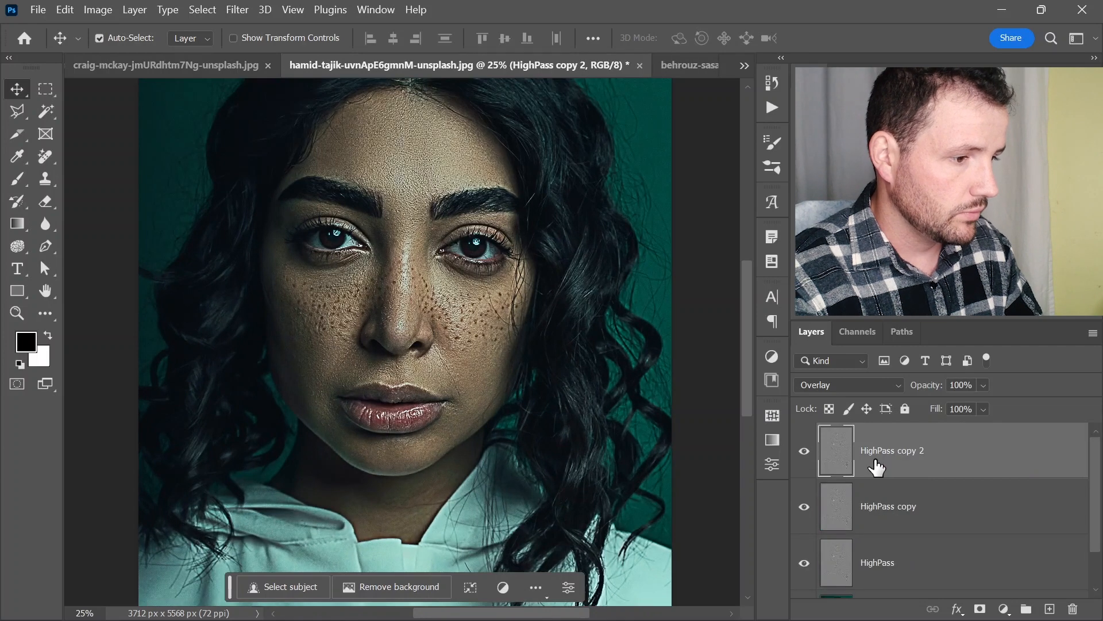
key("ctrl+j")
scroll(876, 467, "down", 3)
scroll(876, 467, "up", 3)
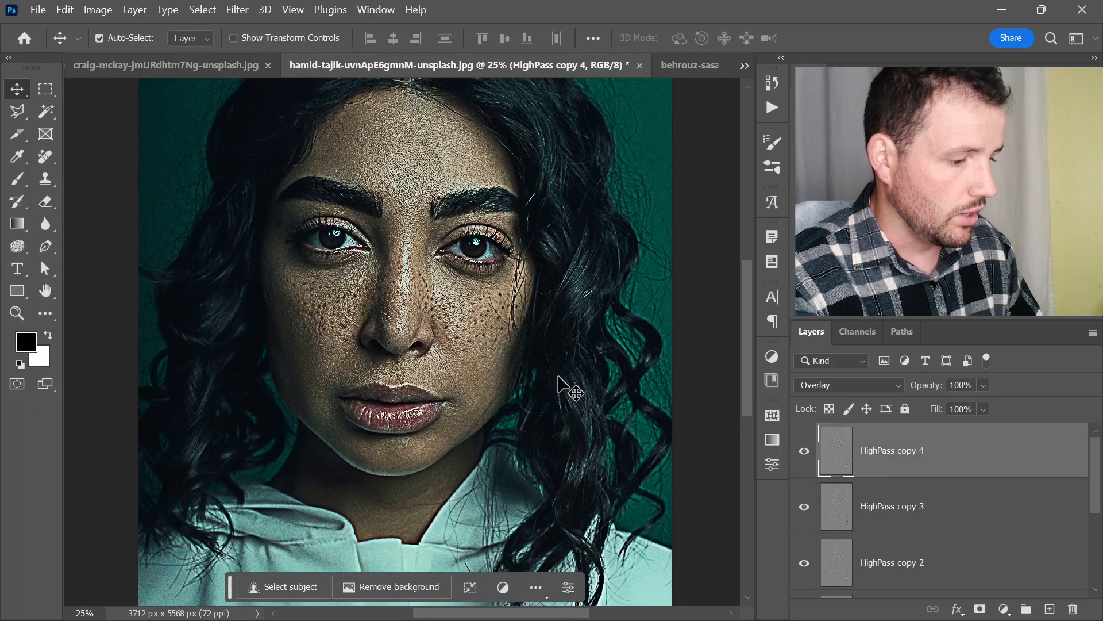
key("ctrl+minus")
key("ctrl+plus")
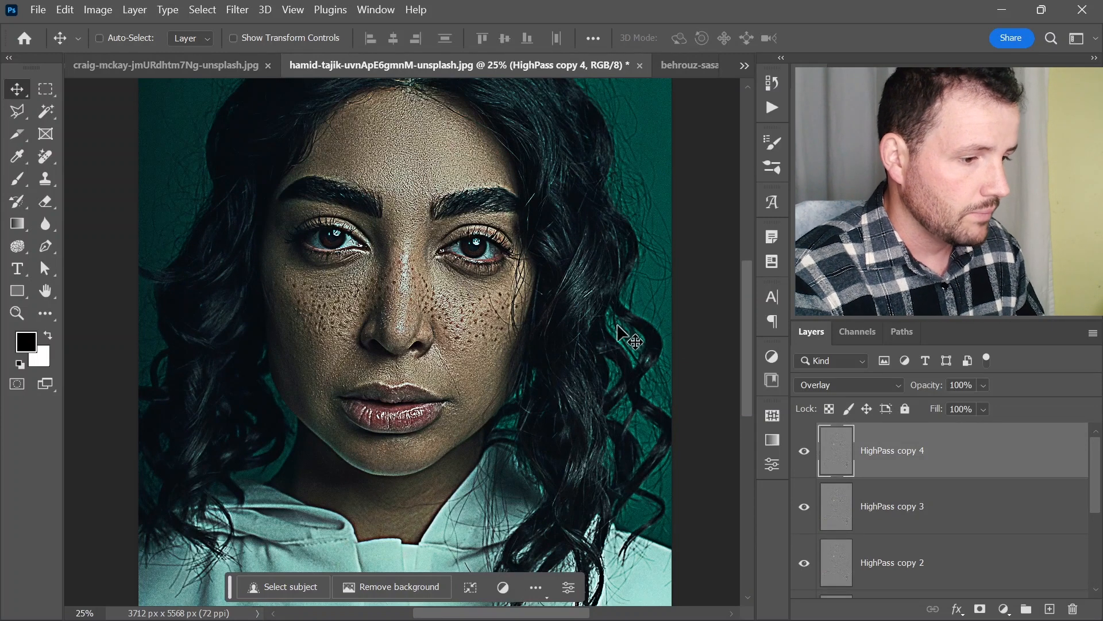
Step: Delete the three topmost HighPass copies and inspect the skin texture around the eye up close
key("Delete")
key("Delete")
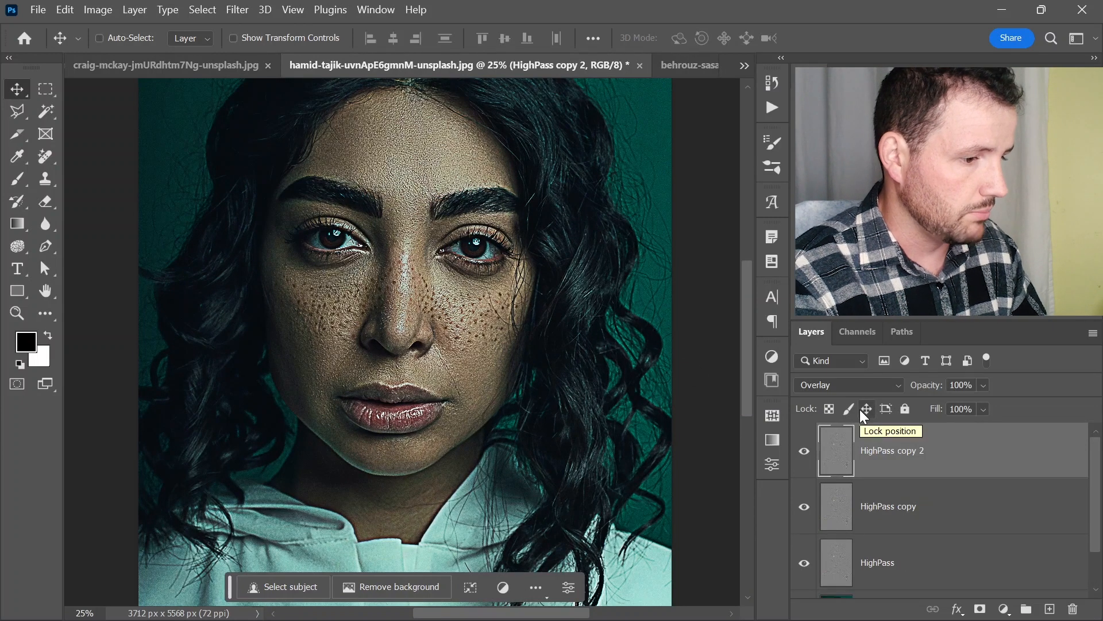
key("Delete")
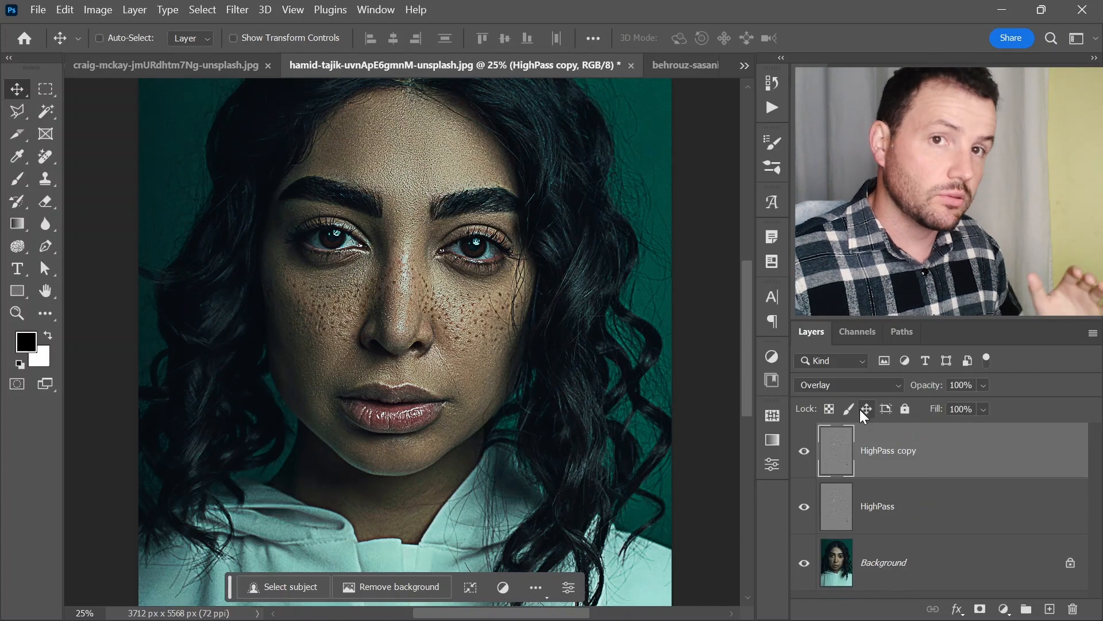
left_click(539, 182, "ctrl")
left_click(524, 184, "ctrl")
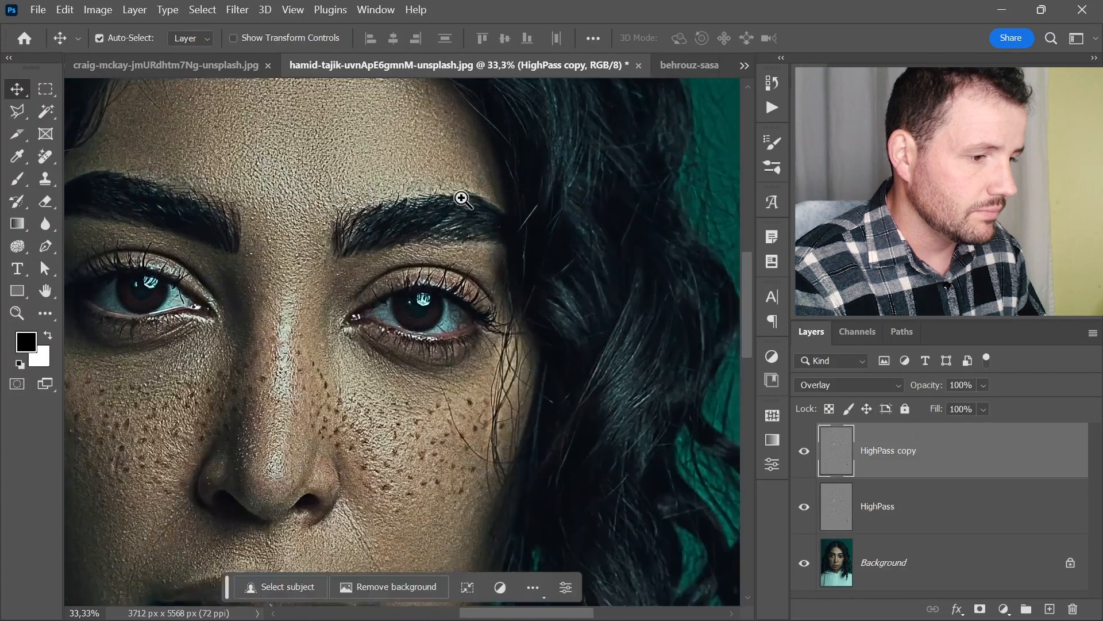
left_click(444, 201, "ctrl")
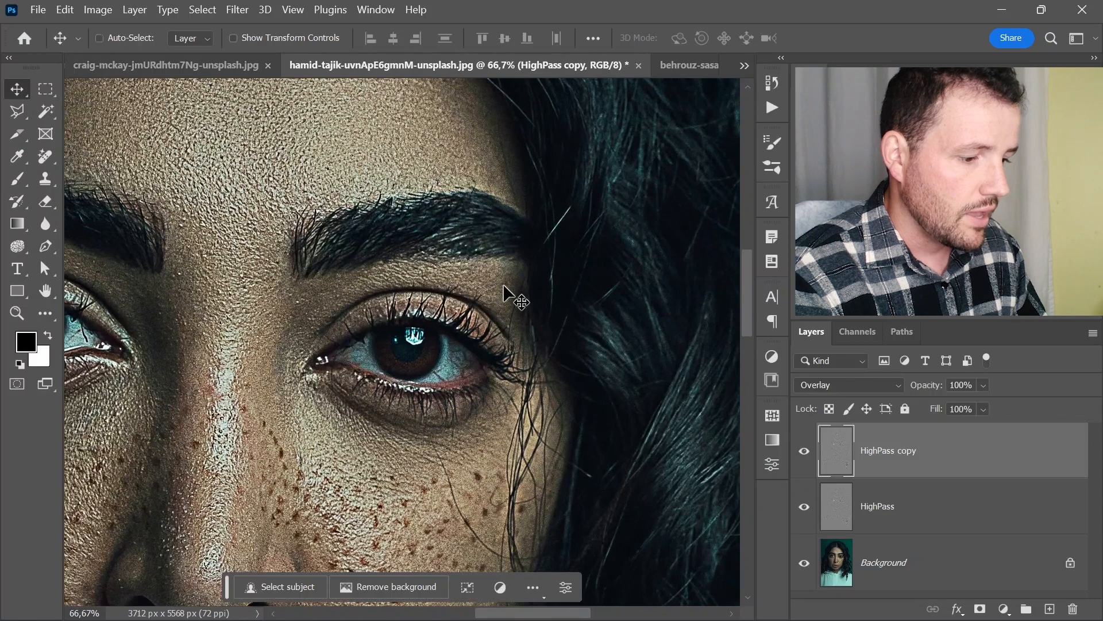
key("ctrl+0")
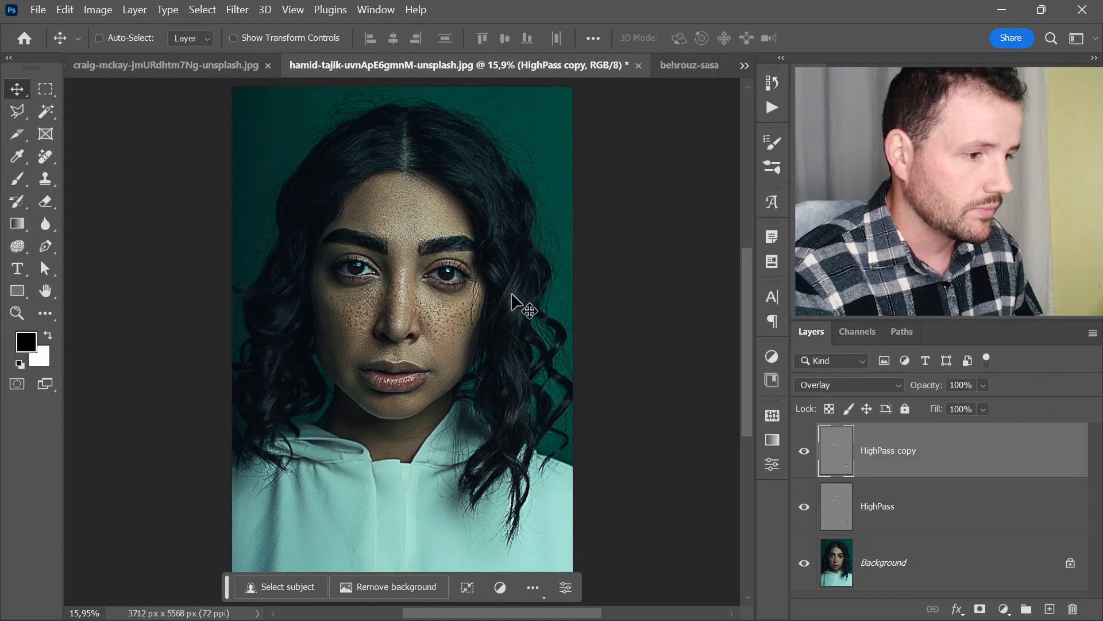
Step: Switch to the portrait of the woman against the pink background and examine the skin around her eyes and nose
key("ctrl+Tab")
key("ctrl+Tab")
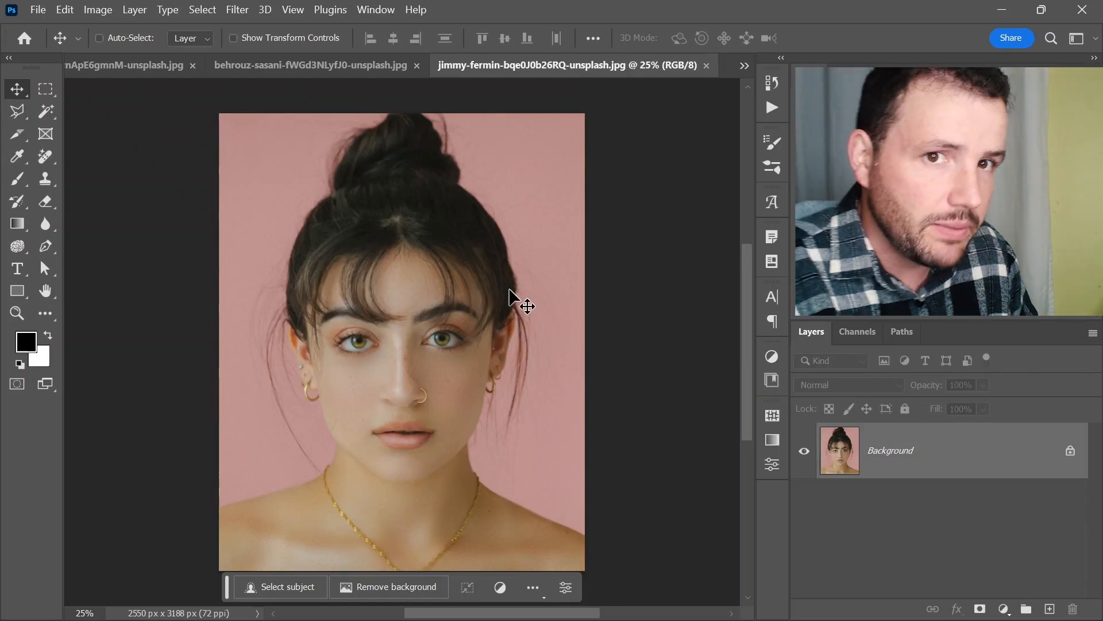
left_click(406, 342, "ctrl+space")
left_click(407, 346, "ctrl+space")
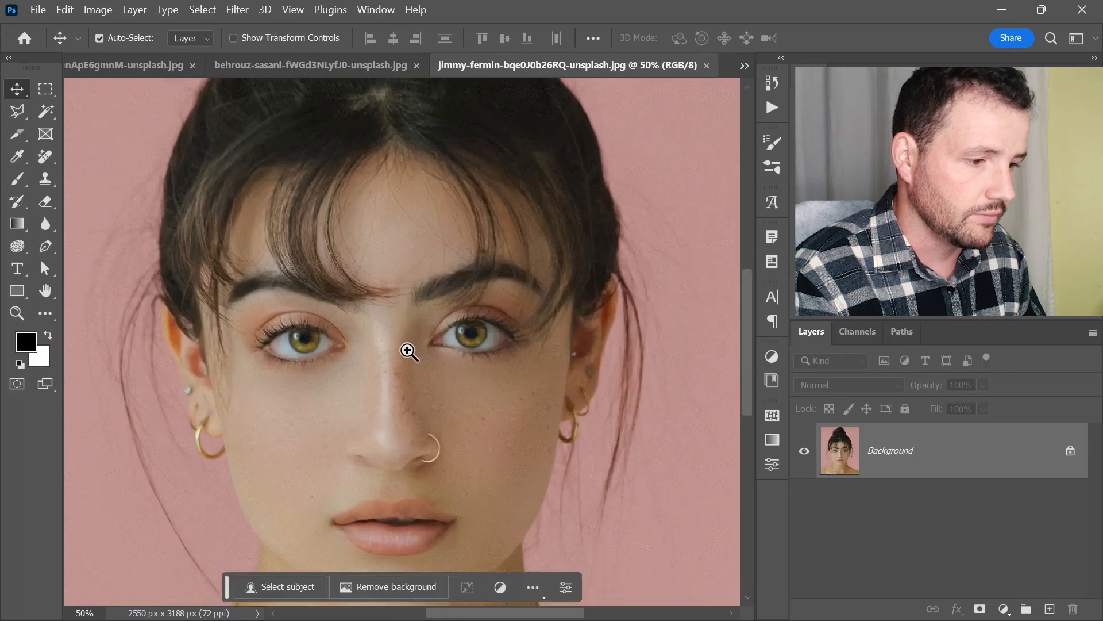
left_click(407, 349, "ctrl+space")
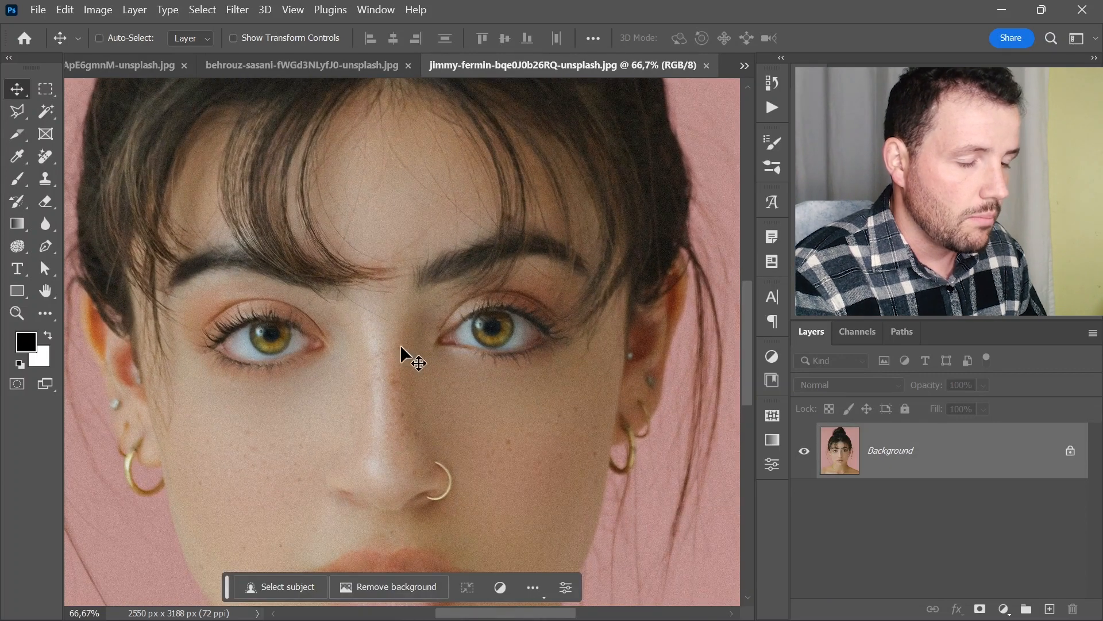
Step: Examine the eyes, fringe and forehead of the pink-background portrait at 100% magnification
key("ctrl+0")
key("ctrl+1")
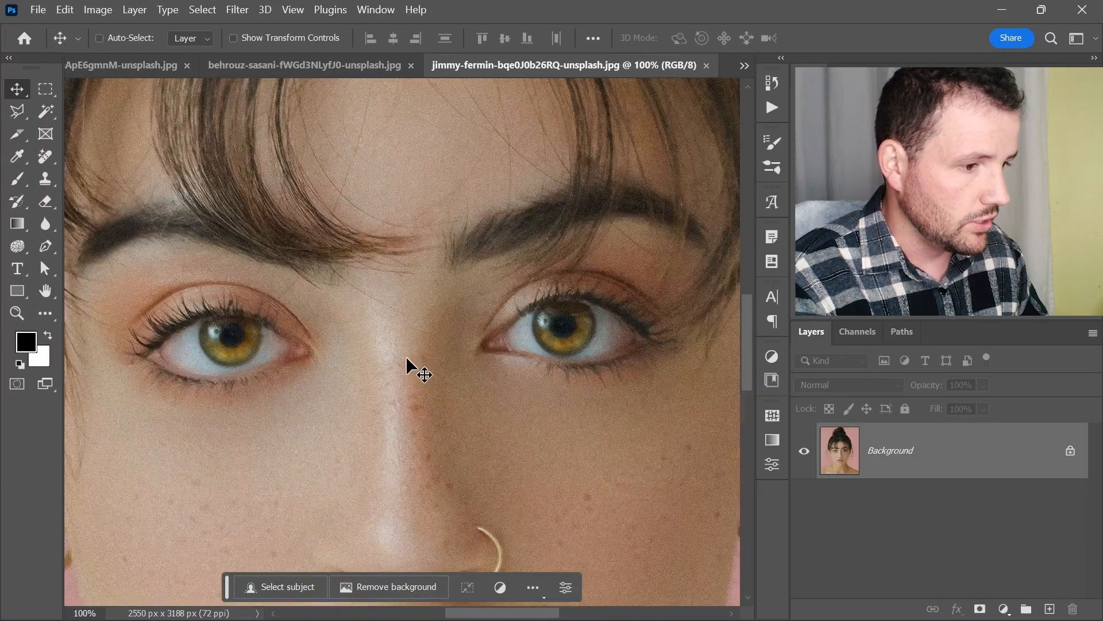
key("z")
left_click(387, 397, "alt")
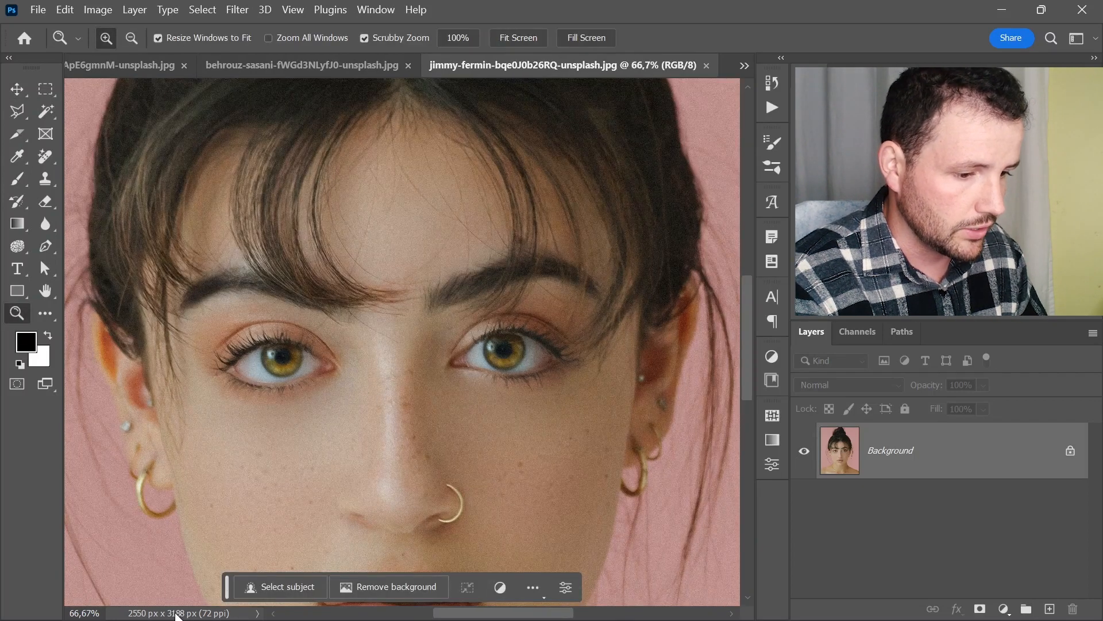
left_click_drag(372, 406, 446, 366)
key("ctrl+plus")
left_click_drag(452, 272, 441, 366)
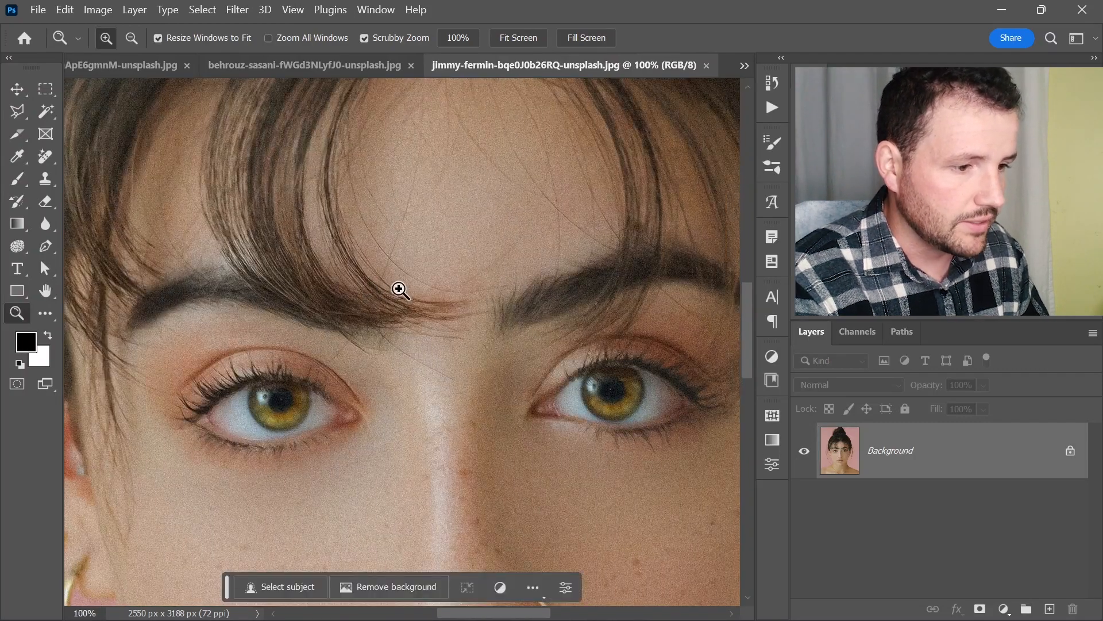
left_click_drag(337, 239, 414, 377)
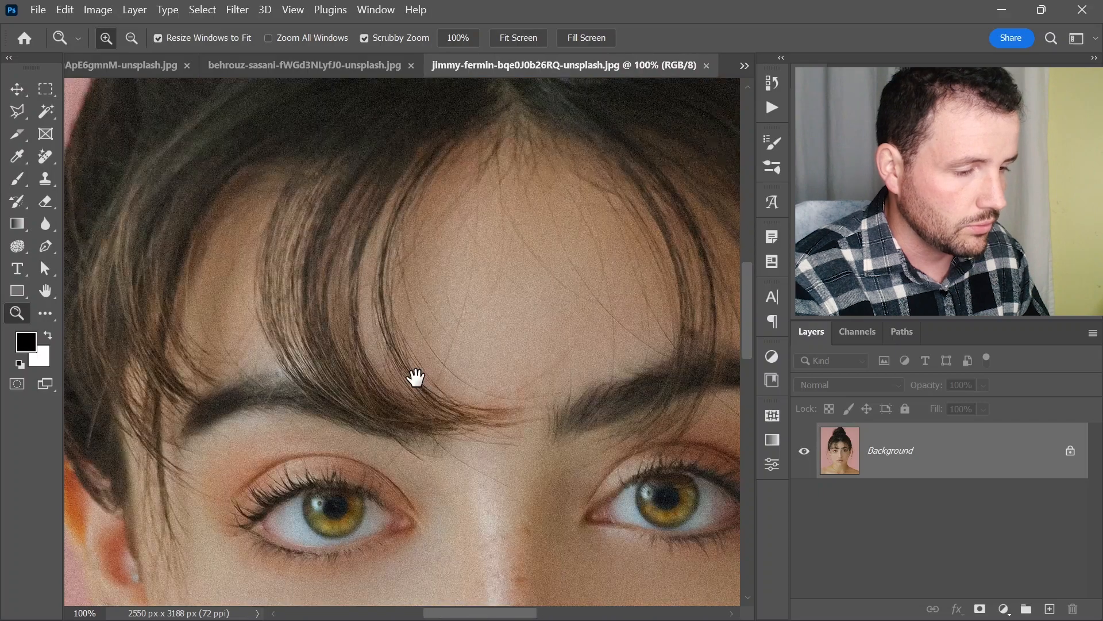
left_click_drag(404, 231, 312, 309)
left_click_drag(336, 359, 454, 209)
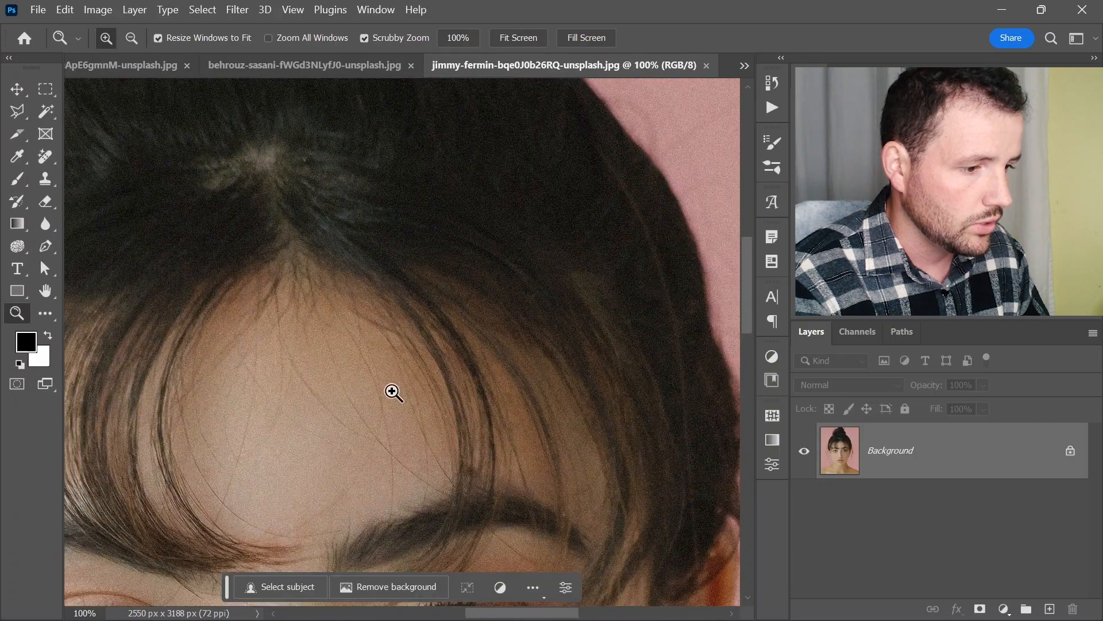
Step: Inspect the skin grain around the nose, lips and freckled cheek, magnifying the cheek to 300%
scroll(393, 392, "down", 8)
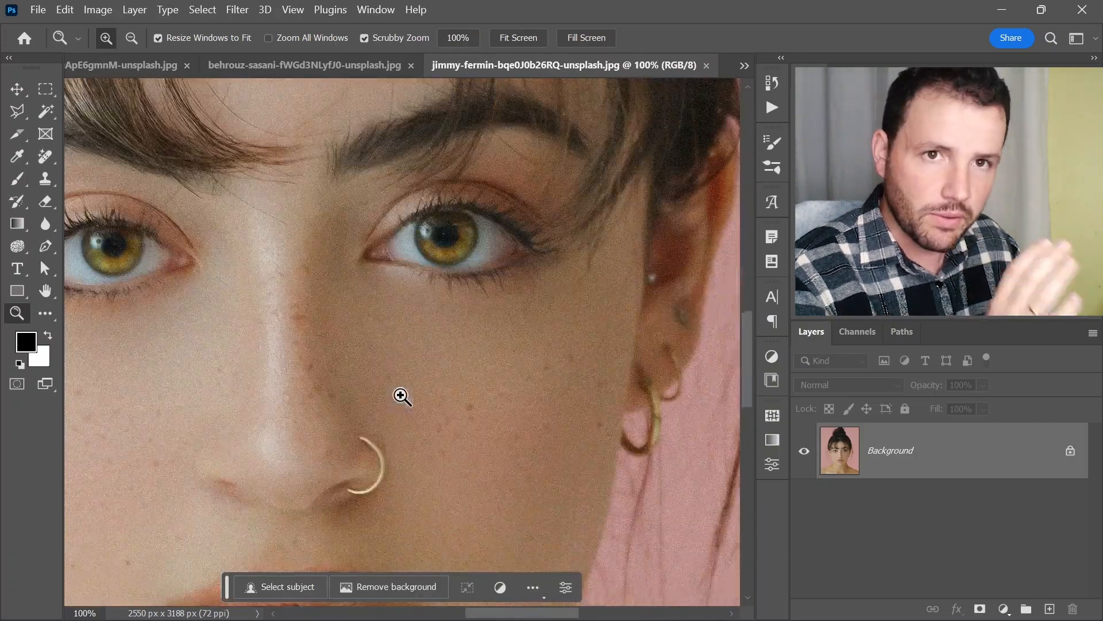
scroll(401, 397, "down", 2)
left_click_drag(345, 423, 479, 260)
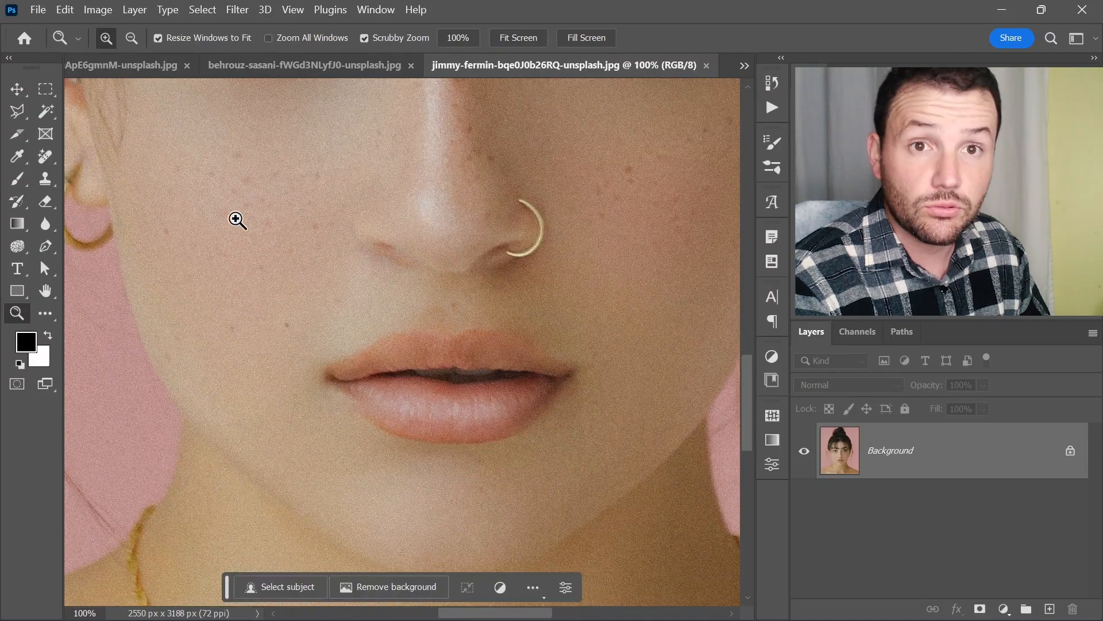
left_click(296, 155)
left_click(299, 175)
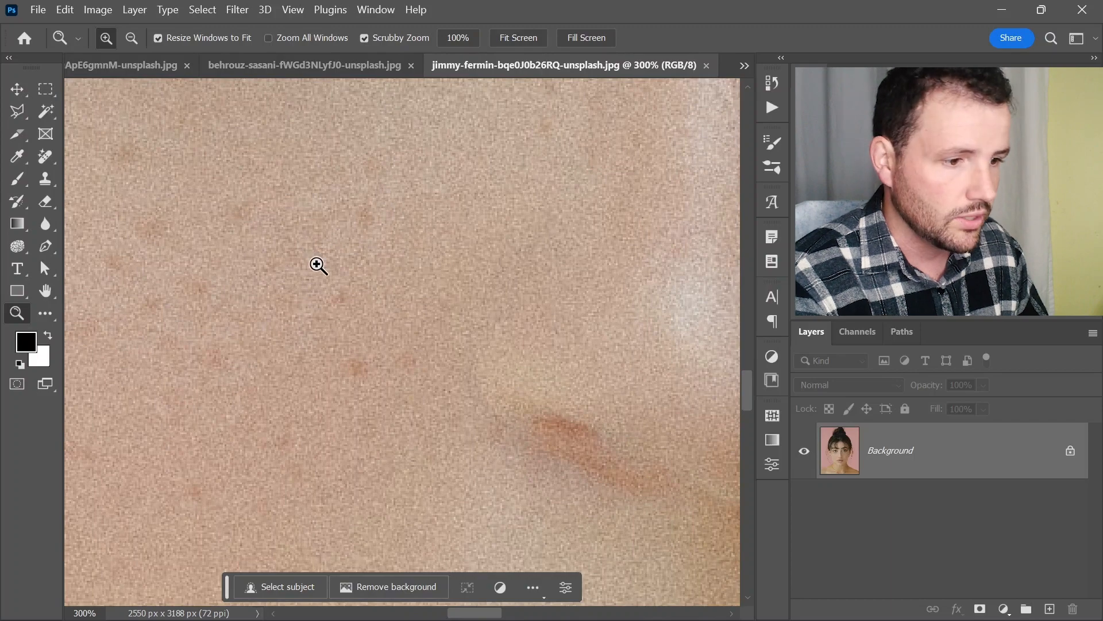
Step: Compare the portrait's grain and sharpness at magnifications between 33.3% and 100%, ending on the face at 66.7%
key("ctrl+0")
key("ctrl+plus")
key("ctrl+plus")
key("ctrl+plus")
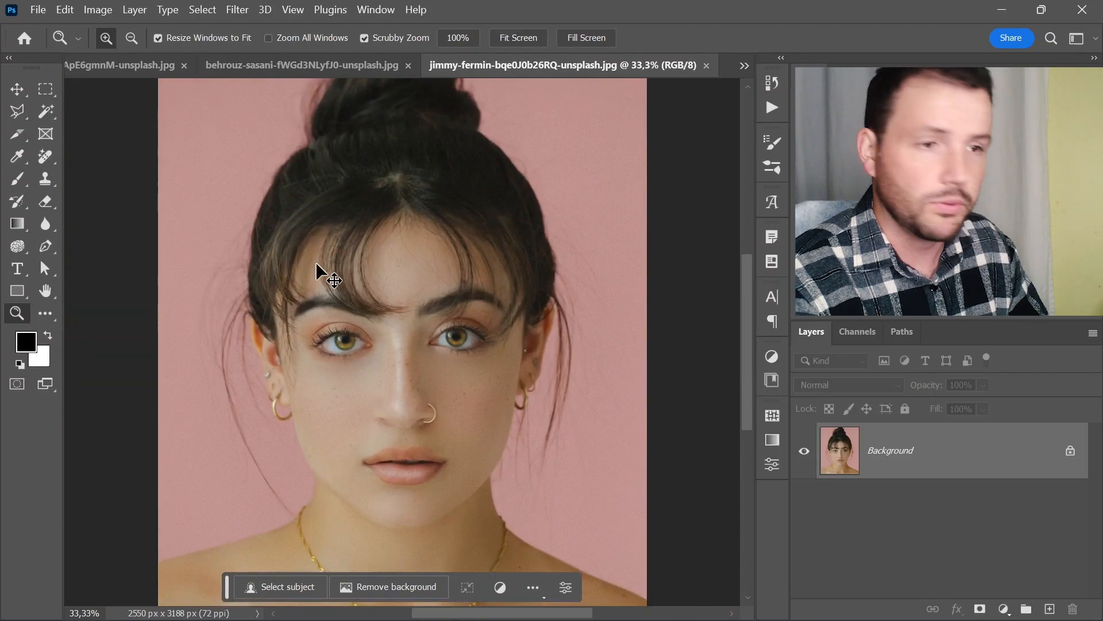
key("ctrl+plus")
key("ctrl+plus")
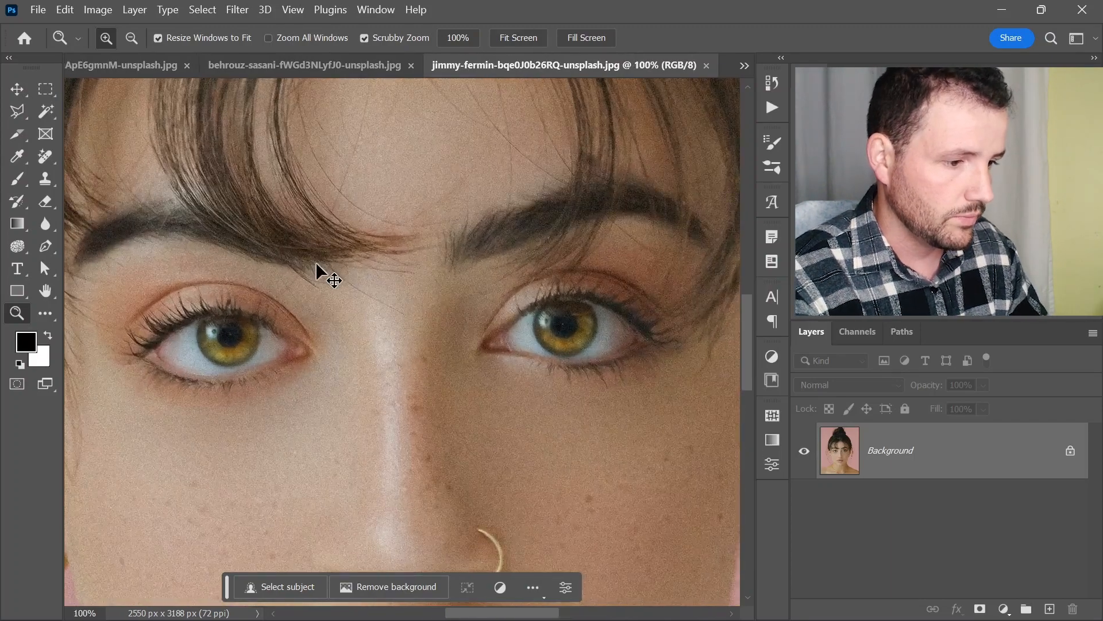
key("ctrl+minus")
left_click_drag(386, 379, 409, 264)
key("ctrl+minus")
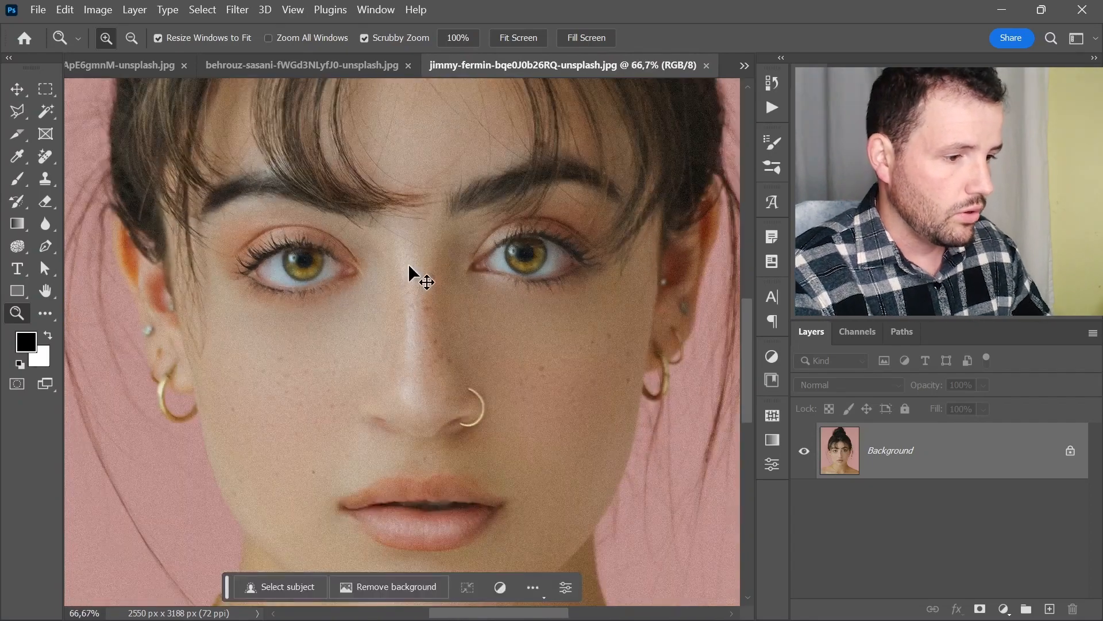
key("ctrl+minus")
key("ctrl+minus")
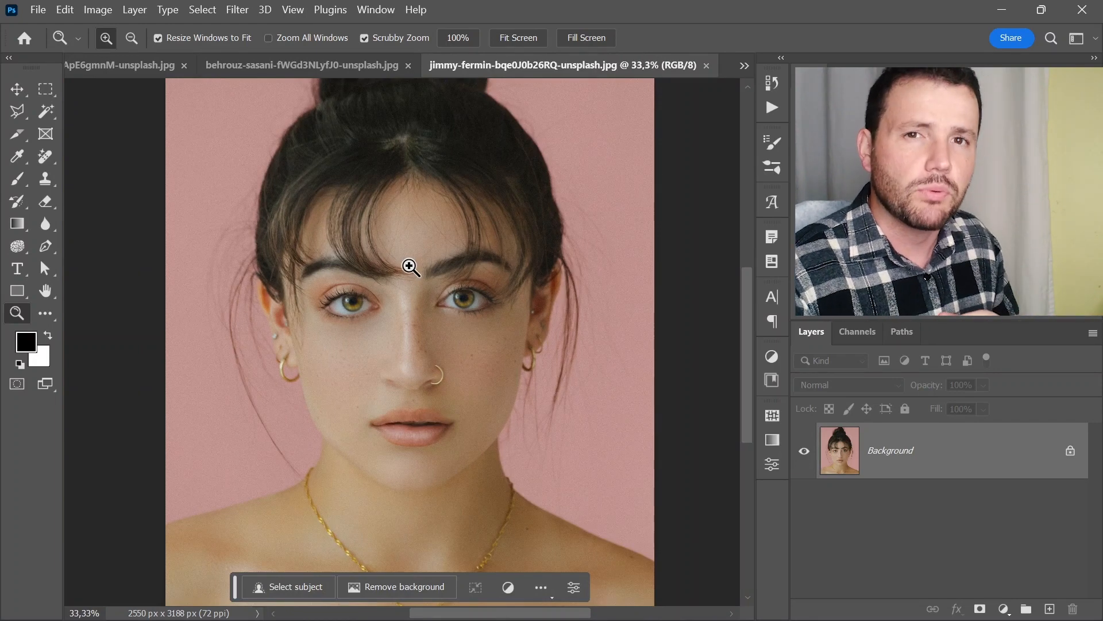
left_click(408, 349)
left_click(433, 377)
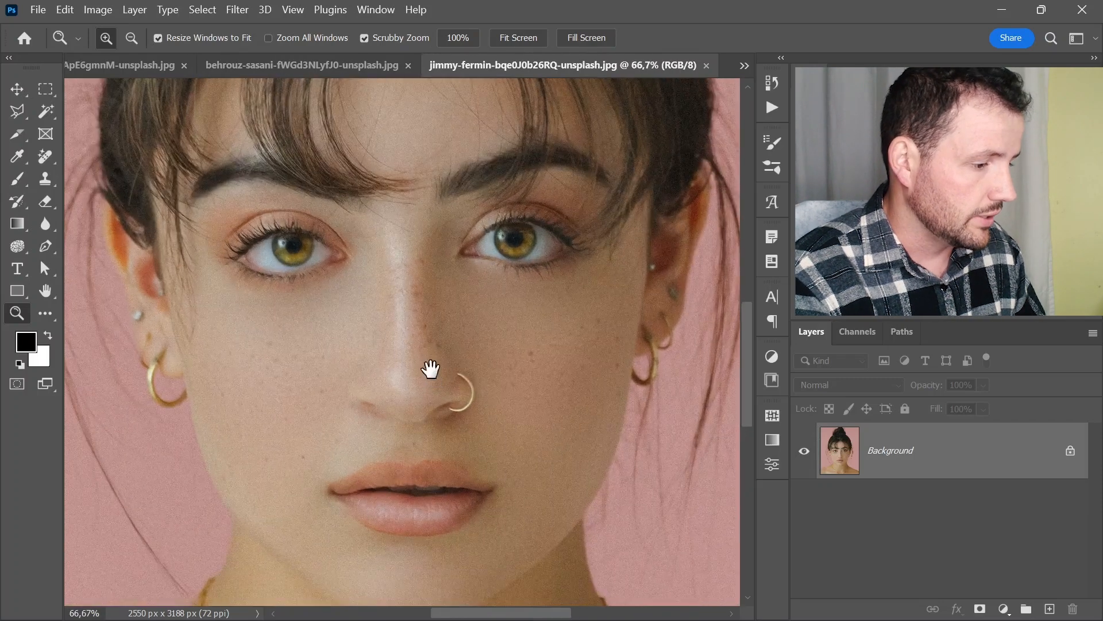
left_click_drag(433, 372, 430, 349)
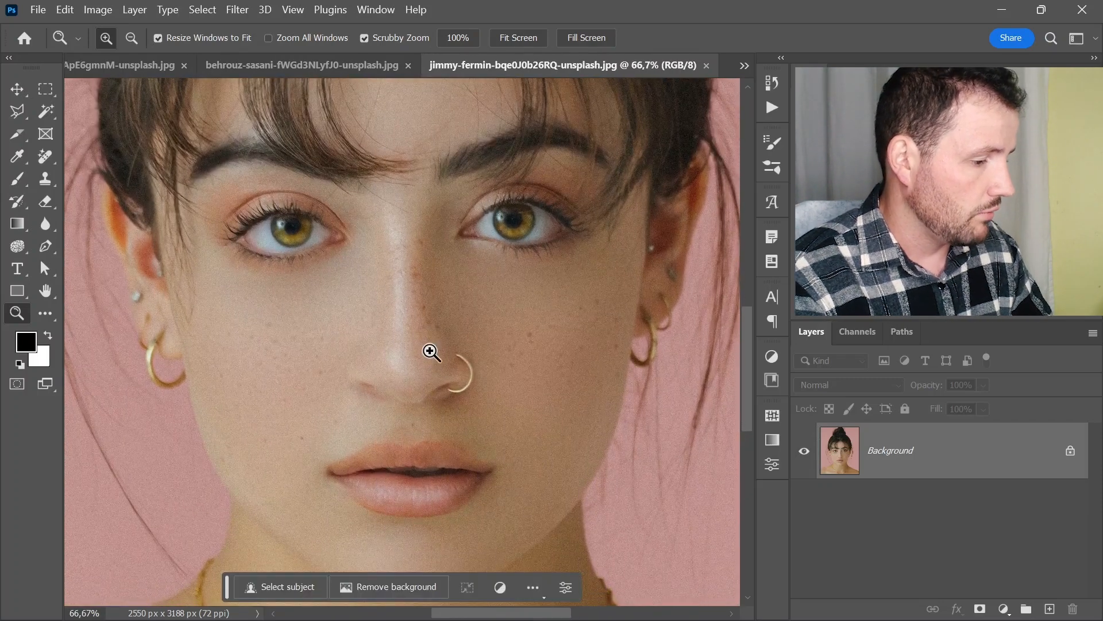
Step: Duplicate the Background layer and apply a High Pass filter with a 3.5-pixel radius to the copy
key("ctrl+j")
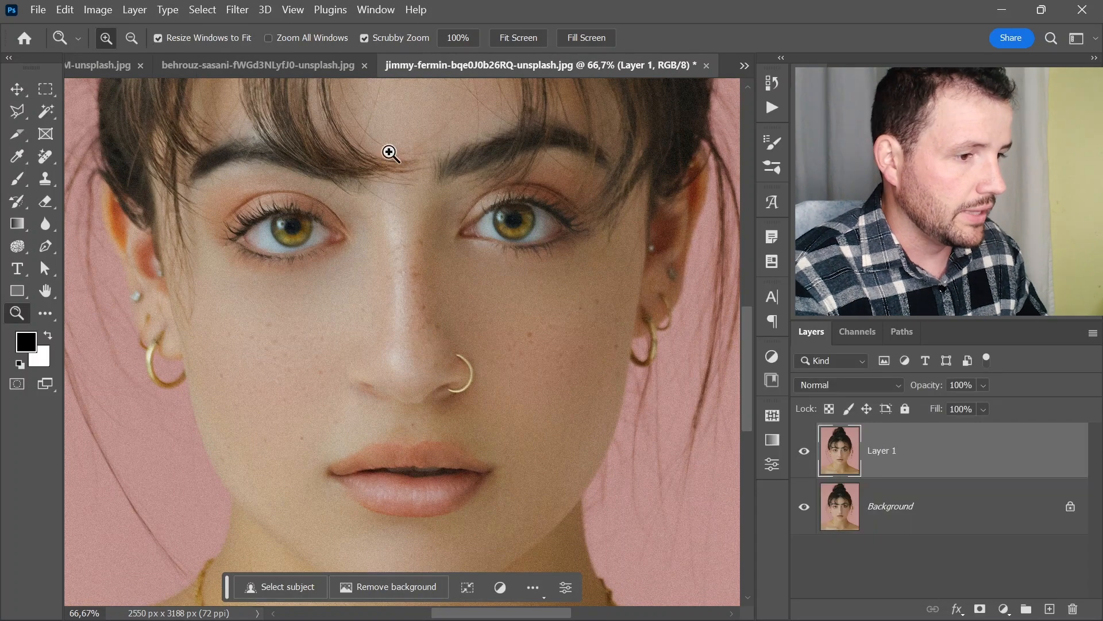
left_click(238, 10)
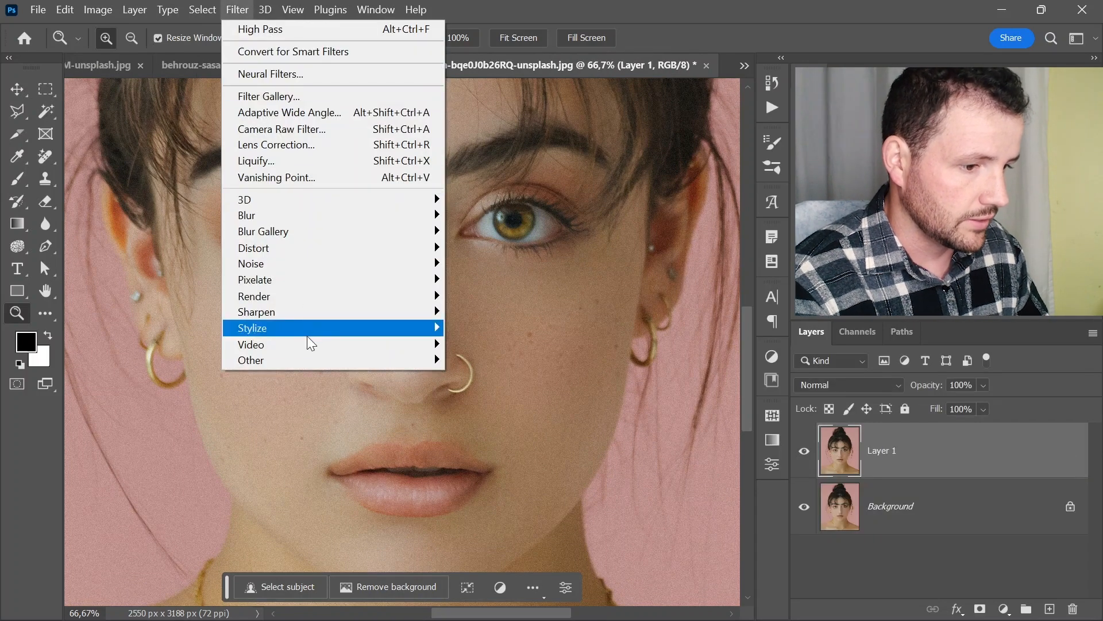
mouse_move(346, 361)
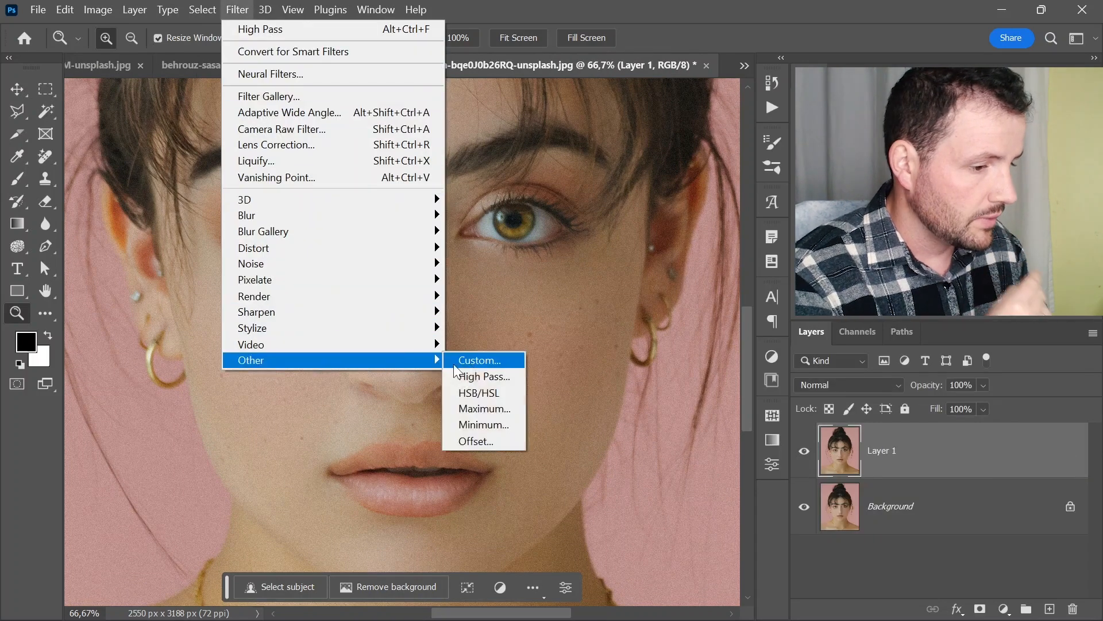
left_click(485, 377)
left_click_drag(642, 356, 606, 361)
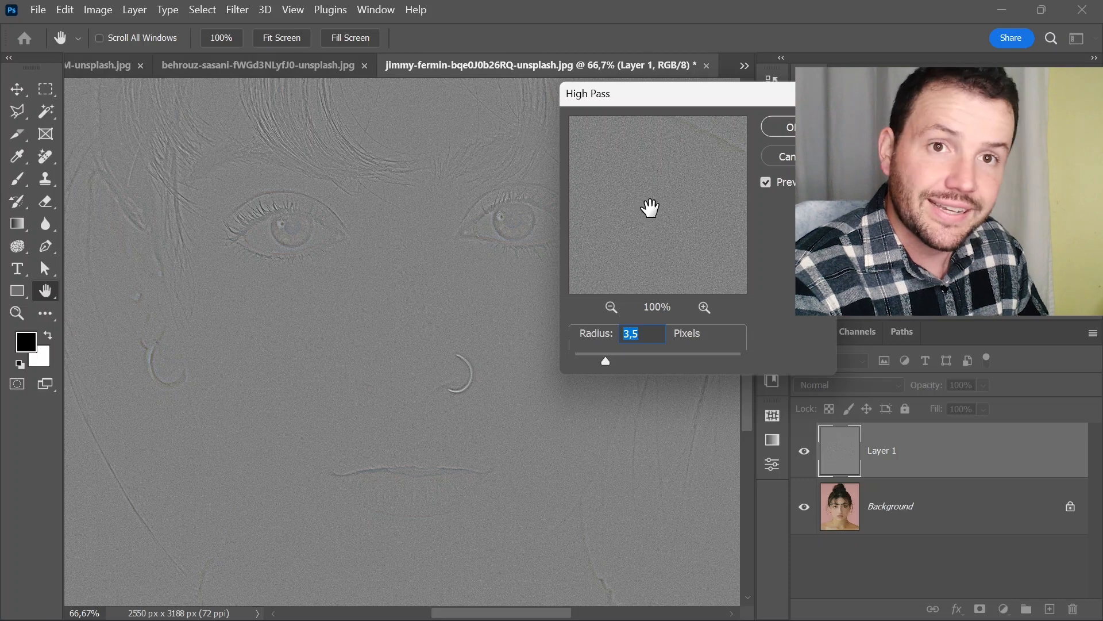
left_click(779, 128)
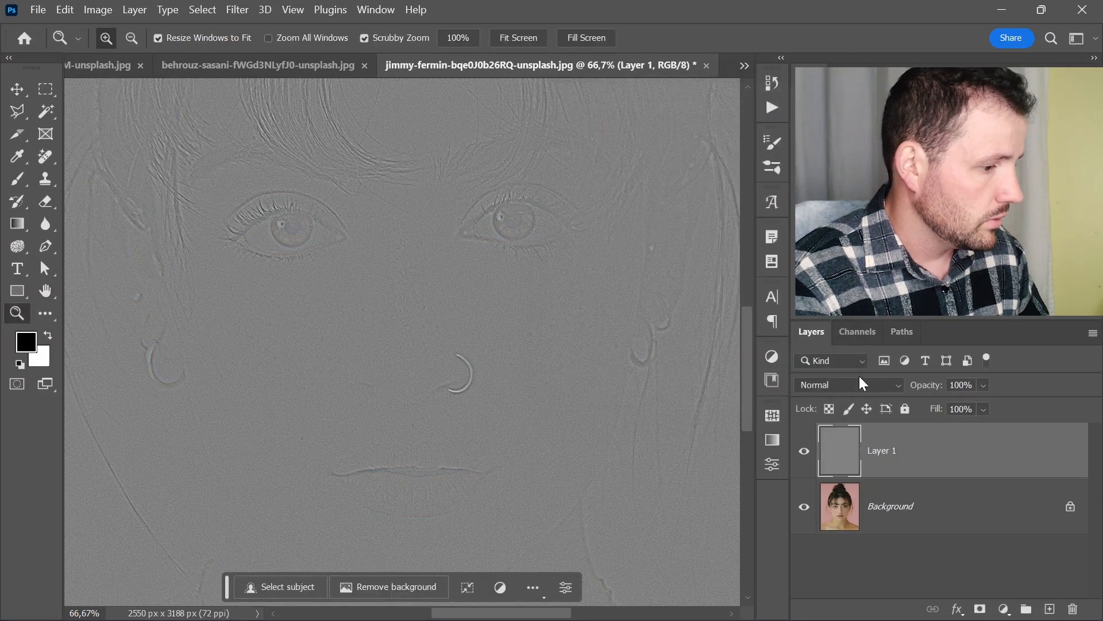
Step: Set the High Pass layer's blend mode to Overlay and duplicate it five times to exaggerate the sharpening on the face
left_click(862, 384)
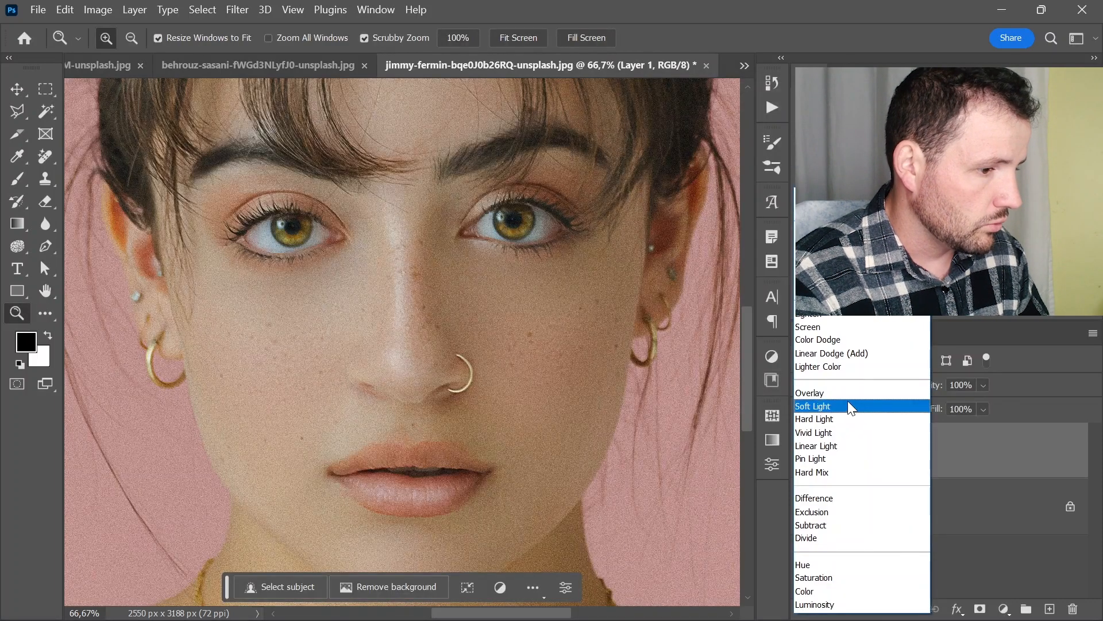
left_click(844, 393)
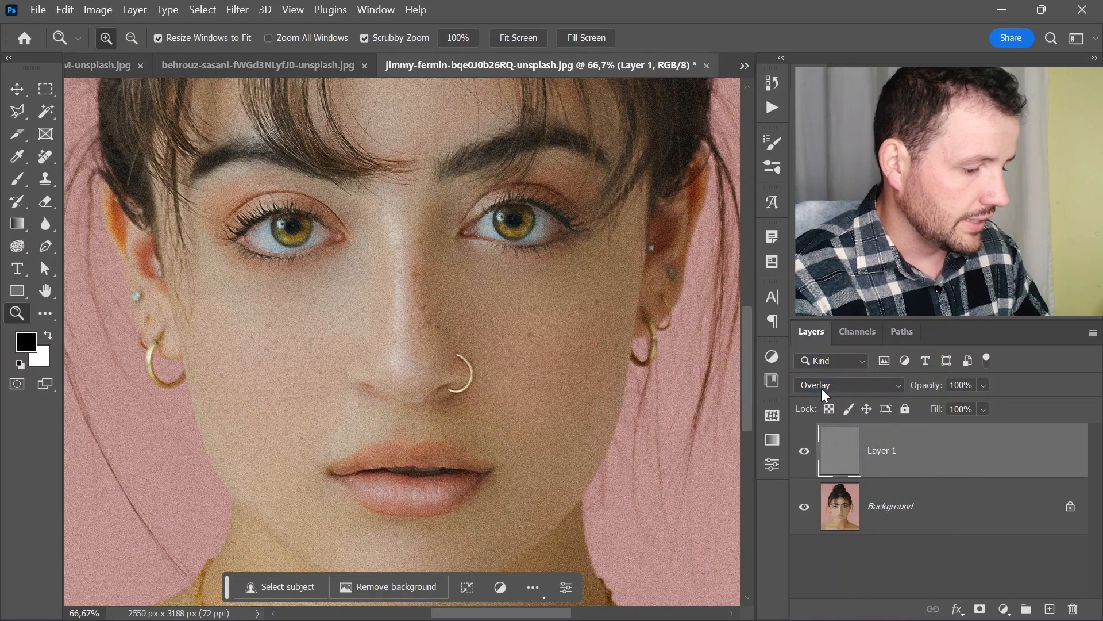
key("ctrl+j")
key("ctrl+j")
key("ctrl+j")
key("ctrl+j")
key("ctrl+j")
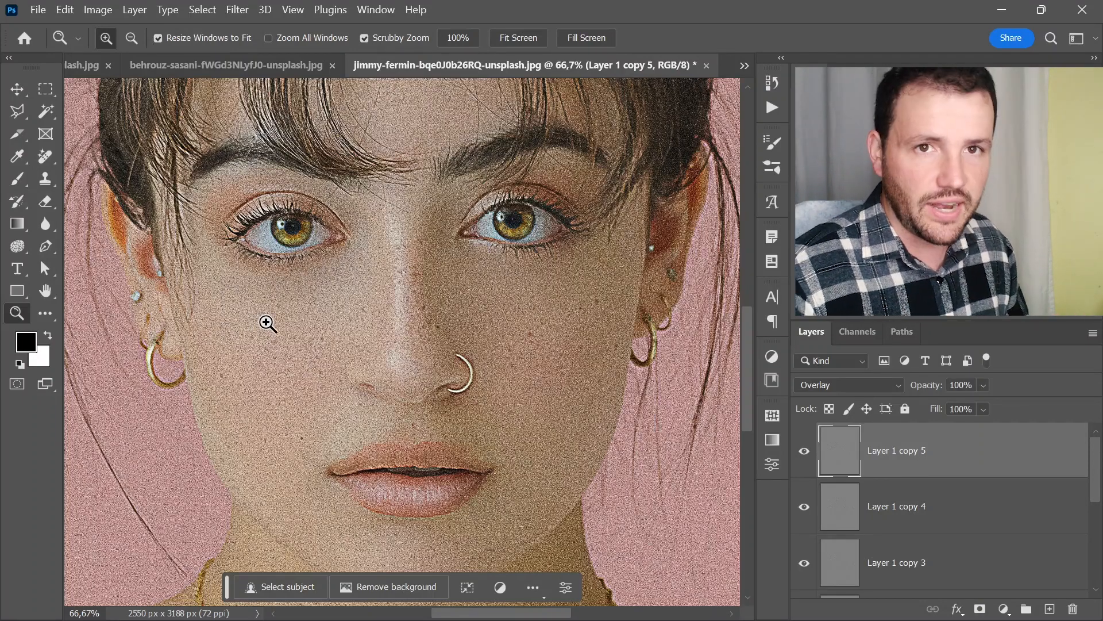
left_click_drag(315, 254, 346, 427)
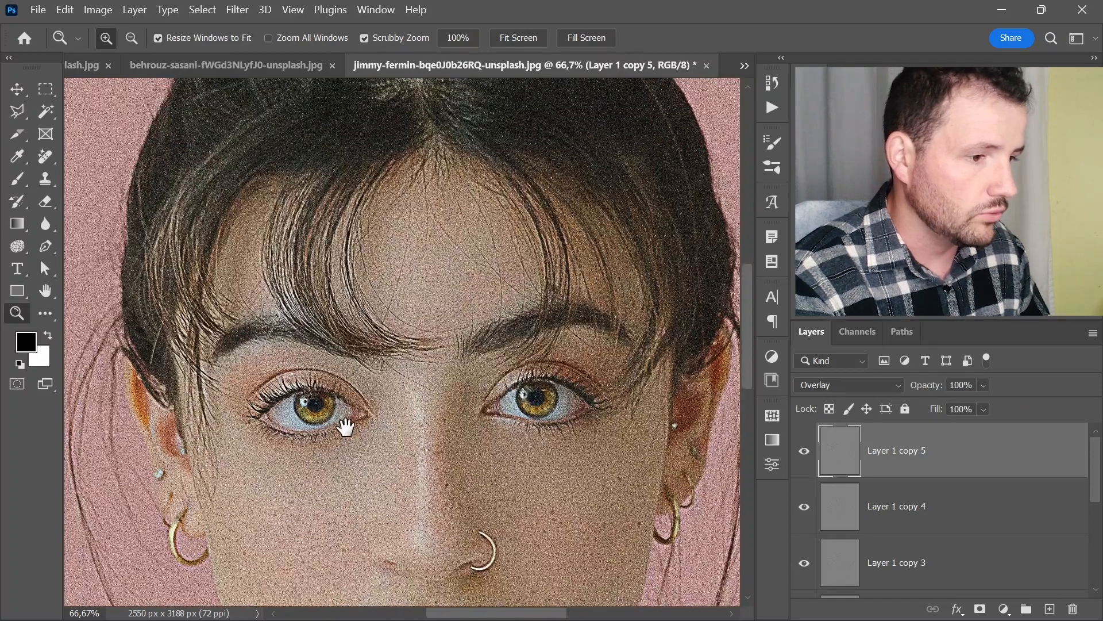
left_click_drag(371, 368, 371, 259)
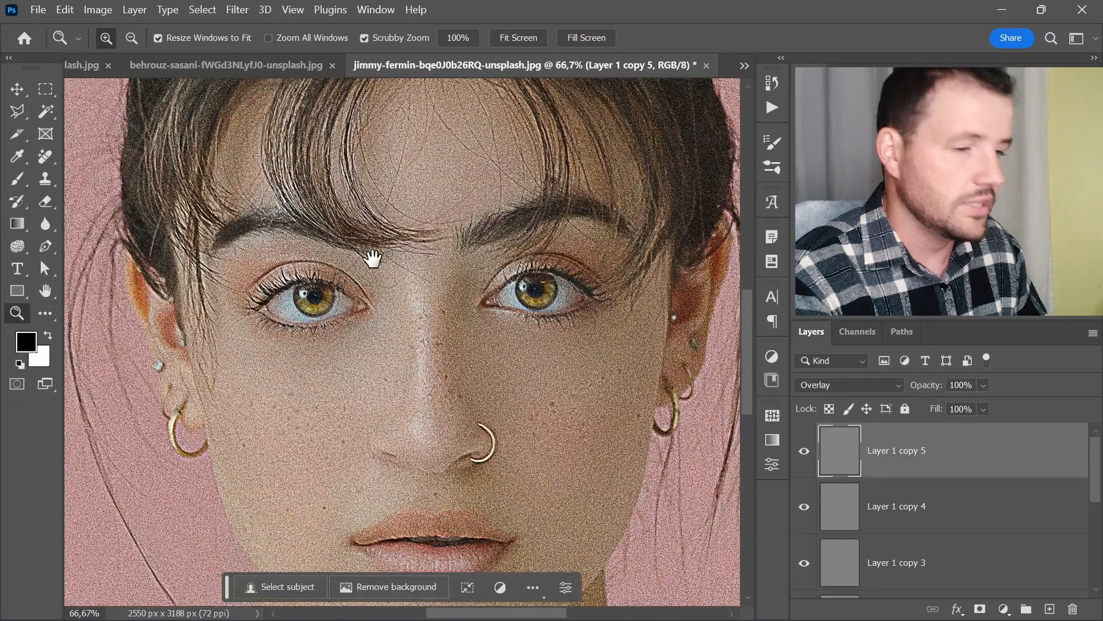
Step: Delete all High Pass layers above the Background
scroll(891, 494, "down", 4)
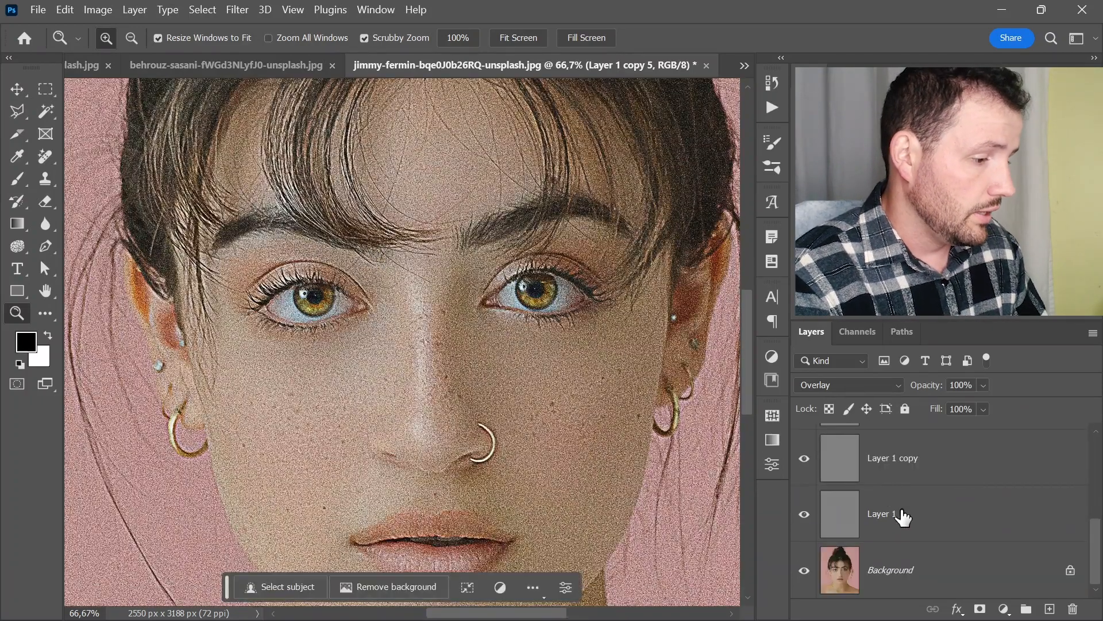
key("ctrl+alt+a")
key("Delete")
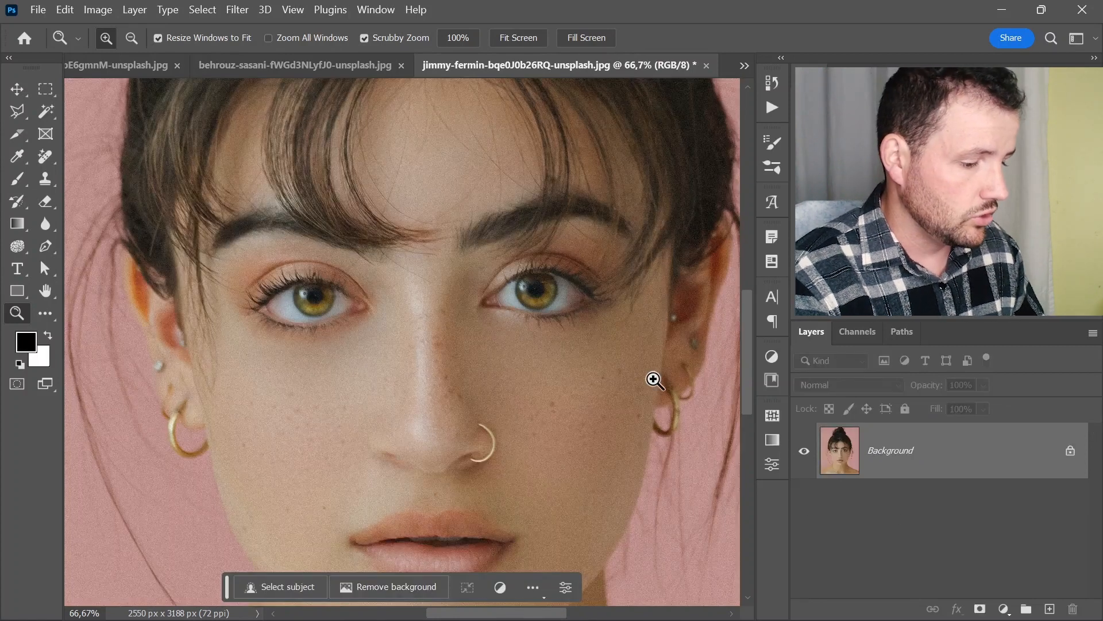
Step: Duplicate the Background layer again and open the Unsharp Mask filter for the copy
key("ctrl+j")
double_click(889, 450)
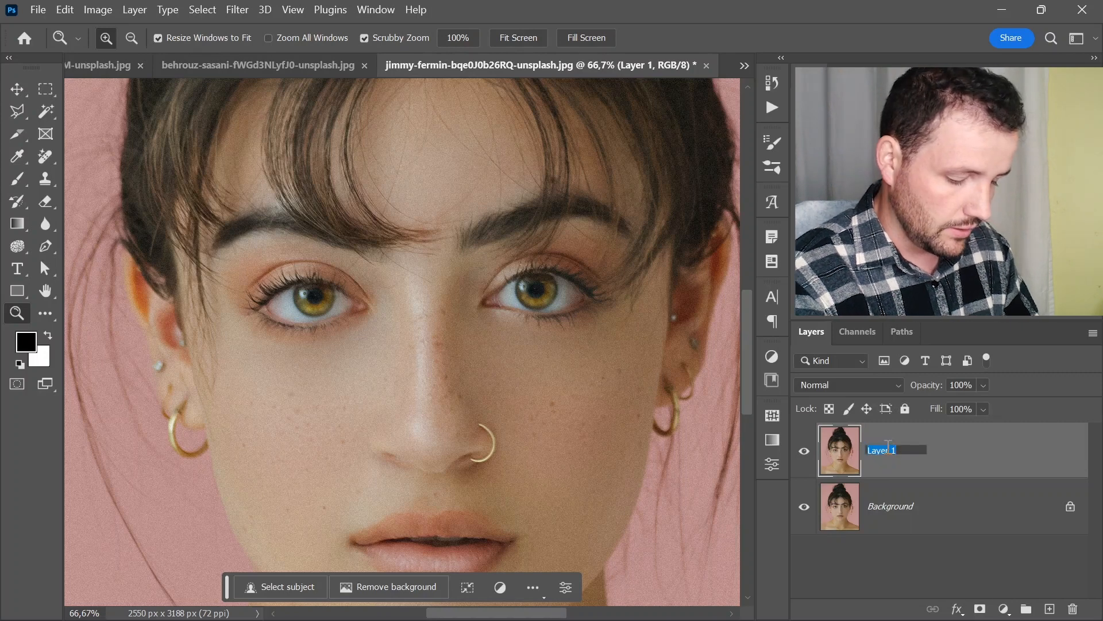
left_click(245, 3)
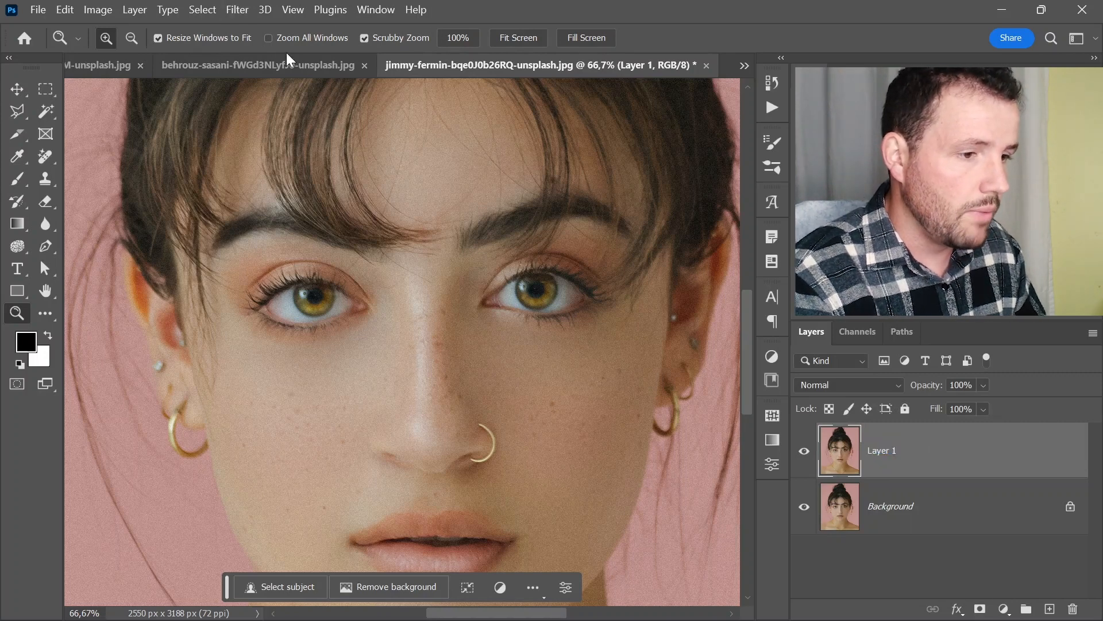
left_click(239, 10)
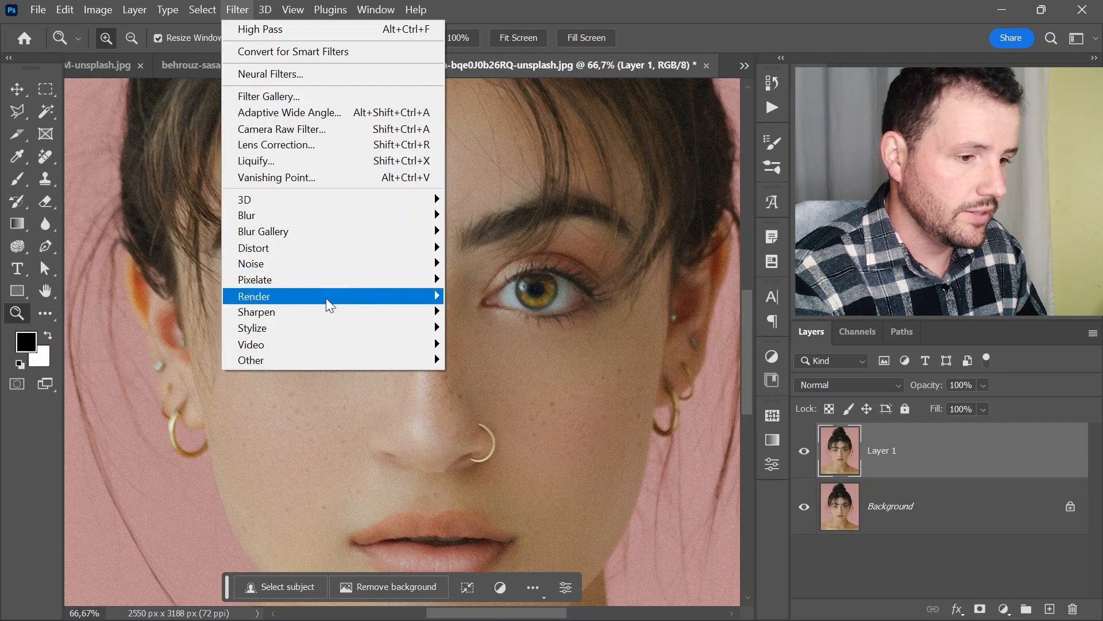
mouse_move(369, 266)
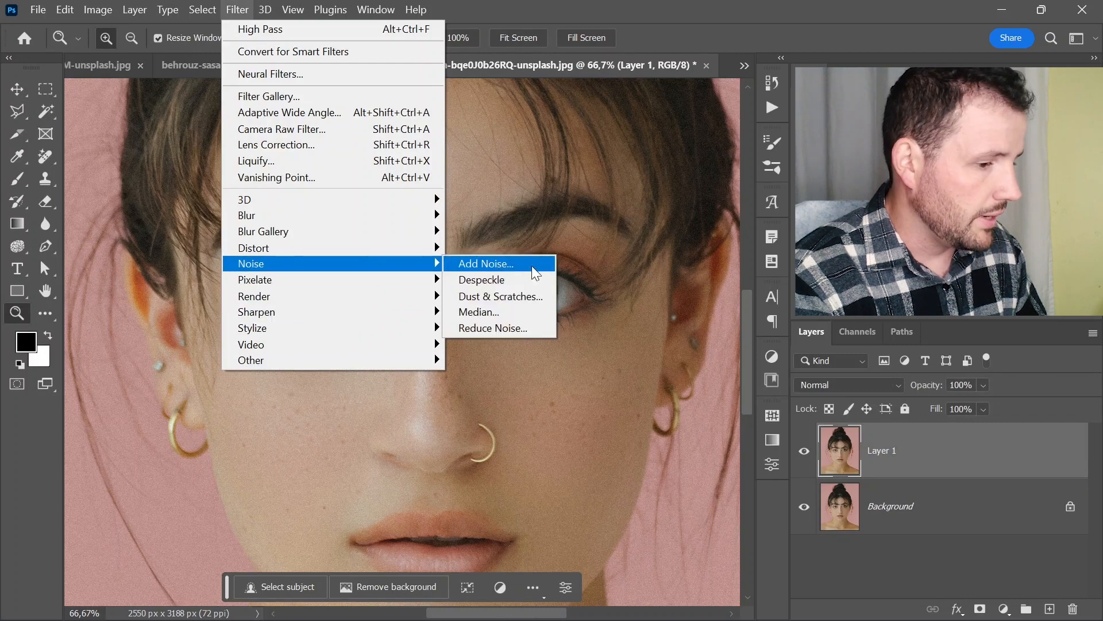
mouse_move(347, 312)
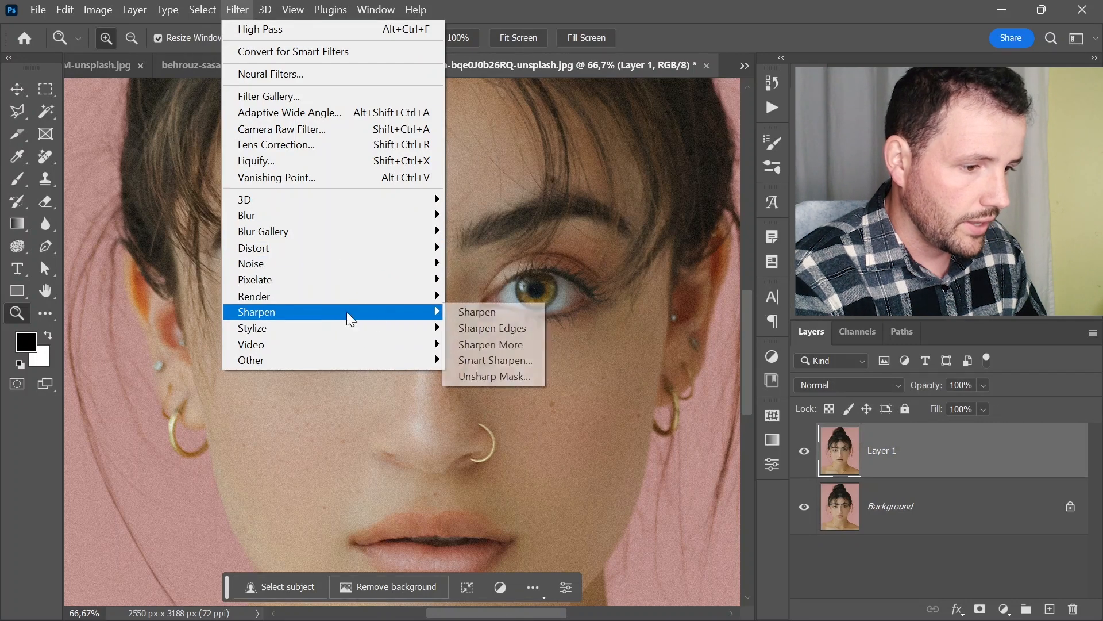
left_click(478, 382)
Step: Preview the Unsharp Mask effect at 100% on the hair, cheek and nose, moving the dialog aside to uncover the face
left_click(352, 167)
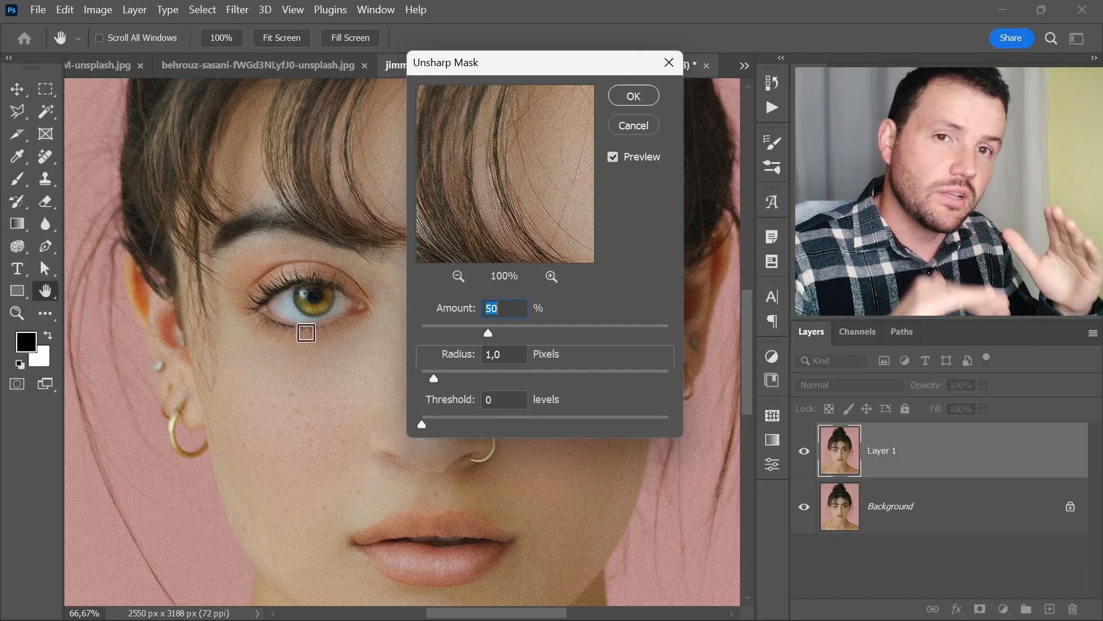
left_click(301, 389)
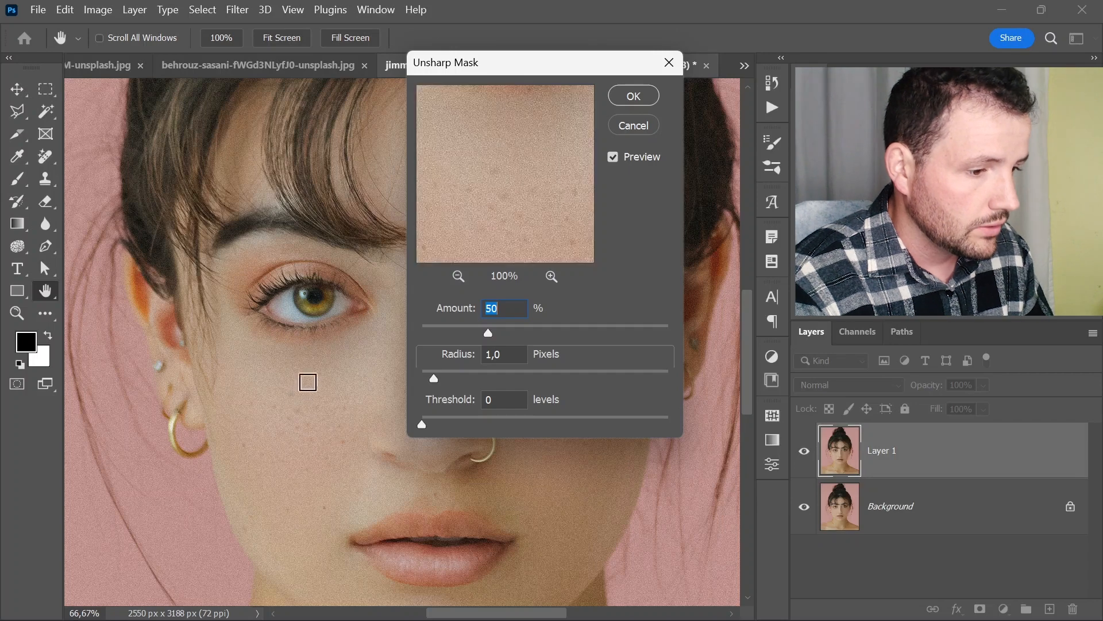
left_click(320, 351)
left_click(369, 266)
left_click(365, 199)
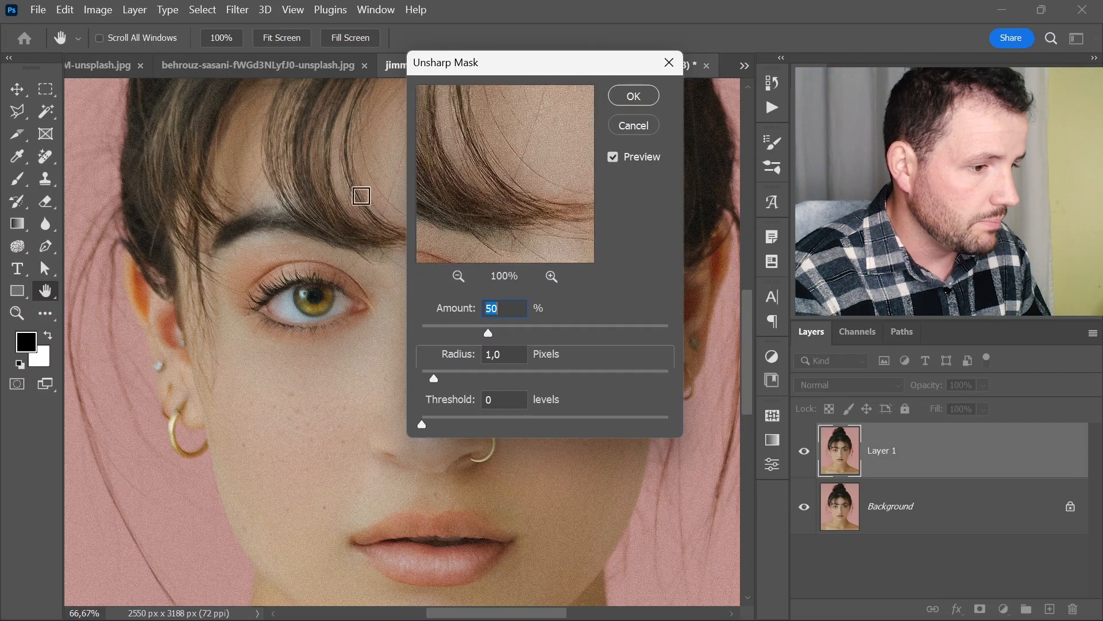
left_click_drag(475, 66, 560, 84)
left_click(402, 205)
left_click(374, 180)
left_click(379, 250)
left_click(399, 287)
left_click(401, 344)
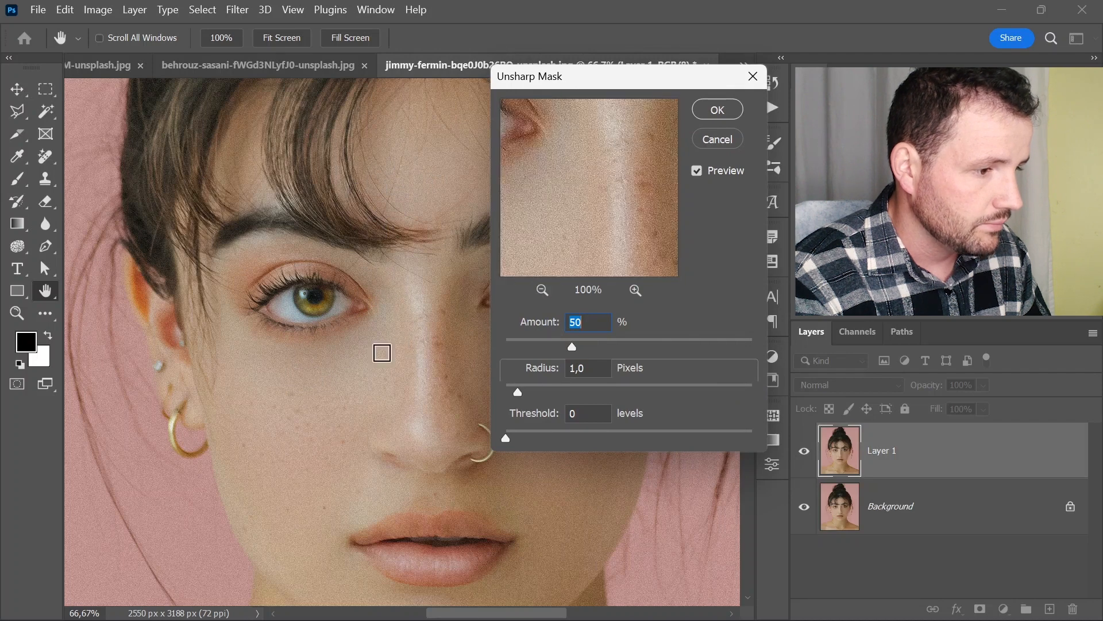
Step: Set the Unsharp Mask amount to 152%, with the filter preview centred on the hair and eyebrow
left_click(351, 358)
left_click(357, 306)
left_click(372, 230)
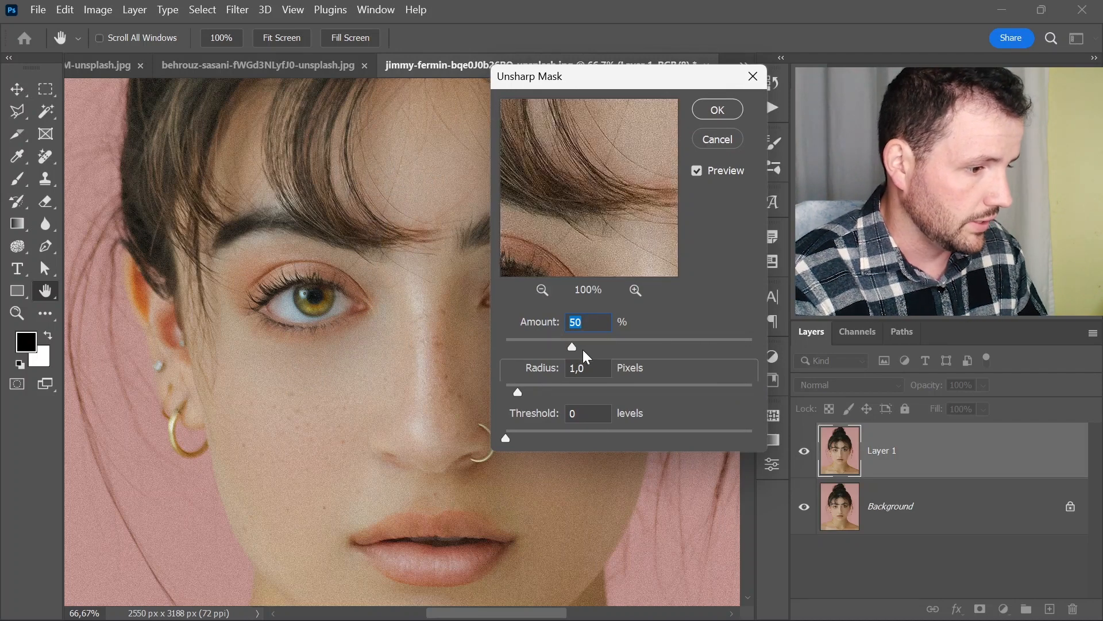
left_click_drag(631, 345, 673, 342)
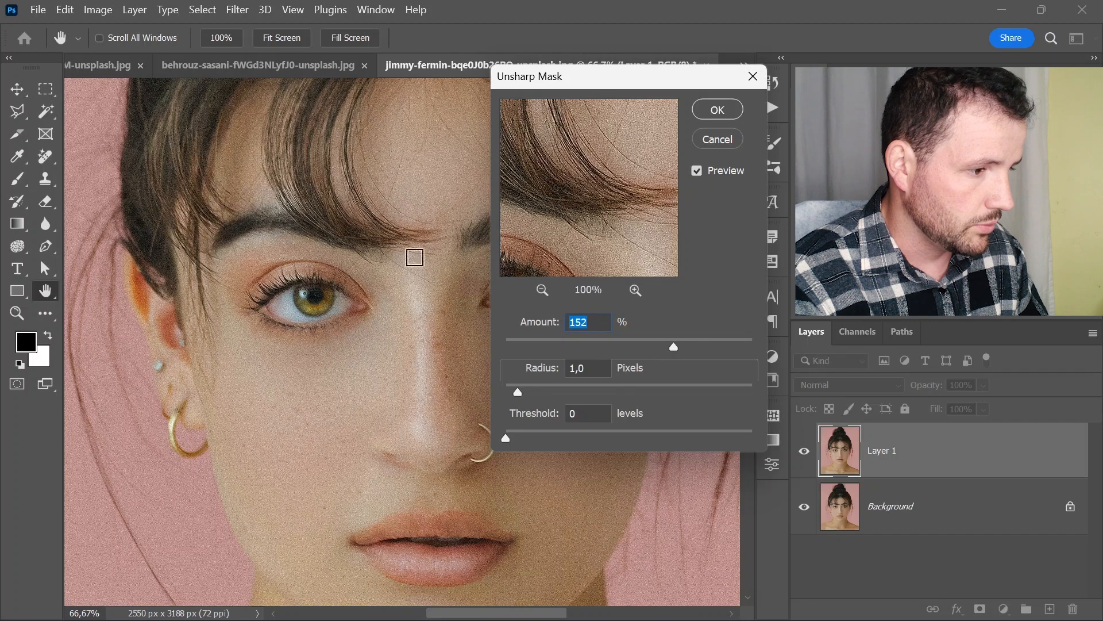
Step: Examine the sharpening in the filter preview on the forehead, the hair strands, the eyebrow and the eye
left_click(441, 167)
left_click(444, 168)
left_click(404, 191)
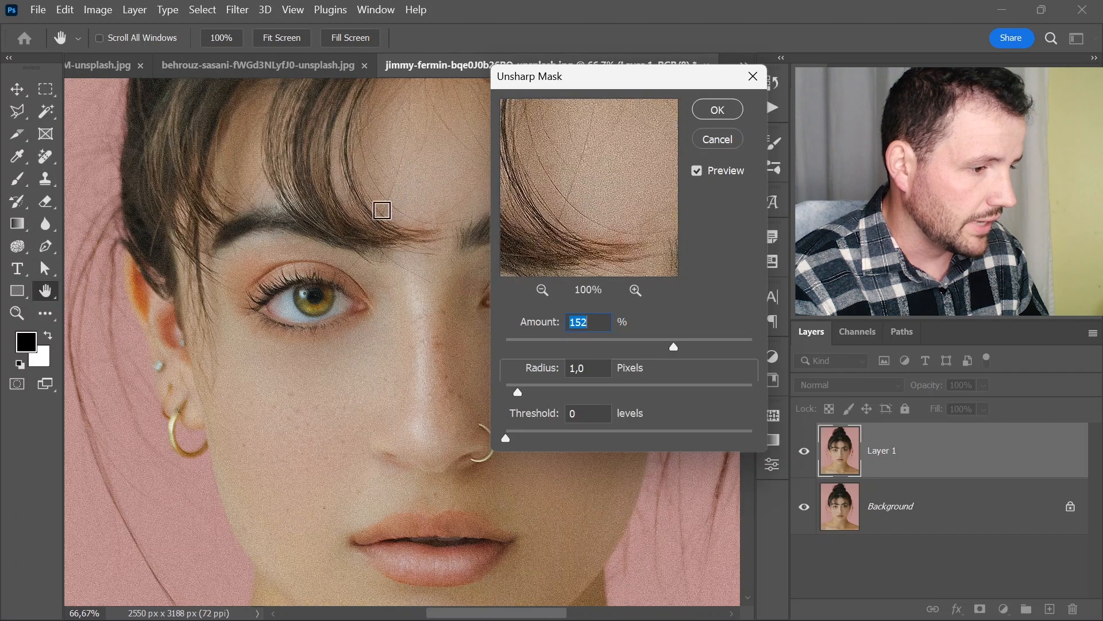
left_click(303, 191)
left_click(288, 214)
left_click(278, 235)
left_click(305, 293)
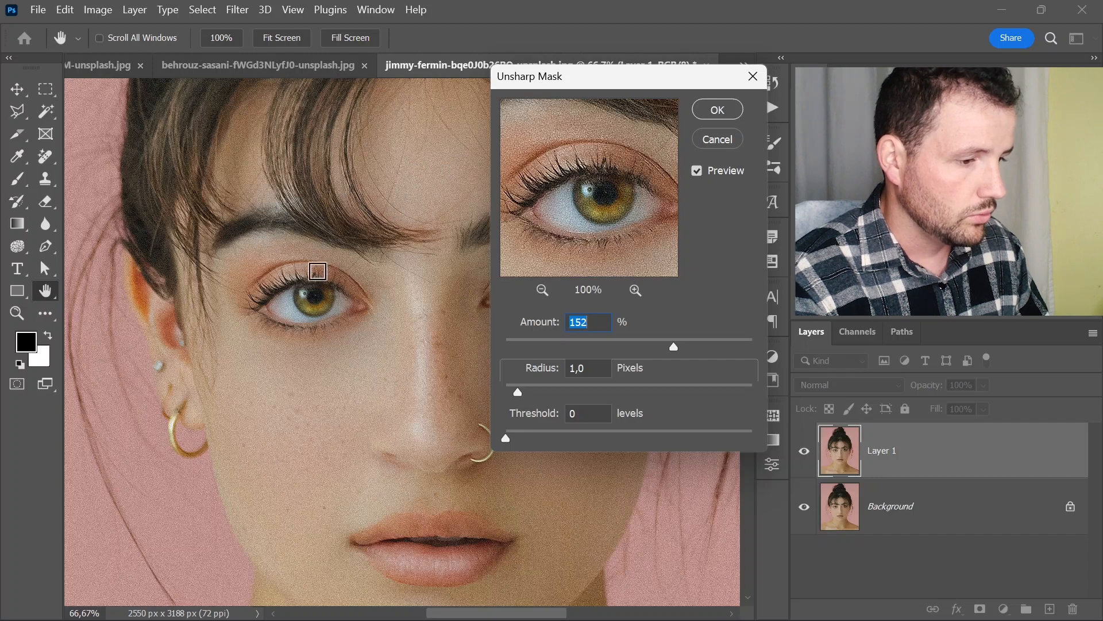
left_click(367, 207)
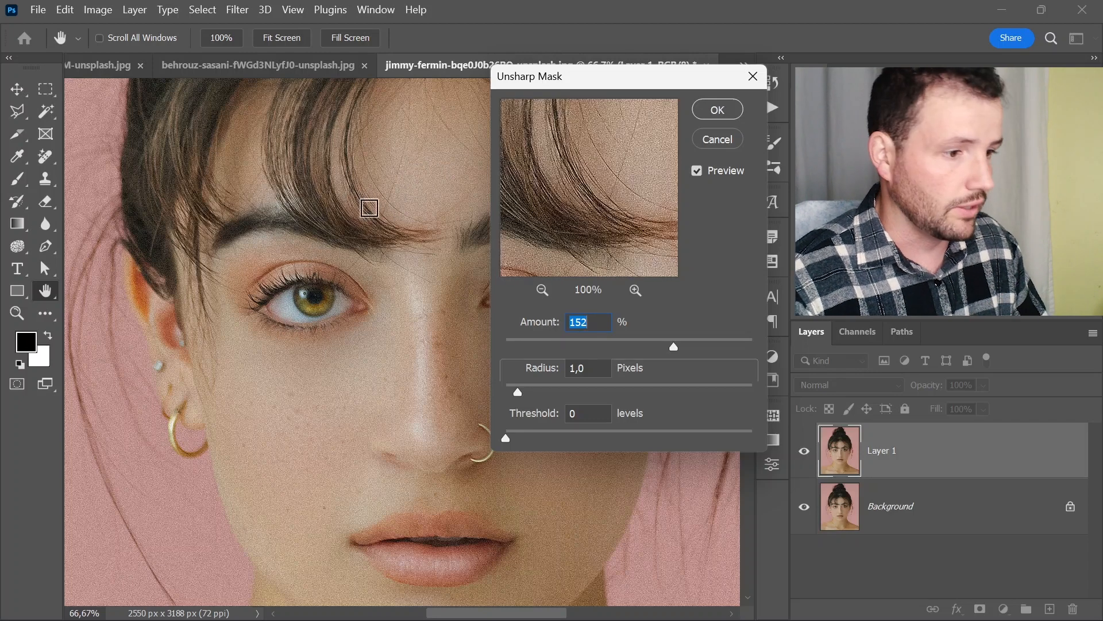
left_click(421, 216)
left_click(380, 194)
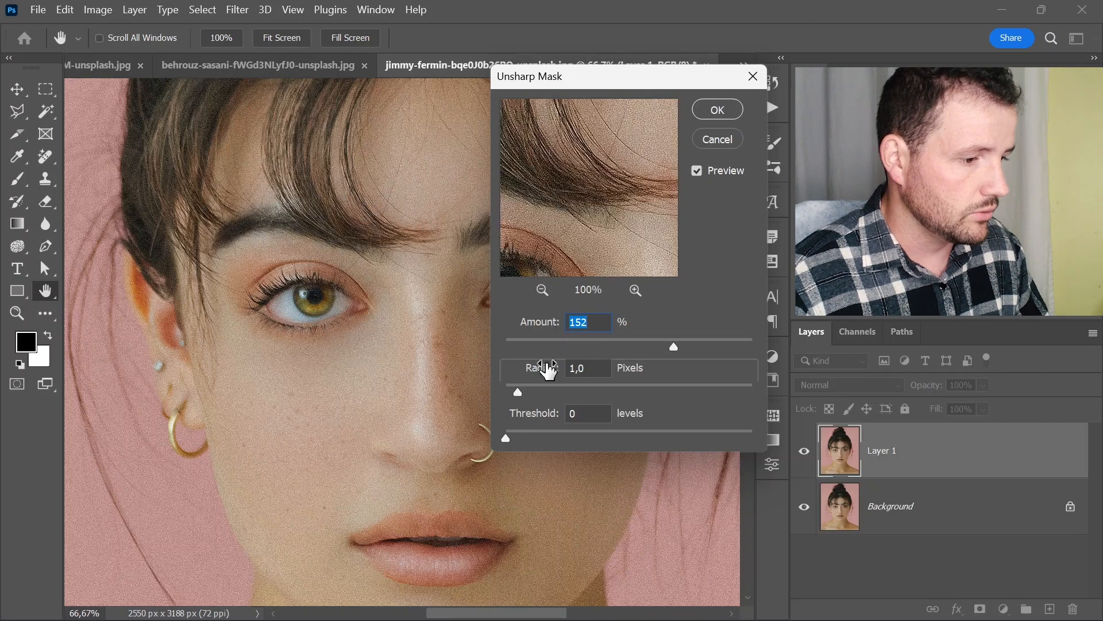
Step: Set the Unsharp Mask radius to 1,8 pixels and the threshold to 22 levels, checking the eye and hair in the preview
left_click(596, 368)
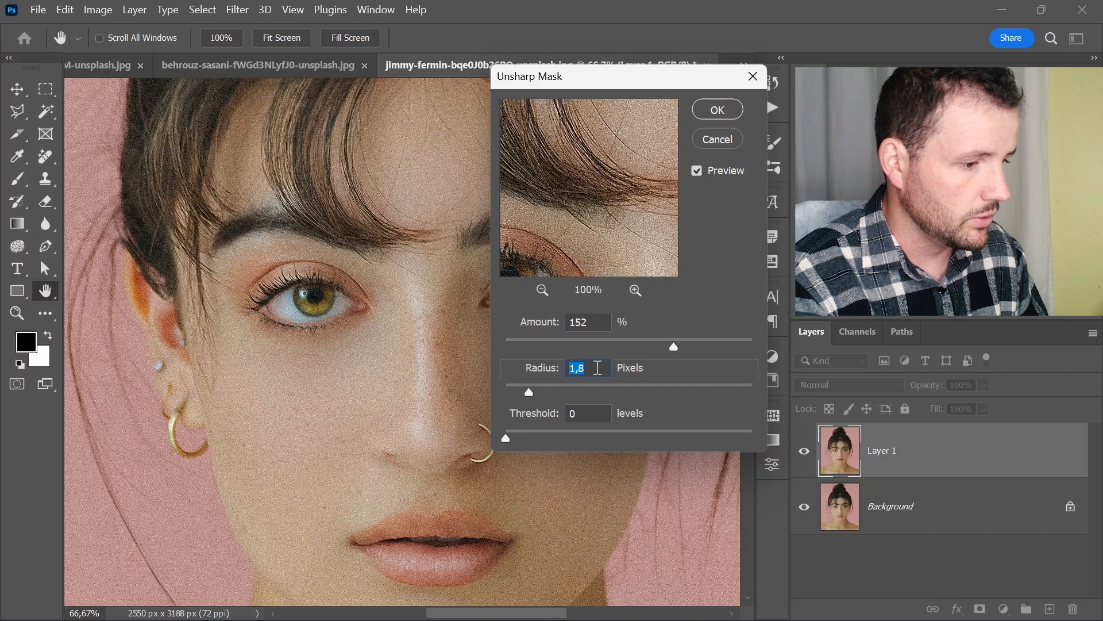
left_click_drag(580, 187, 604, 140)
mouse_move(564, 219)
left_mouse_down()
mouse_move(601, 188)
mouse_move(572, 214)
left_mouse_up()
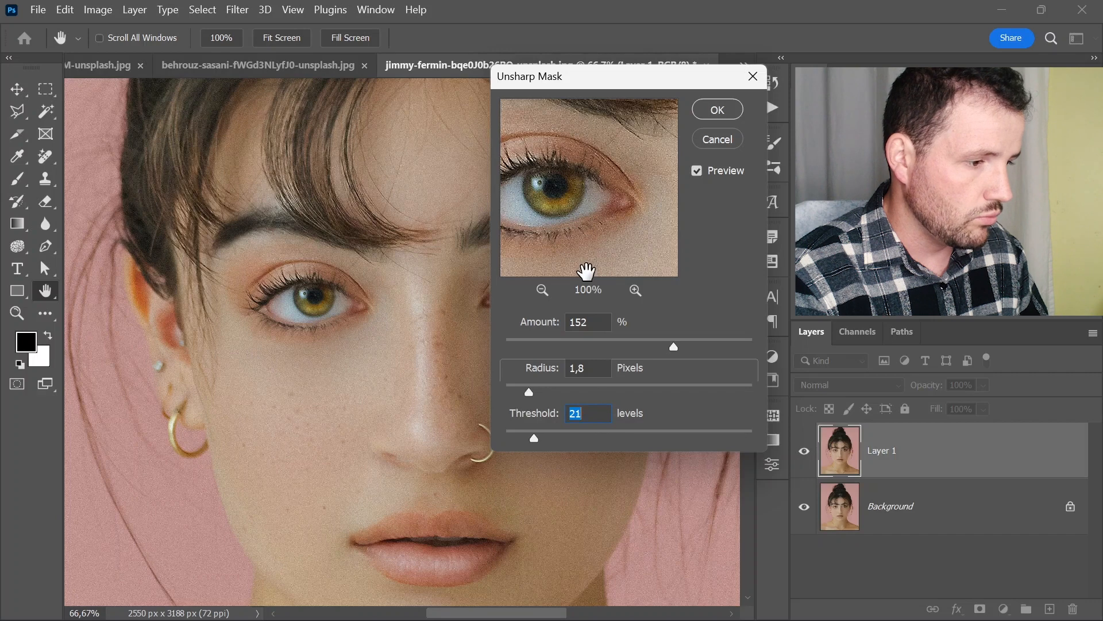
left_click_drag(589, 163, 575, 204)
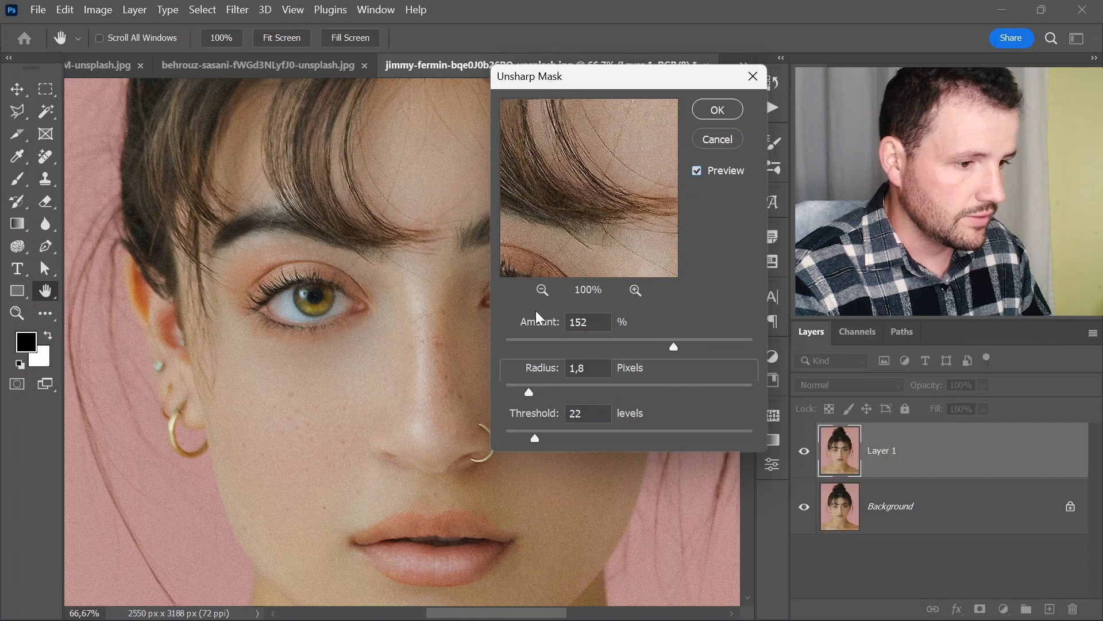
Step: Set the threshold to 16 levels and the amount to 199%, and apply the Unsharp Mask to Layer 1
left_click_drag(530, 438, 529, 436)
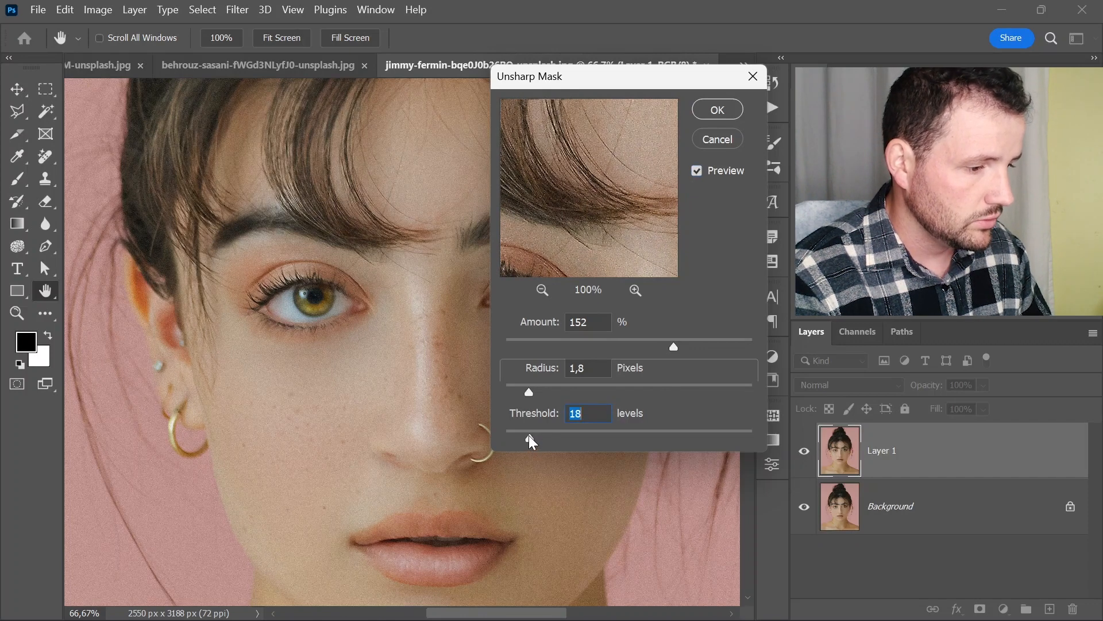
key("Down")
key("Down")
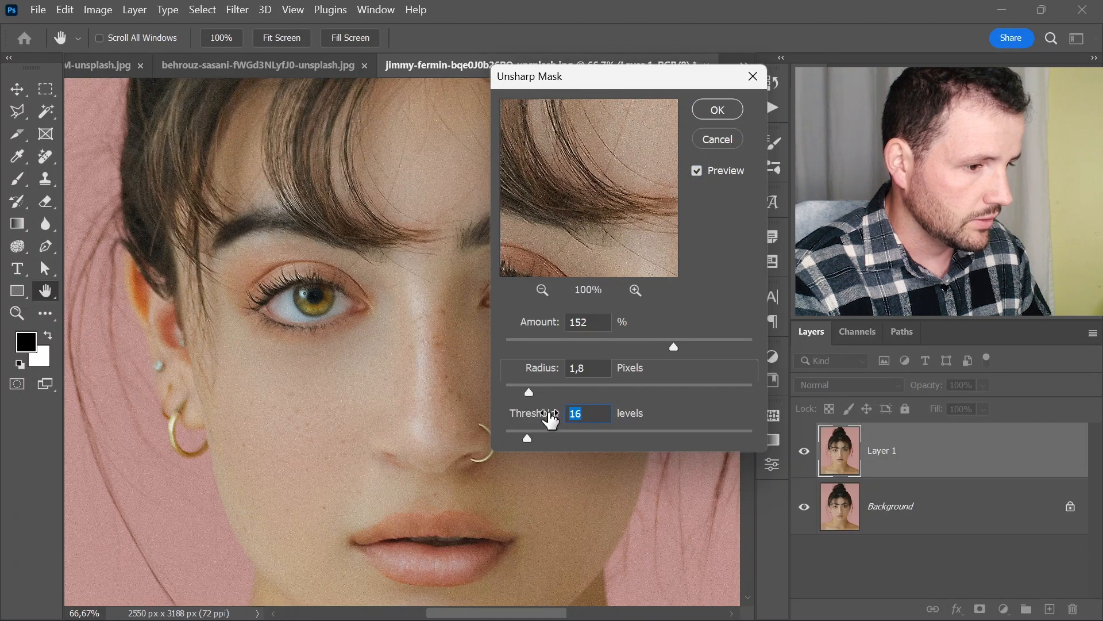
left_click(706, 345)
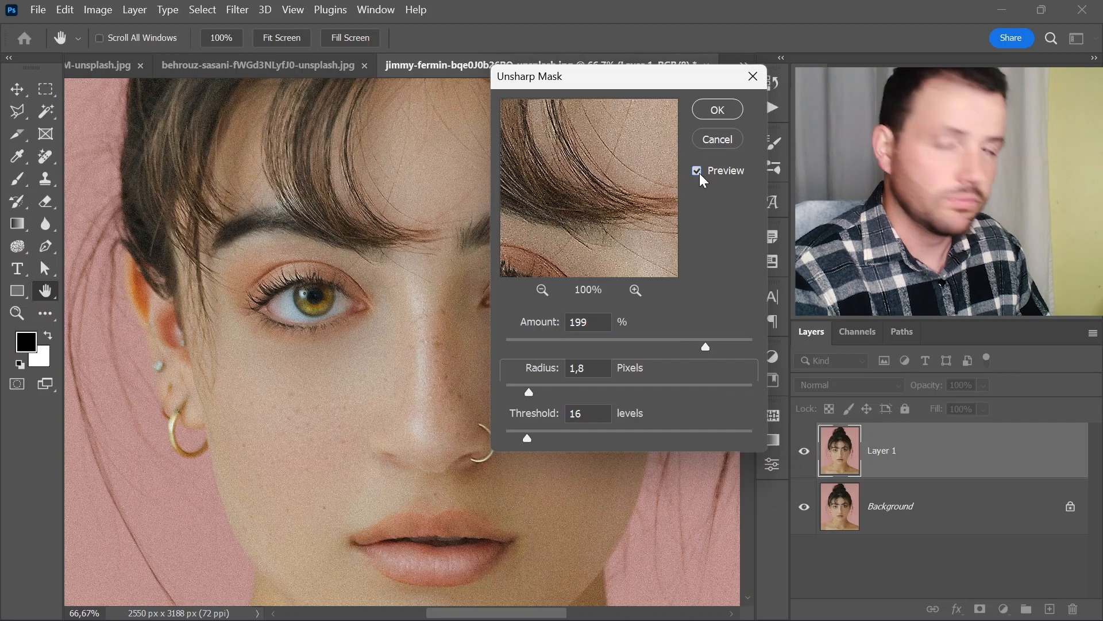
left_click(715, 109)
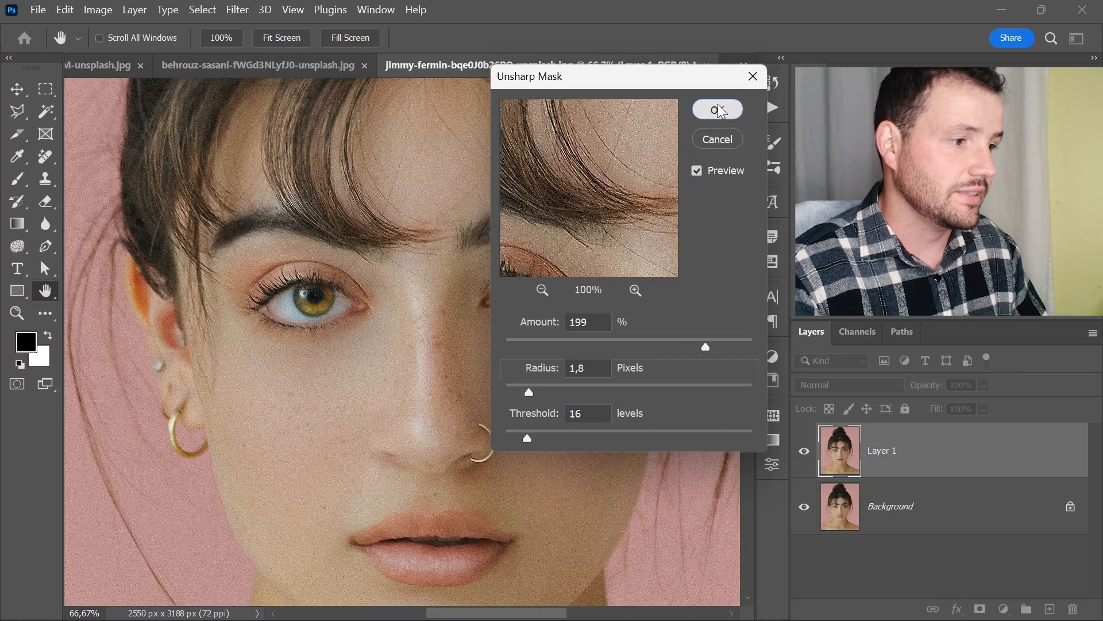
Step: Examine the sharpened skin, eyes and hair close up and at 50% zoom
key("z")
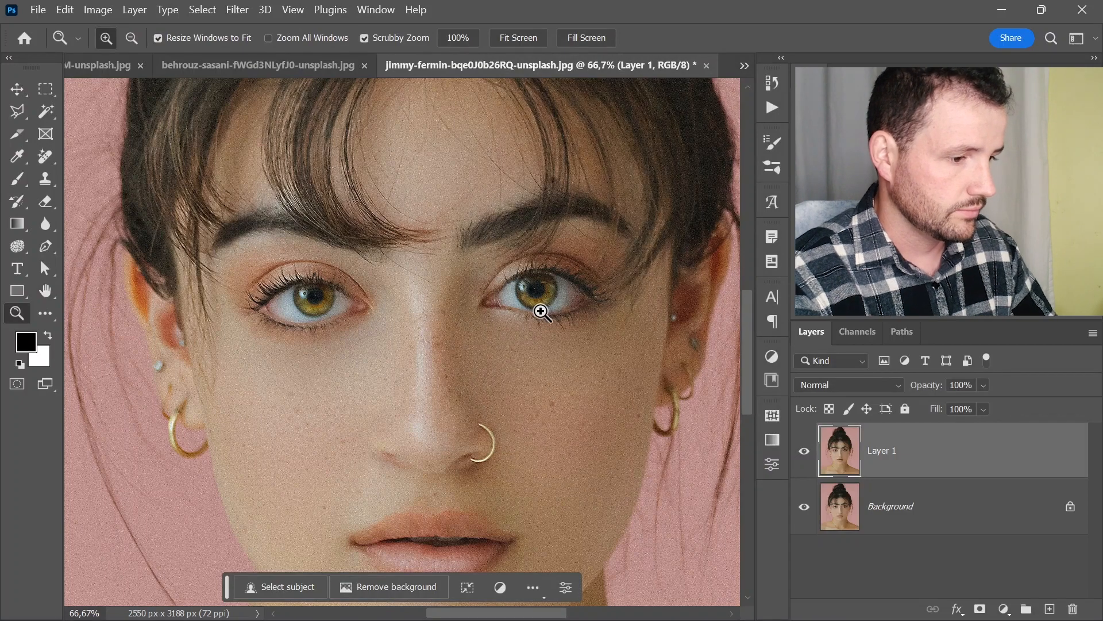
left_click(394, 347, "alt")
left_click(413, 380)
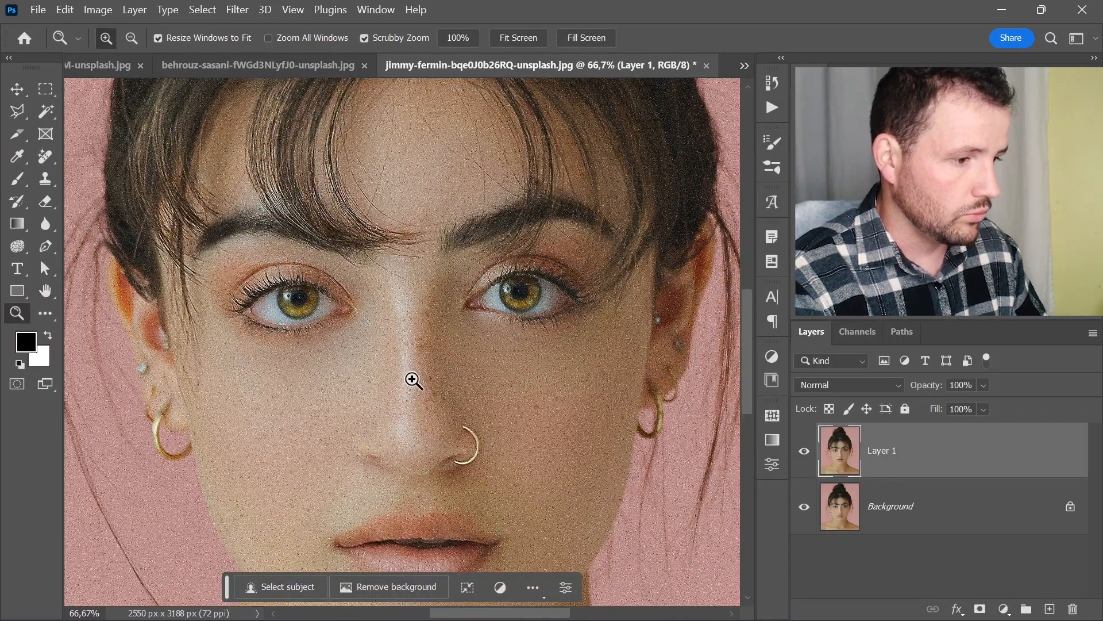
left_click(413, 378, "alt")
left_click(419, 411)
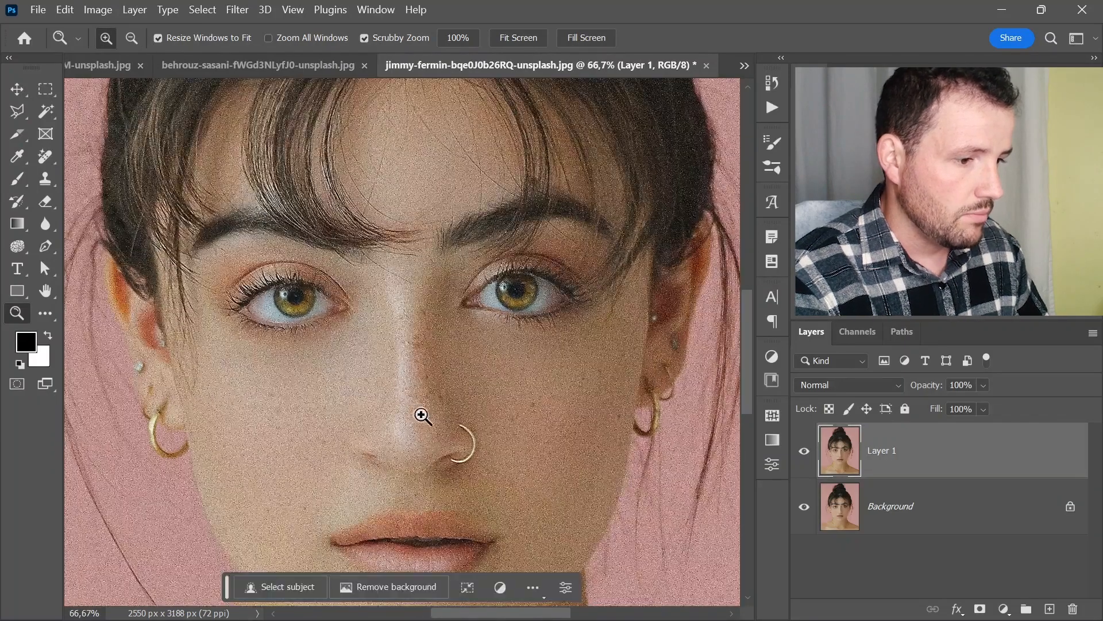
left_click_drag(419, 406, 430, 405)
left_click(430, 405, "alt")
left_click(429, 405, "alt")
left_click(429, 405)
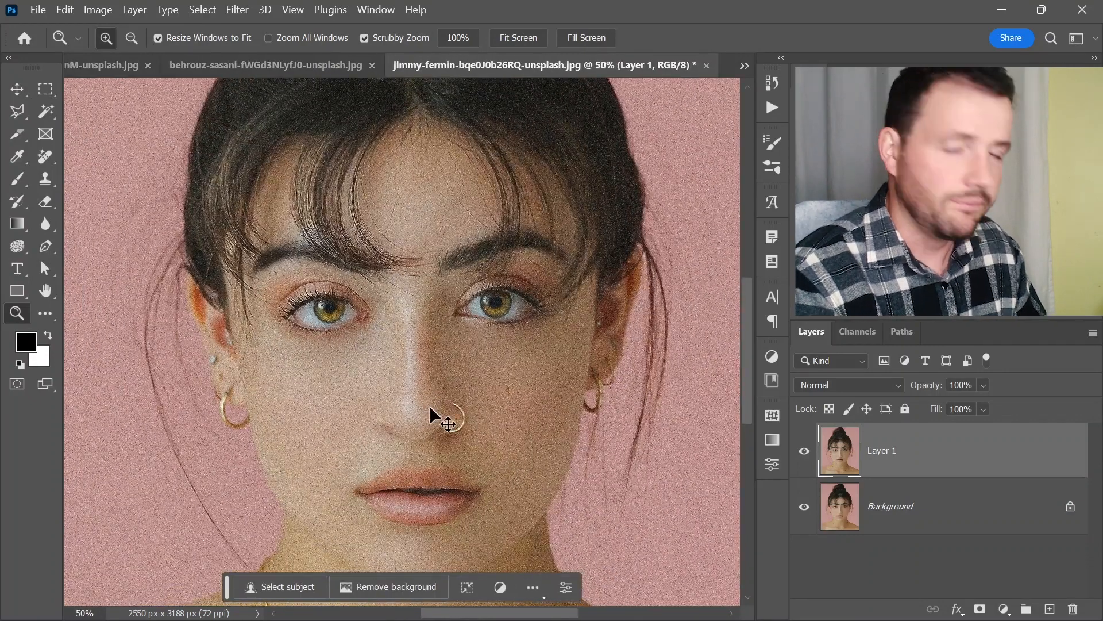
Step: Switch to the white-background portrait and view the face at 66,7% zoom
key("ctrl+shift+Tab")
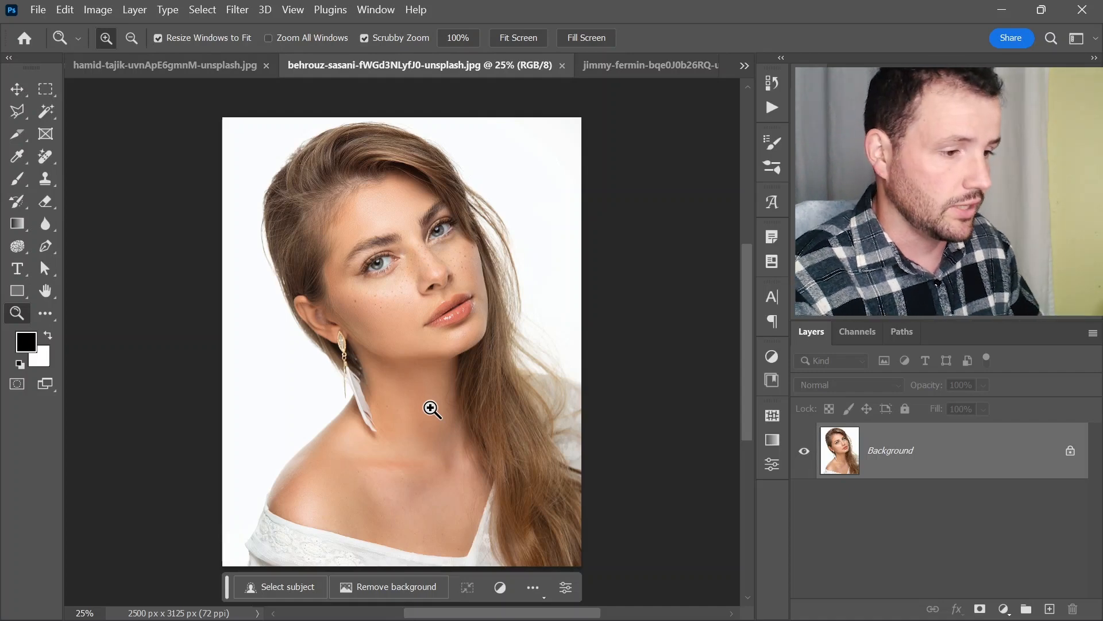
left_click_drag(382, 277, 437, 342)
key("ctrl+plus")
key("ctrl+plus")
key("ctrl+plus")
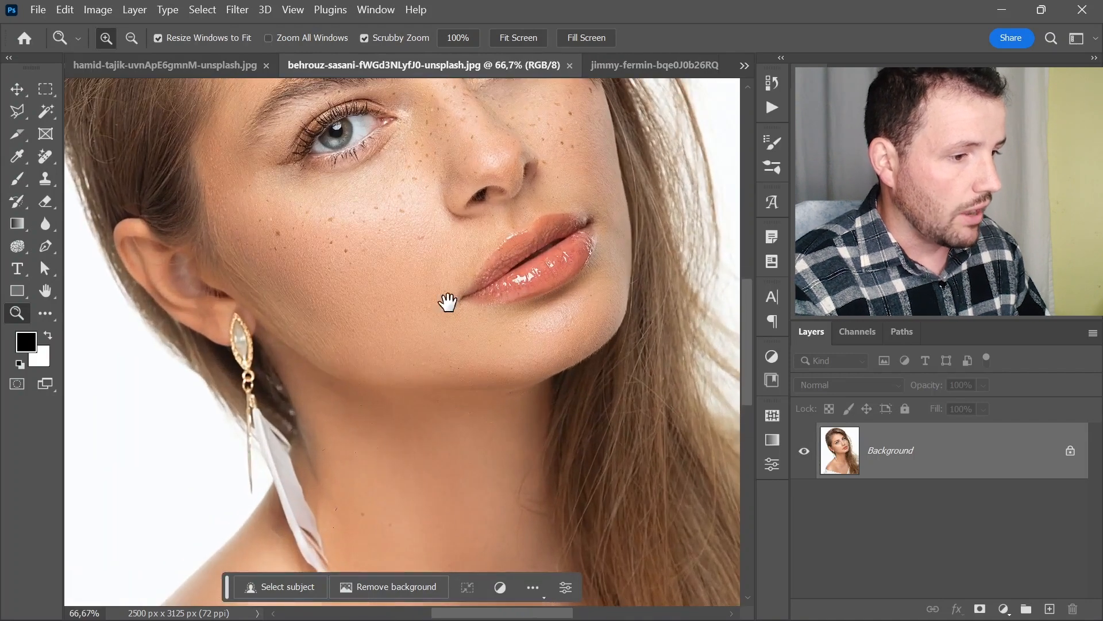
left_click_drag(448, 302, 458, 398)
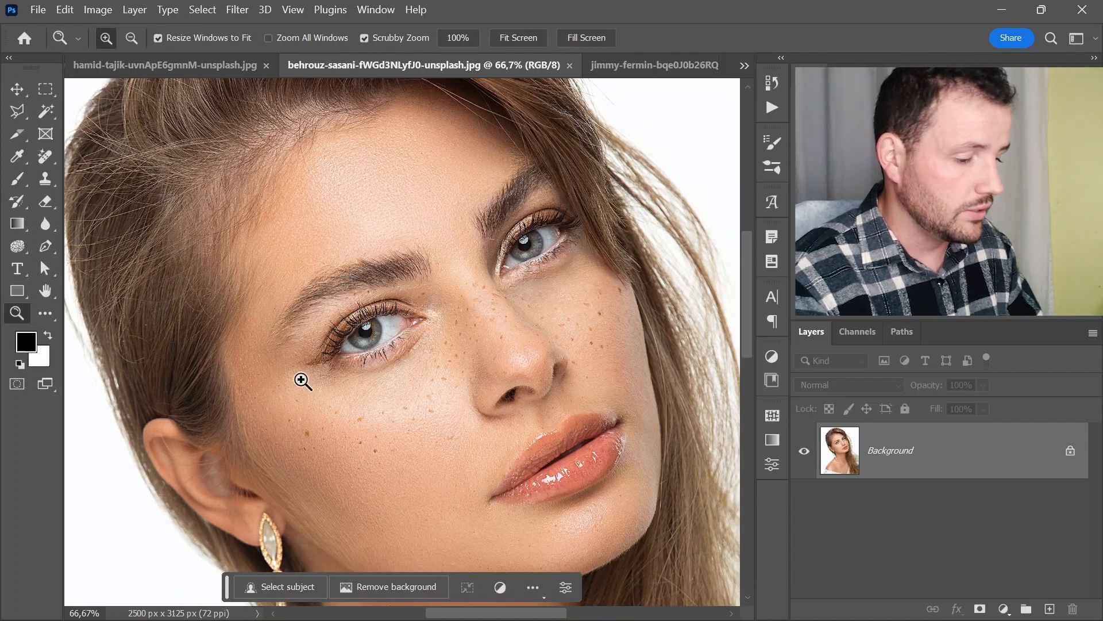
Step: Resize the white-background portrait to a width of 1080 px with proportions linked
key("ctrl+alt+i")
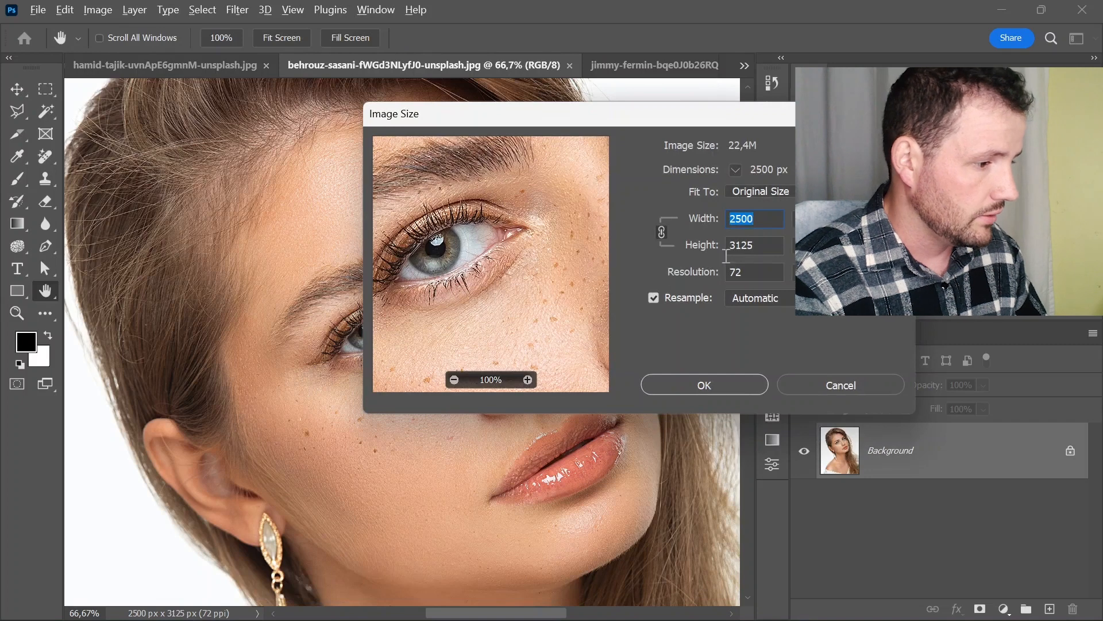
type("108")
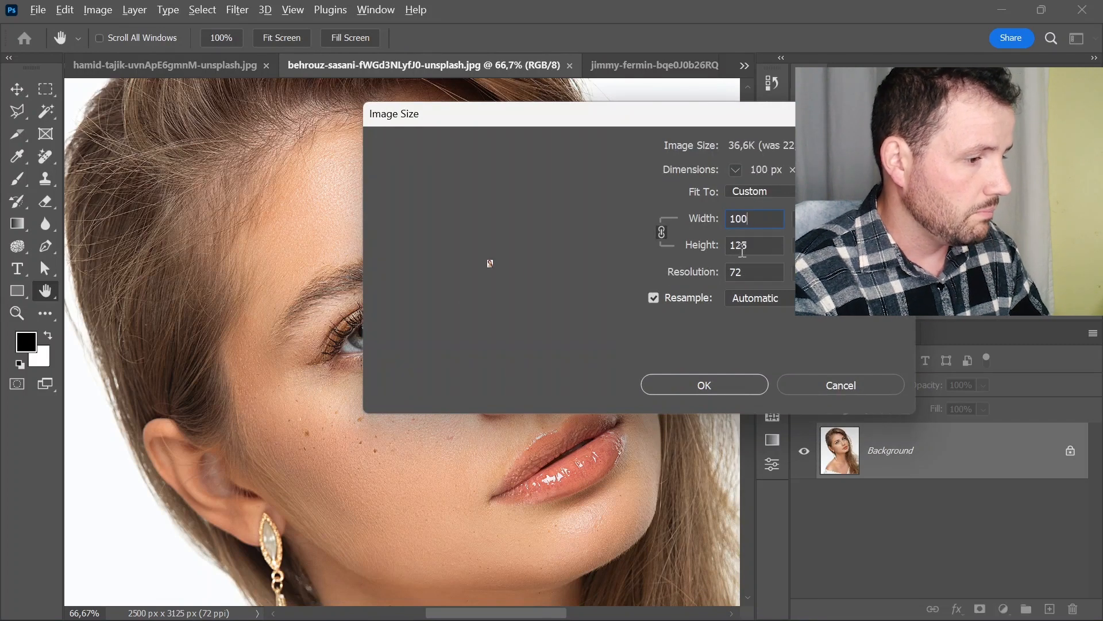
key("BackSpace")
type("80")
key("Return")
Step: Apply the basic Sharpen filter to the resized portrait while viewing the face at 100%
key("z")
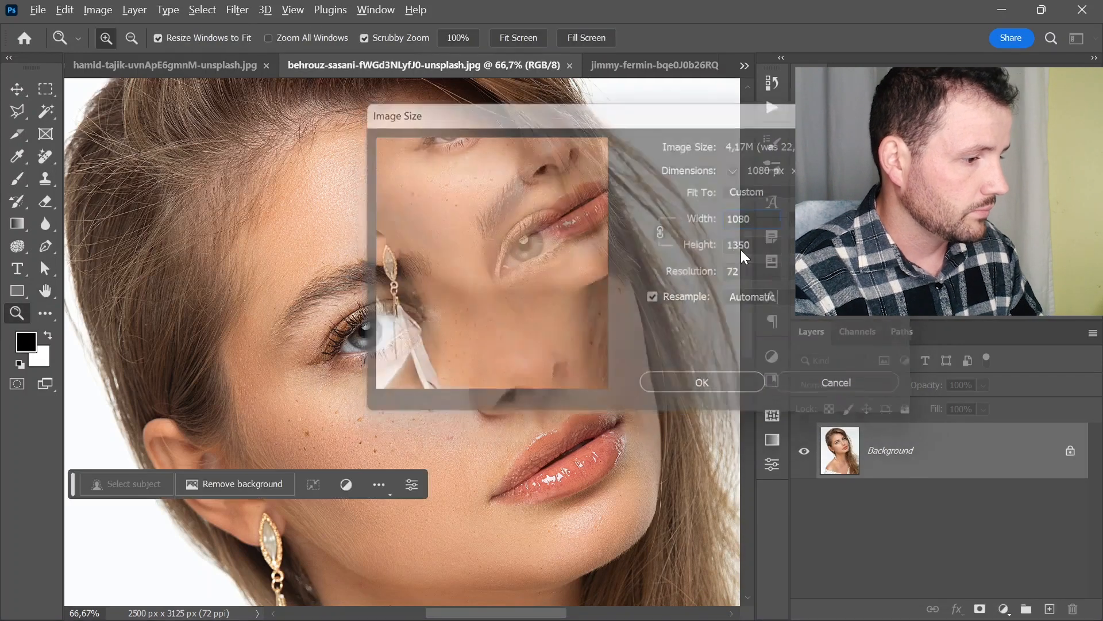
key("ctrl+plus")
left_click_drag(224, 208, 495, 396)
left_click_drag(417, 301, 482, 394)
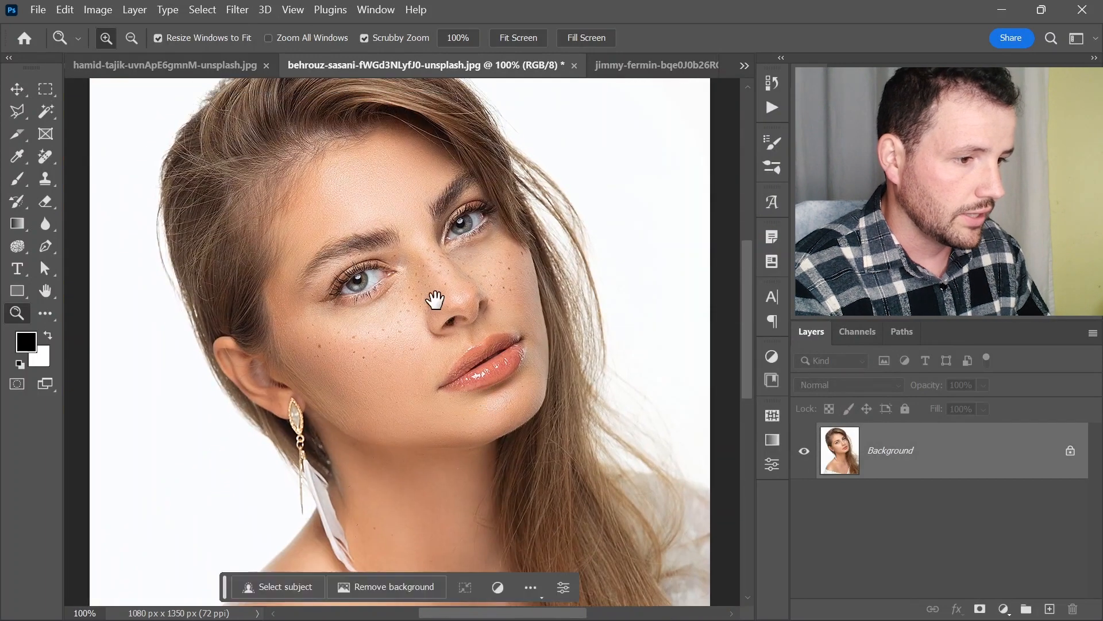
left_click_drag(436, 316, 460, 364)
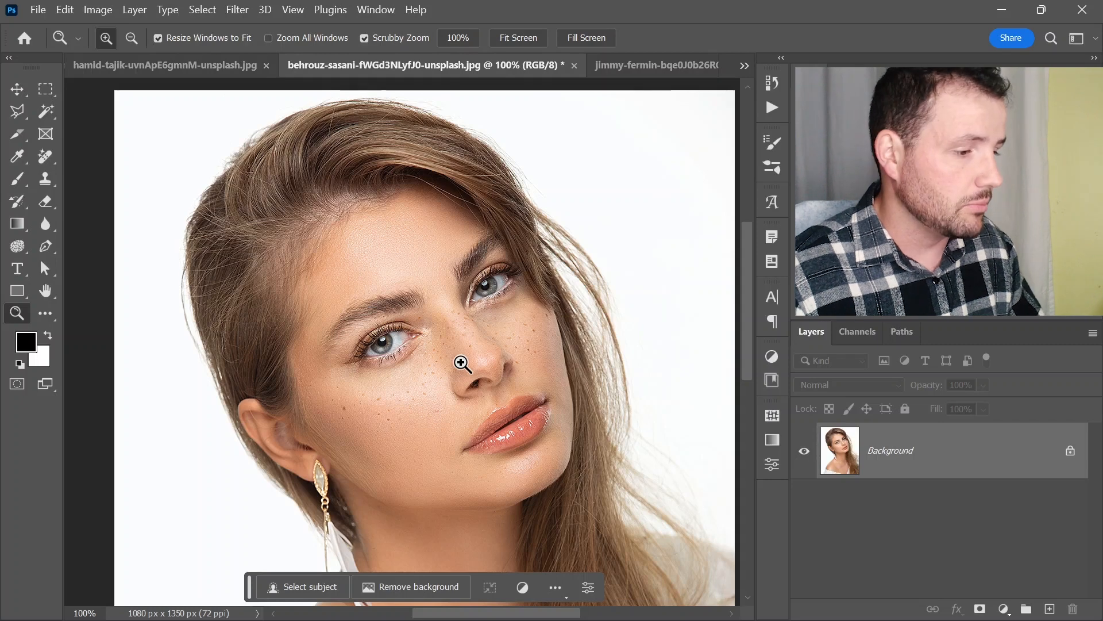
left_click_drag(458, 377, 451, 365)
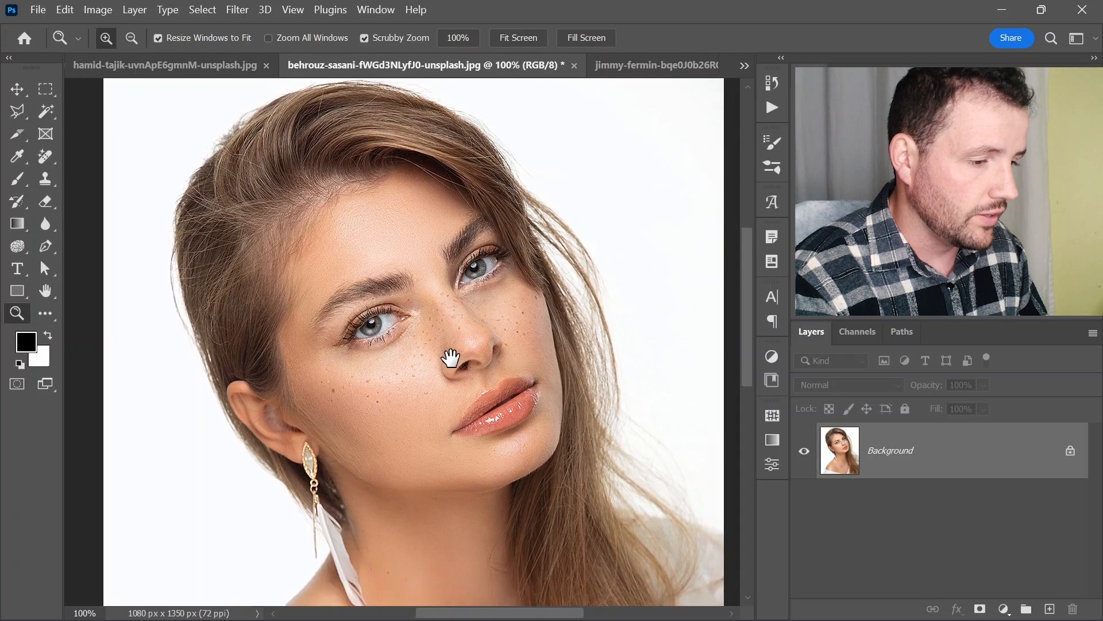
left_click(236, 18)
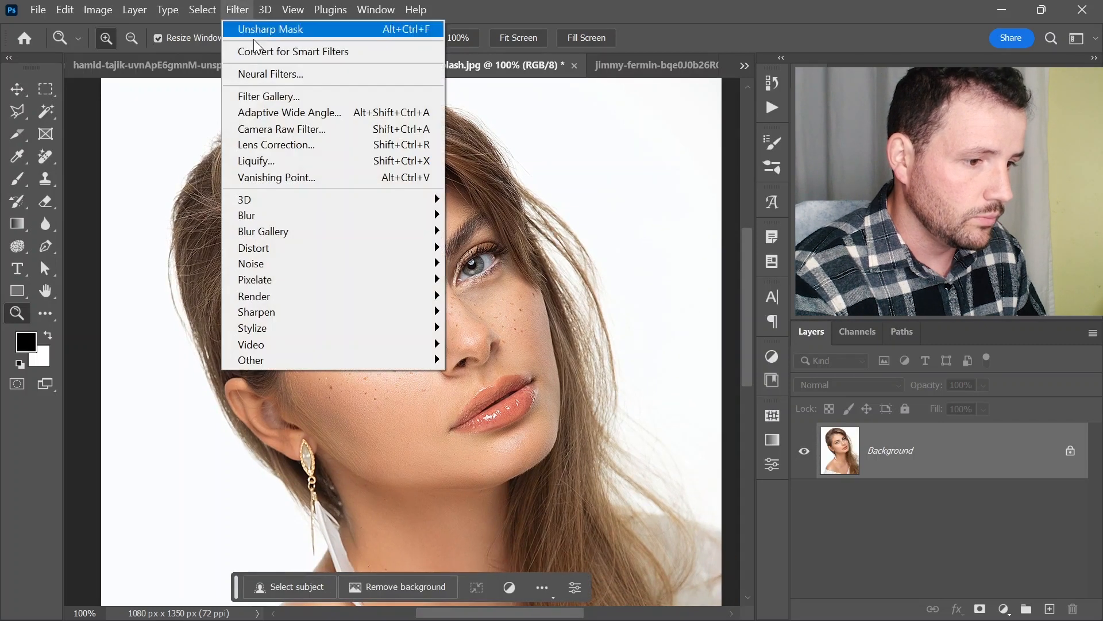
mouse_move(342, 318)
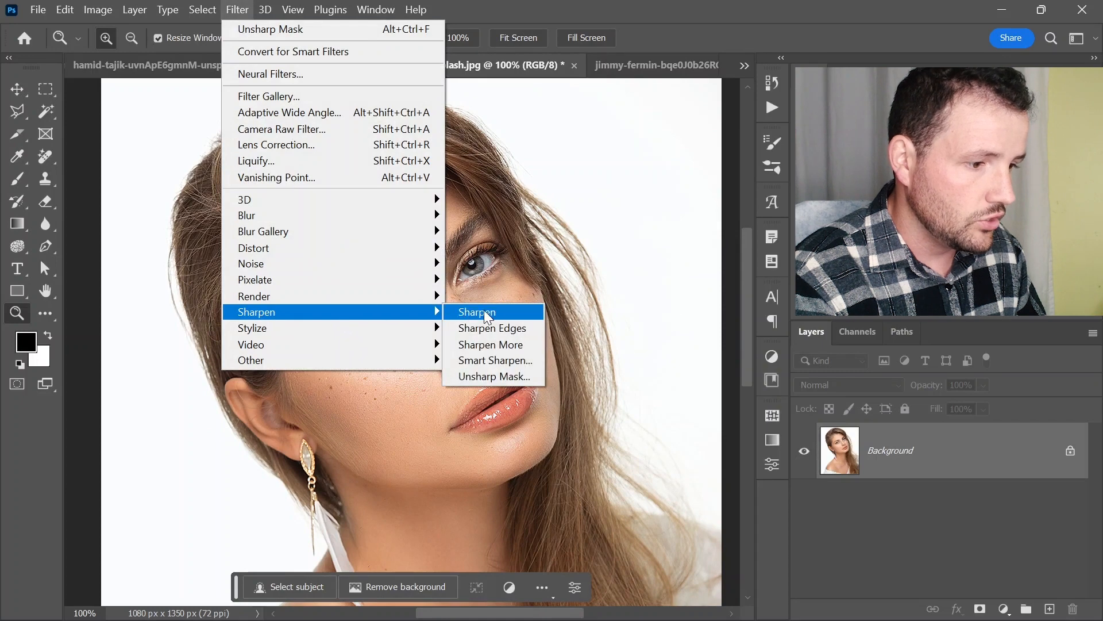
left_click(504, 318)
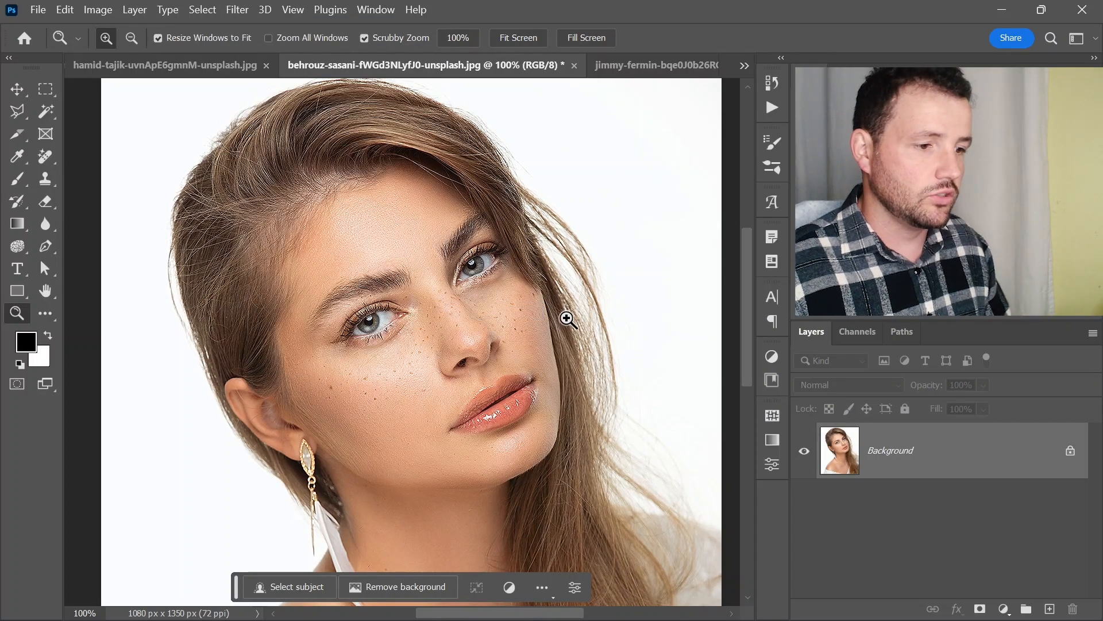
Step: Compare the portrait before and after sharpening through the Image Size and Sharpen history states, ending on the sharpened state
left_click(772, 83)
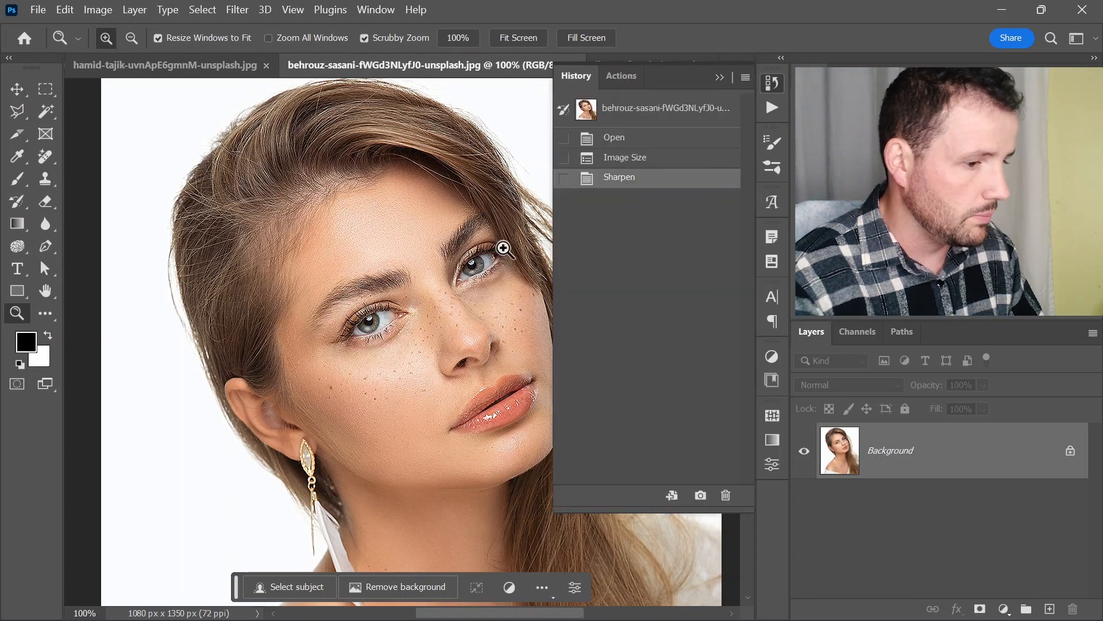
left_click_drag(497, 242, 465, 248)
left_click(638, 112)
left_click(634, 178)
left_click(635, 159)
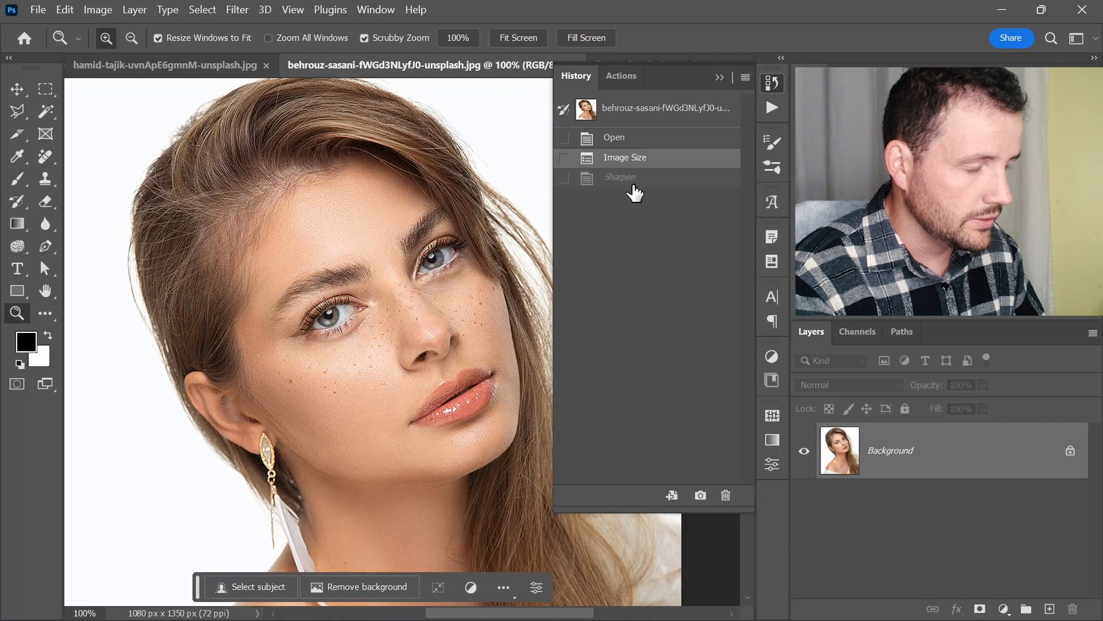
left_click(633, 184)
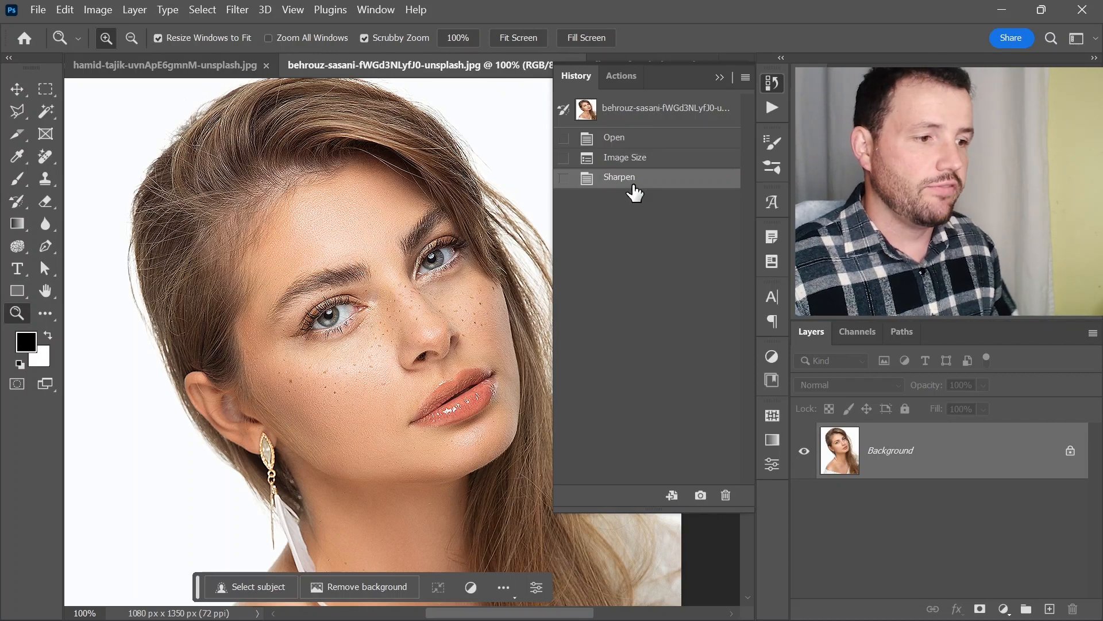
left_click(771, 83)
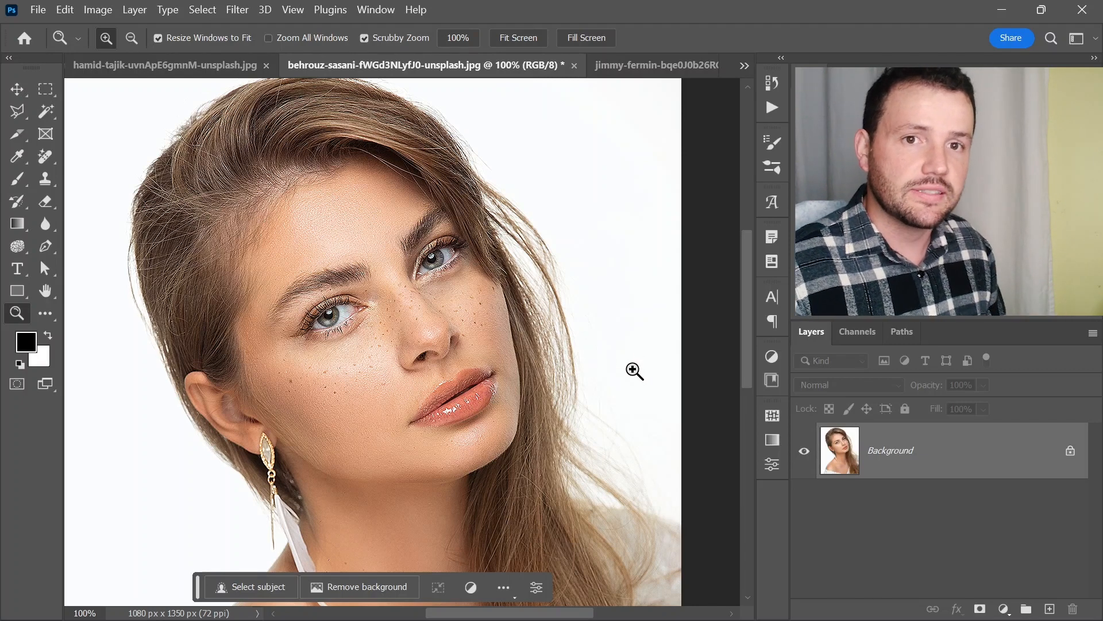
Step: Check the sharpened portrait's pixel dimensions in Image Size without changing them
key("ctrl+alt+i")
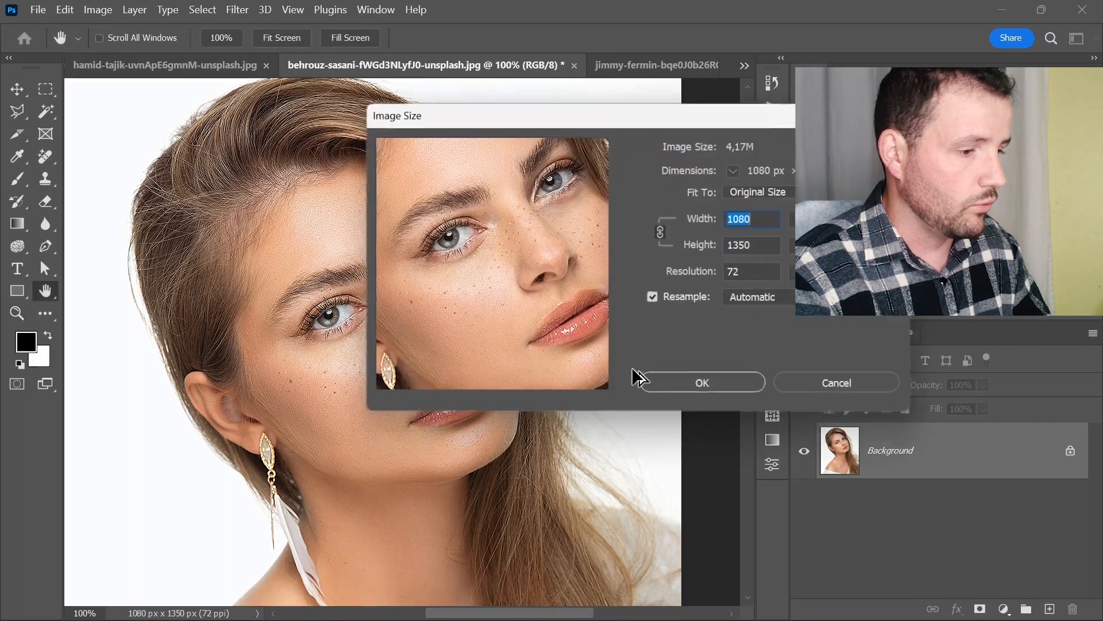
key("Escape")
key("z")
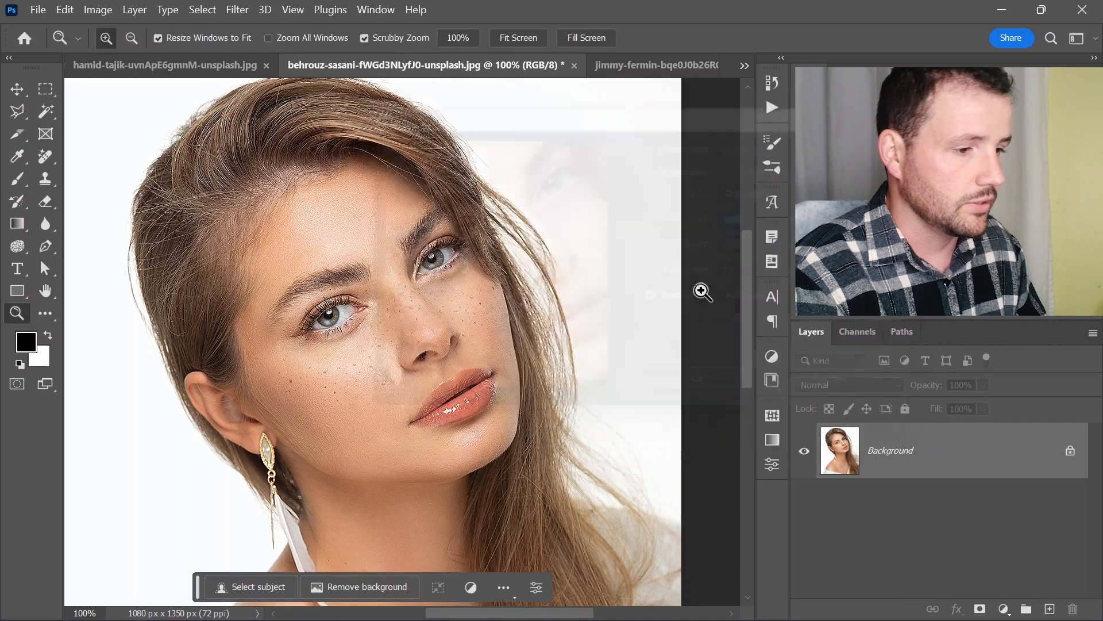